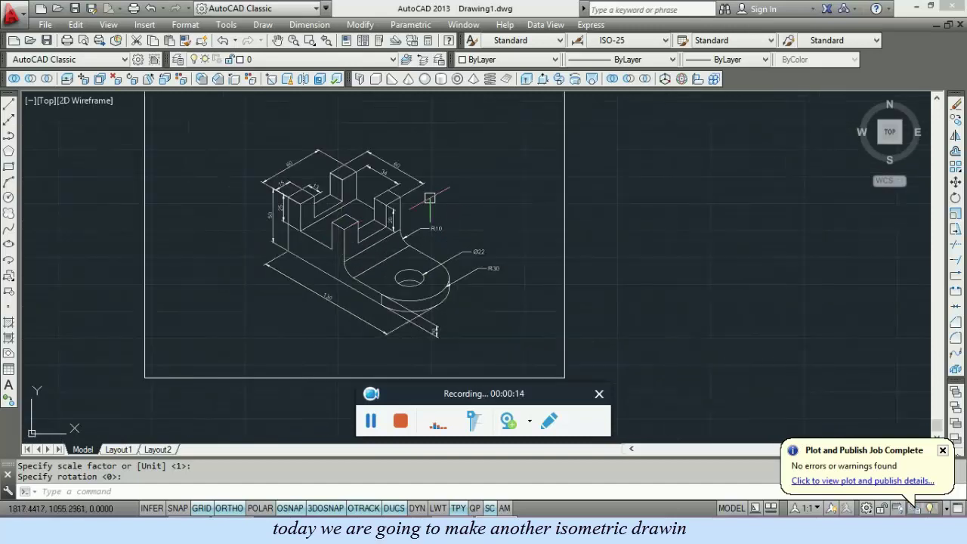
Switch to Word to review the list of commands and shortcut keys for the isometric drawing, and return to AutoCAD
{"action": "left_click", "coordinate": [386, 238]}
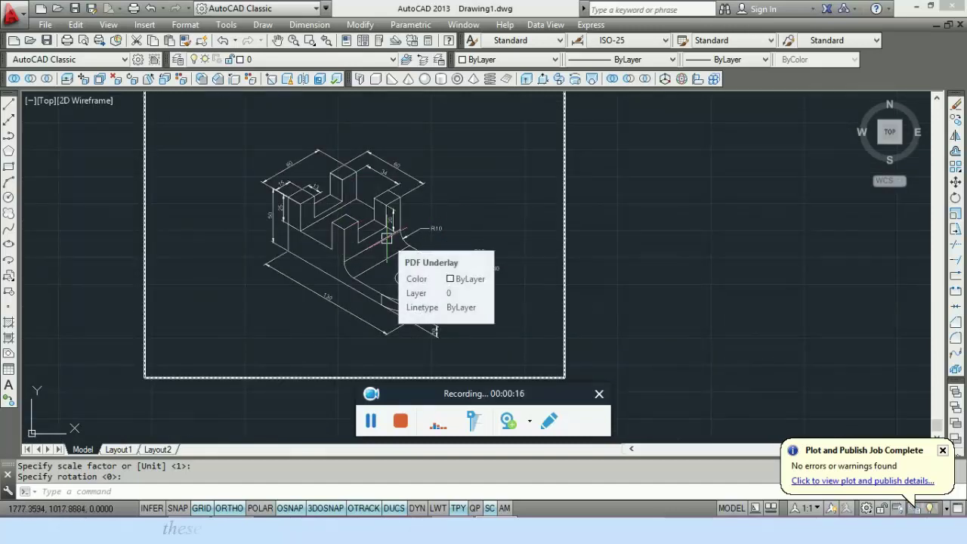
{"action": "key", "text": "Escape"}
{"action": "key", "text": "alt+Tab"}
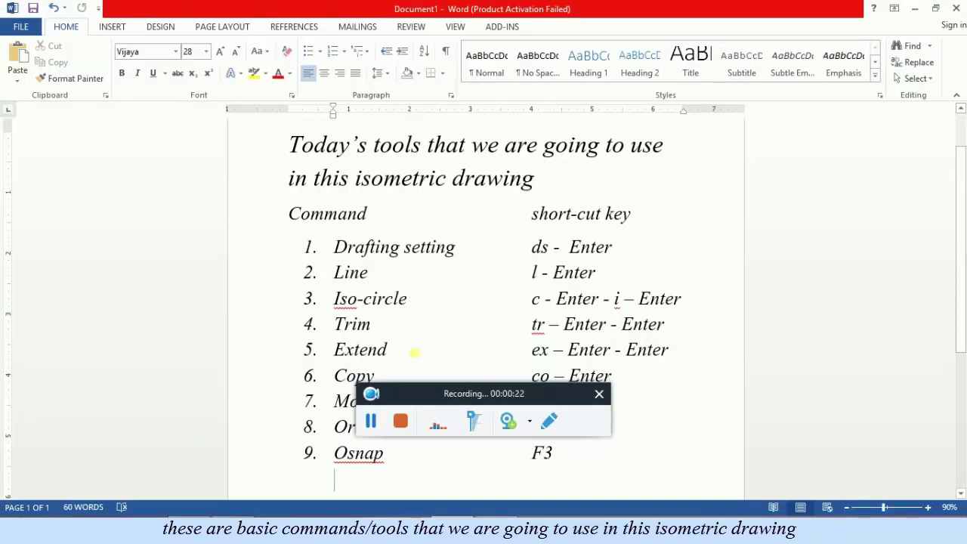
{"action": "left_click_drag", "start_coordinate": [524, 394], "coordinate": [710, 480]}
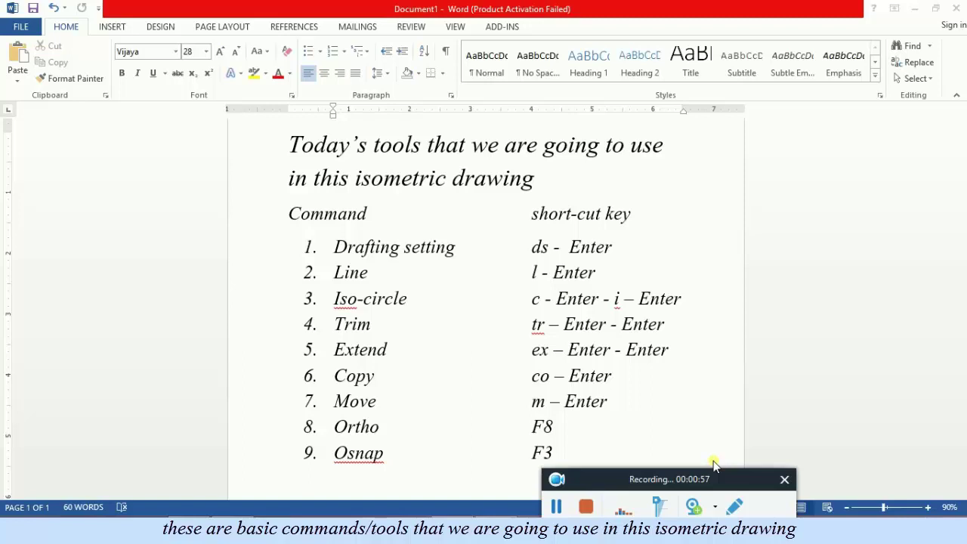
{"action": "left_click", "coordinate": [586, 455]}
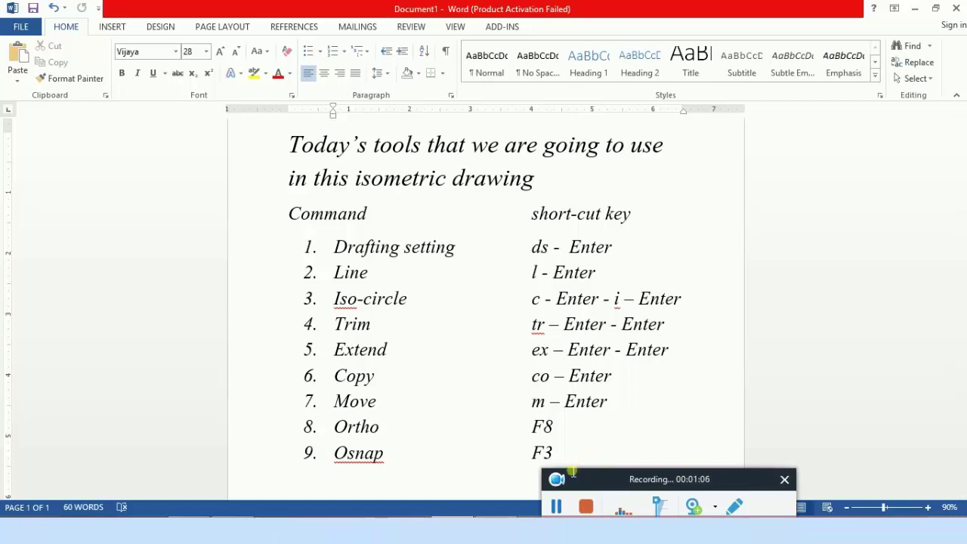
{"action": "key", "text": "alt+Tab"}
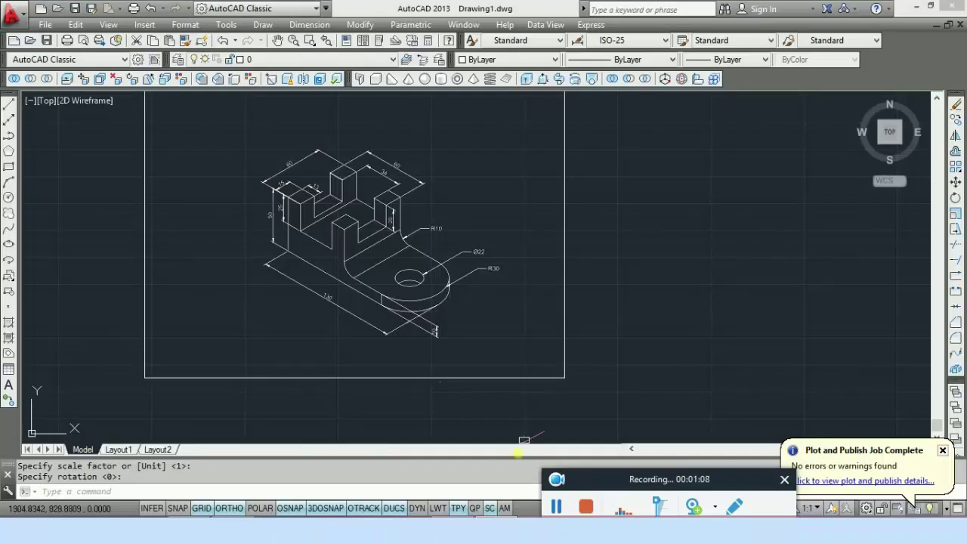
{"action": "mouse_move", "coordinate": [496, 533]}
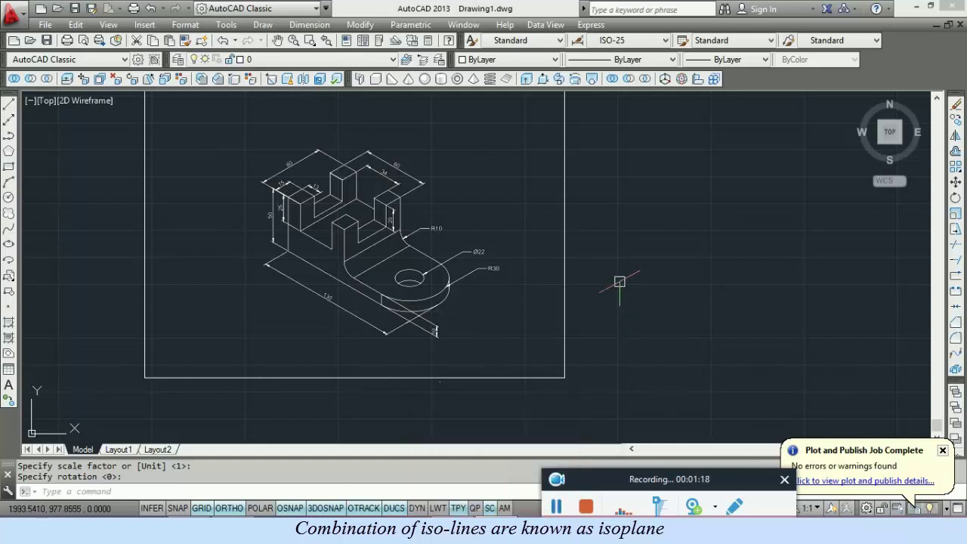
Draw a trial isometric line about 114 units long at 30° in the empty area beside the reference drawing
{"action": "type", "text": "l"}
{"action": "key", "text": "Return"}
{"action": "left_click", "coordinate": [662, 264]}
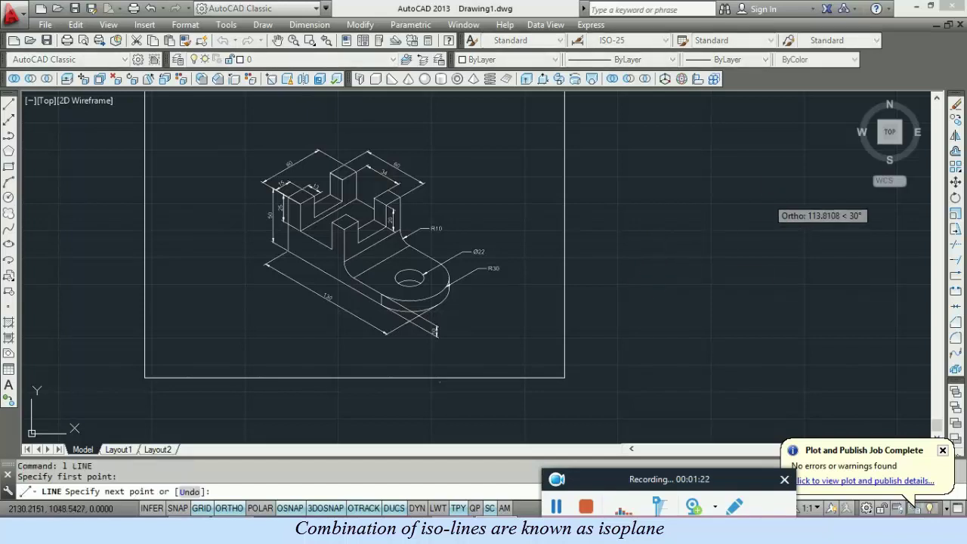
{"action": "left_click", "coordinate": [766, 205]}
{"action": "key", "text": "Escape"}
Draw a trial vertical line upward from the midpoint of the 30° line
{"action": "type", "text": "l"}
{"action": "key", "text": "Return"}
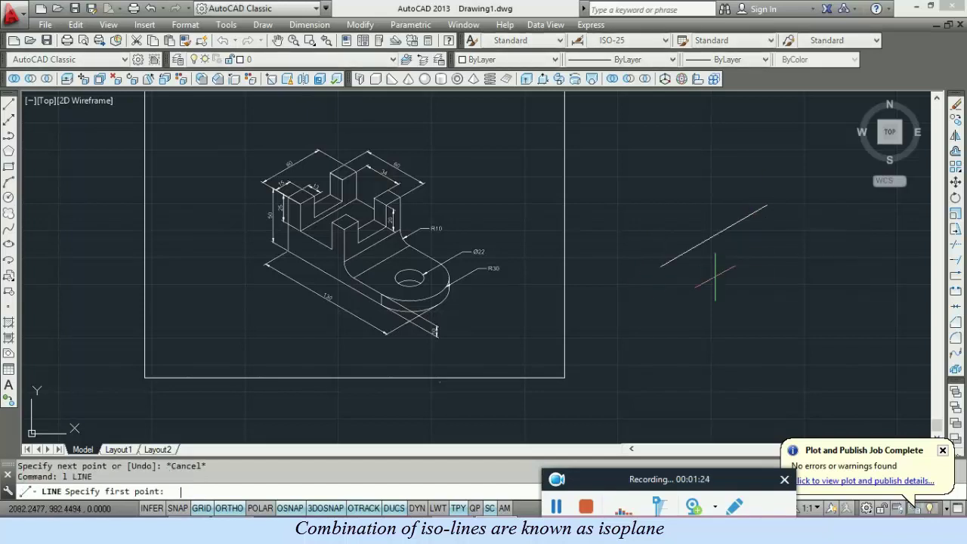
{"action": "left_click", "coordinate": [713, 235]}
{"action": "left_click", "coordinate": [706, 150]}
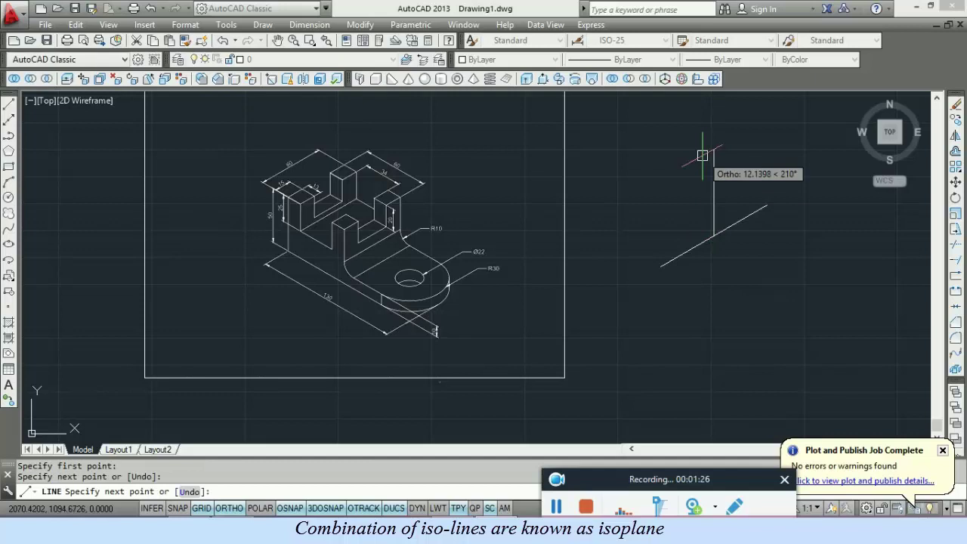
{"action": "key", "text": "Escape"}
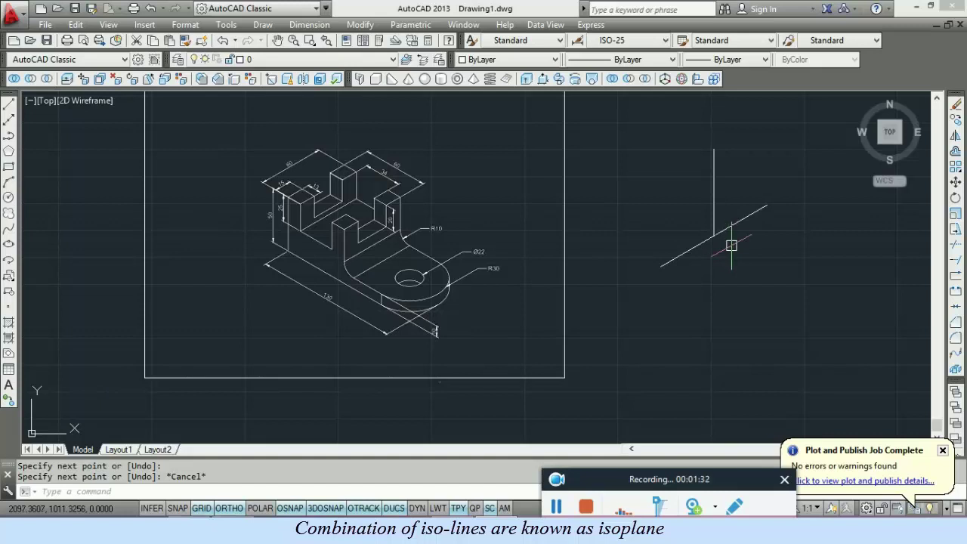
Erase both trial lines beside the reference drawing
{"action": "left_click", "coordinate": [731, 254]}
{"action": "left_click", "coordinate": [680, 200]}
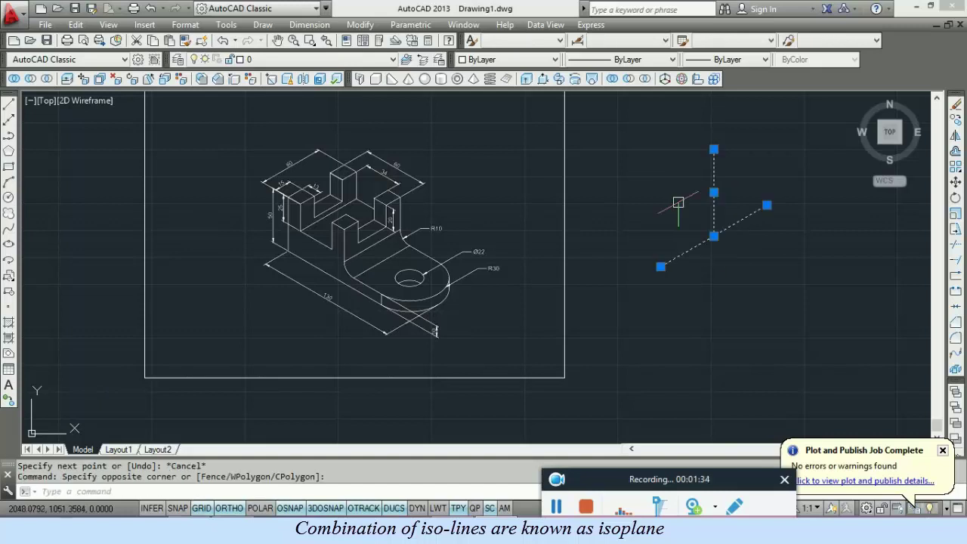
{"action": "key", "text": "Delete"}
Cycle the cursor repeatedly through the top, right and left isoplanes, ending on Isoplane Left
{"action": "key", "text": "F5"}
{"action": "key", "text": "F5"}
{"action": "key", "text": "F5"}
{"action": "key", "text": "F5"}
{"action": "key", "text": "F5"}
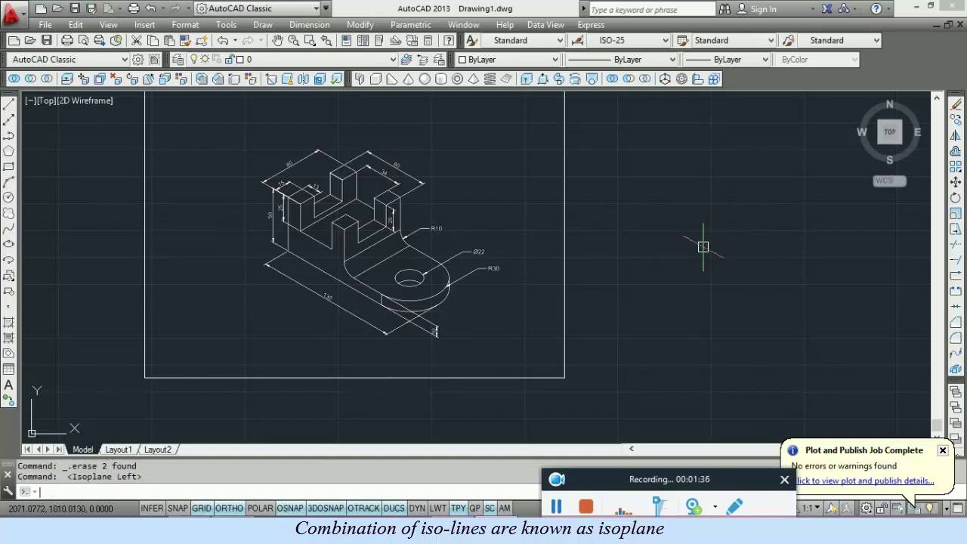
{"action": "key", "text": "F5"}
{"action": "key", "text": "F5"}
{"action": "key", "text": "F5"}
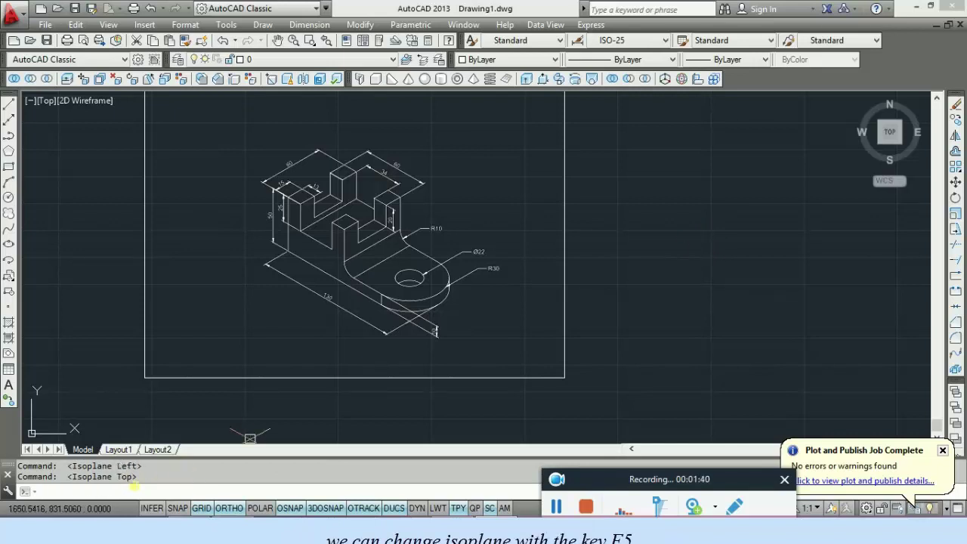
{"action": "key", "text": "F5"}
{"action": "key", "text": "F5"}
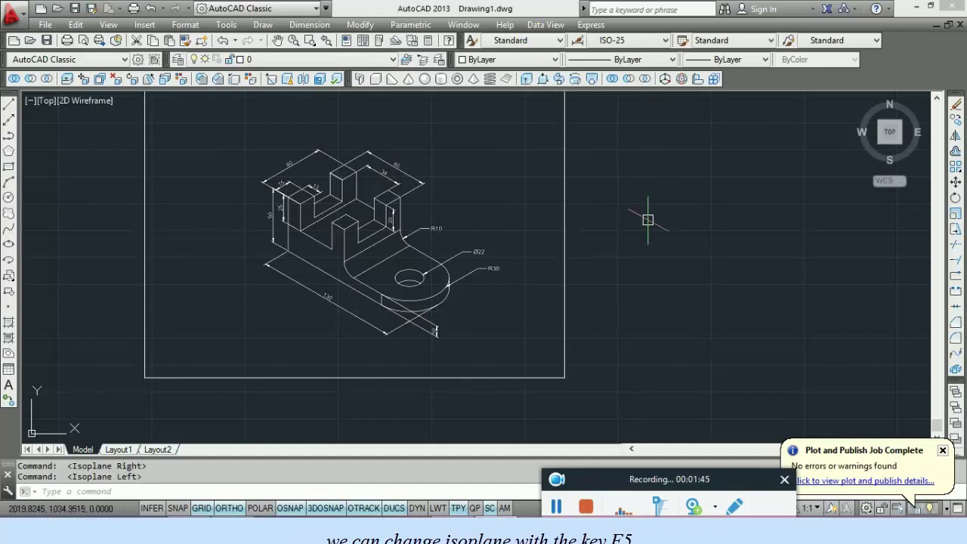
Set the snap type to Rectangular snap in the drafting settings
{"action": "type", "text": "ds"}
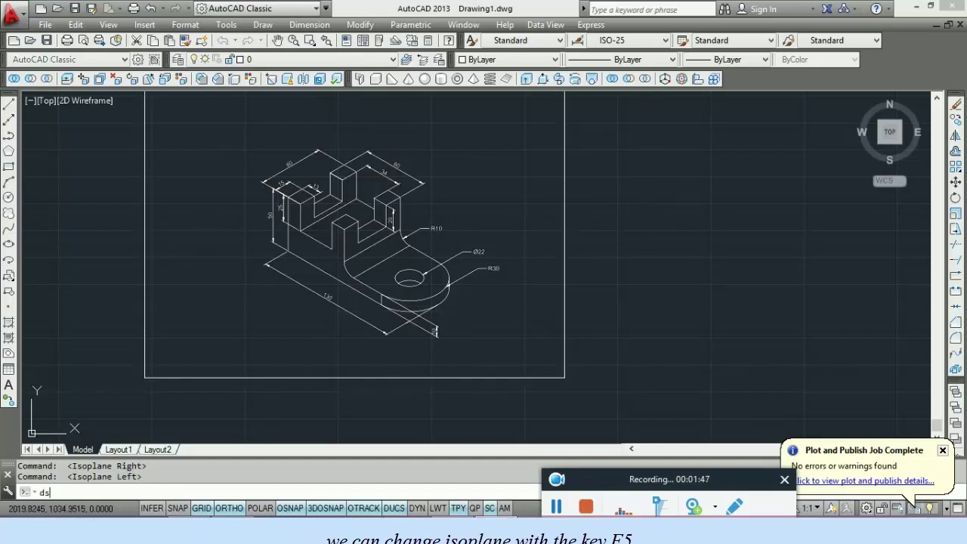
{"action": "key", "text": "Return"}
{"action": "left_click", "coordinate": [401, 325]}
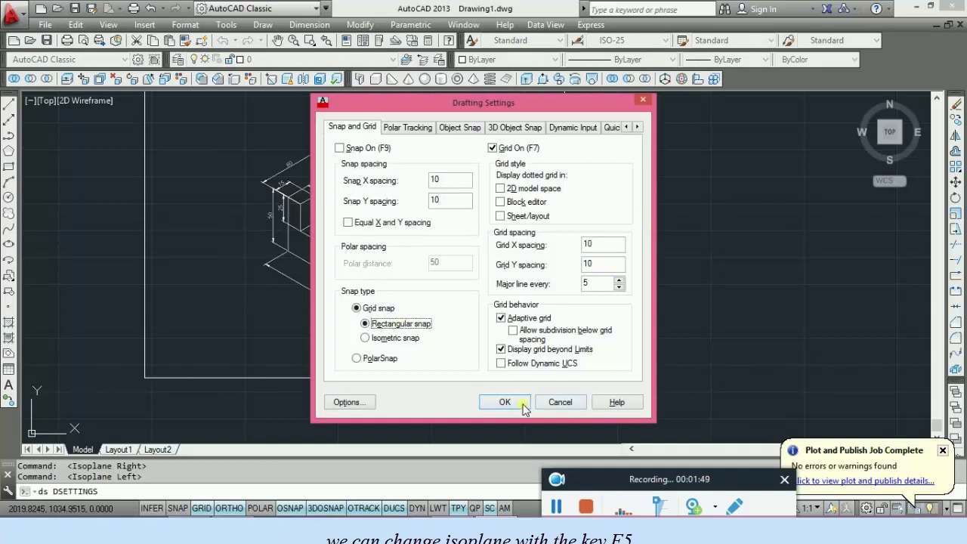
{"action": "left_click", "coordinate": [521, 404]}
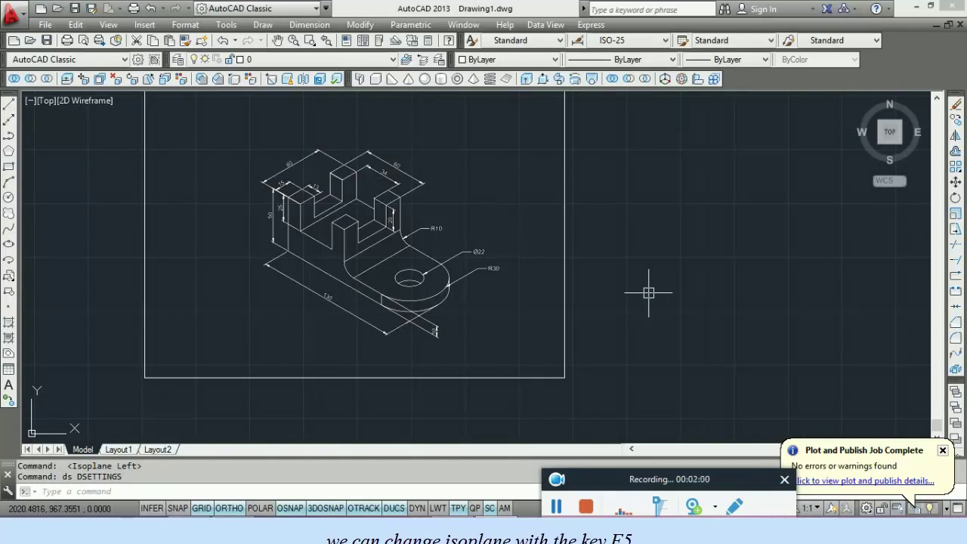
Set the snap type to Isometric snap in the drafting settings
{"action": "type", "text": "ds"}
{"action": "key", "text": "Return"}
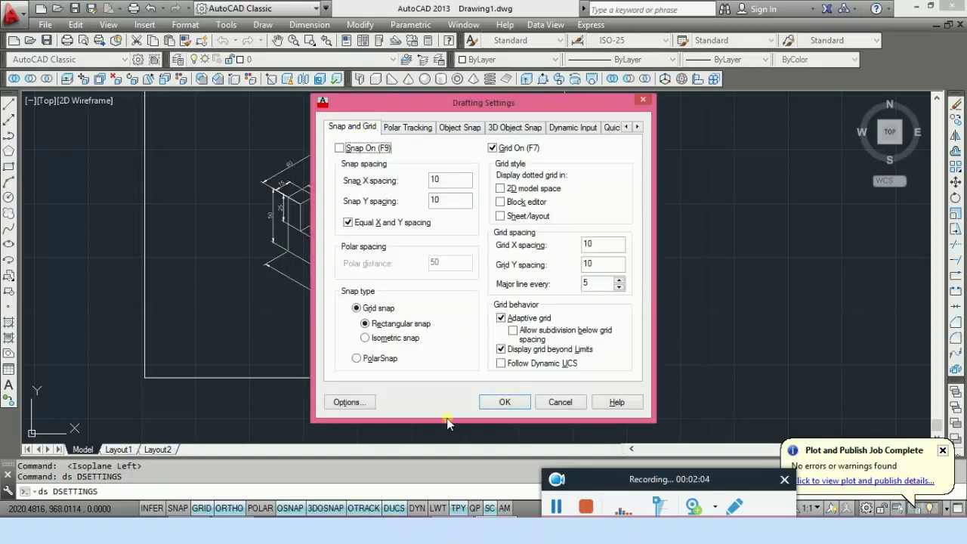
{"action": "left_click", "coordinate": [394, 339]}
{"action": "left_click", "coordinate": [504, 403]}
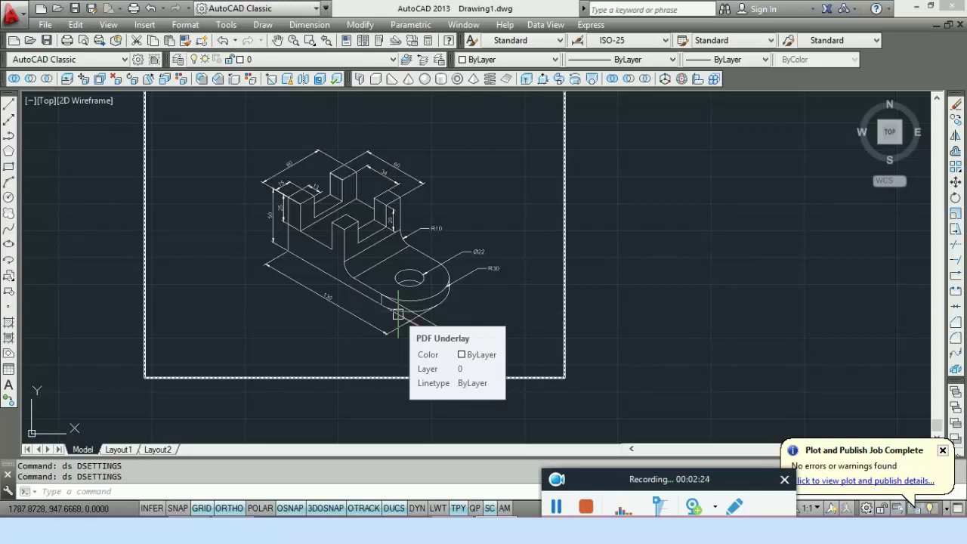
Try a line preview with Ortho off and on, cancel it, and leave Ortho on
{"action": "key", "text": "F8"}
{"action": "type", "text": "l"}
{"action": "key", "text": "Return"}
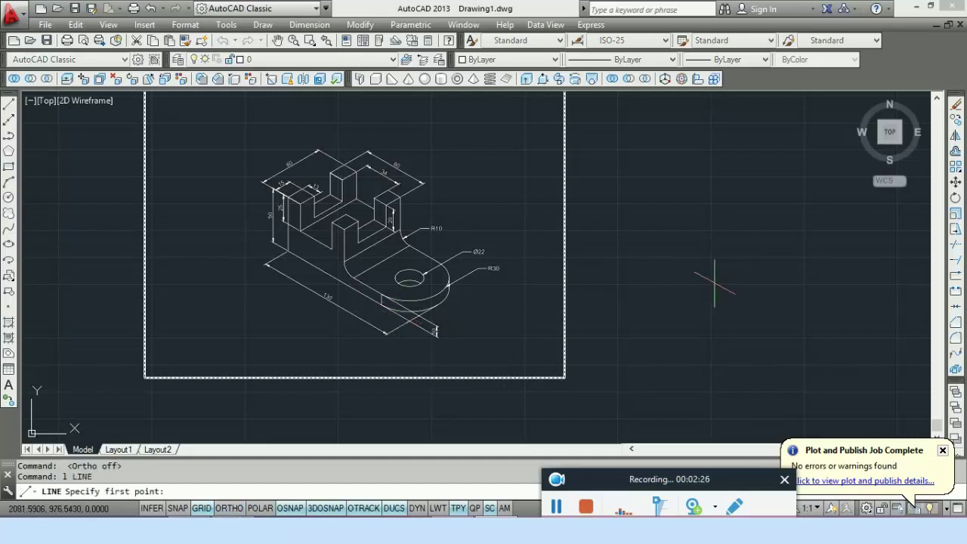
{"action": "left_click", "coordinate": [755, 281]}
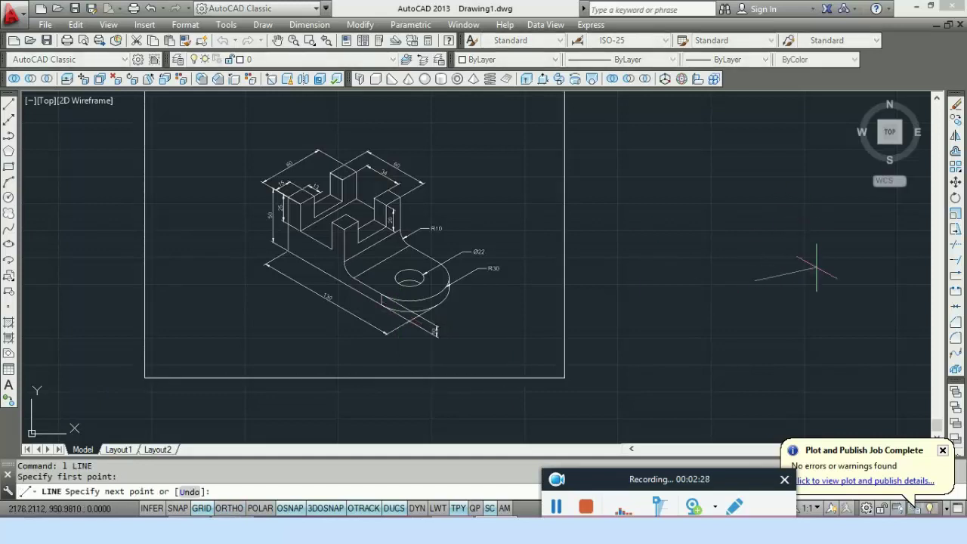
{"action": "key", "text": "F8"}
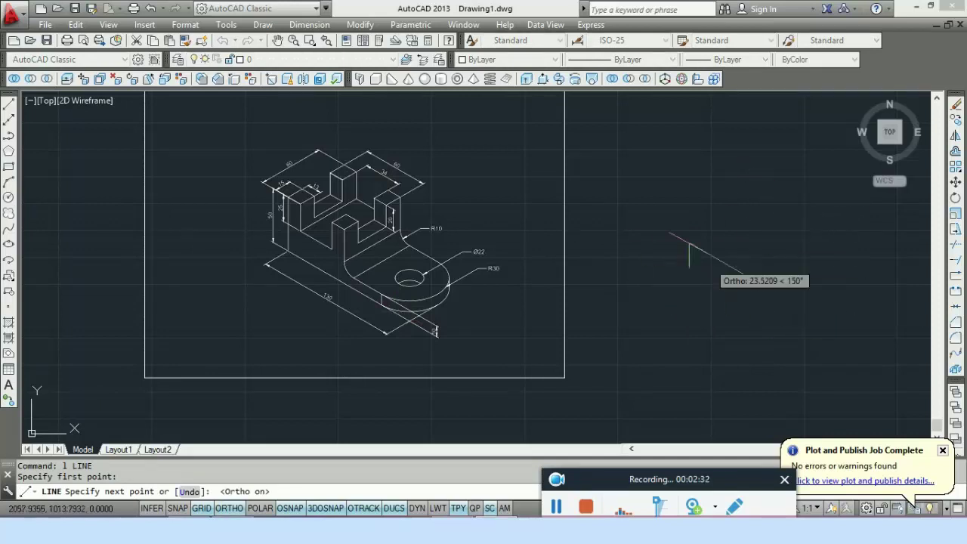
{"action": "key", "text": "Escape"}
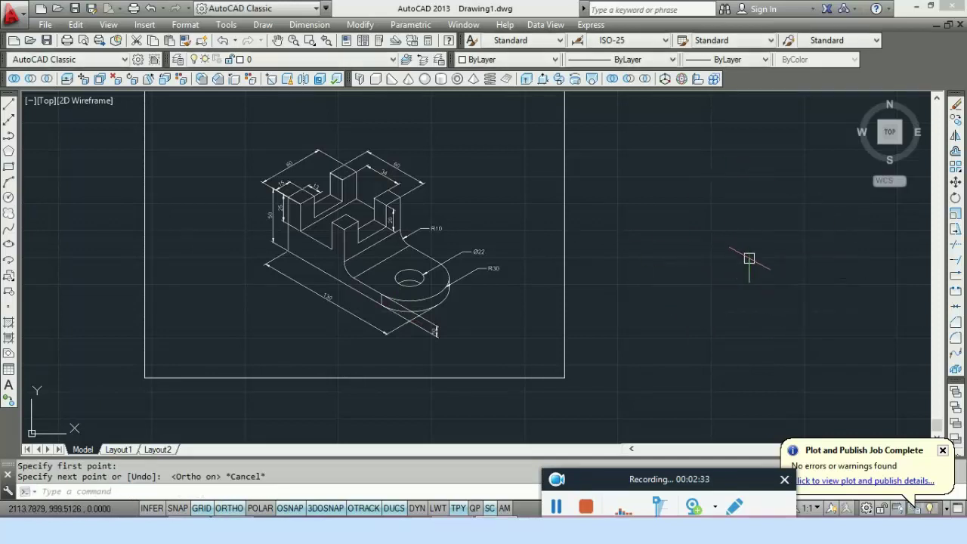
{"action": "key", "text": "F8"}
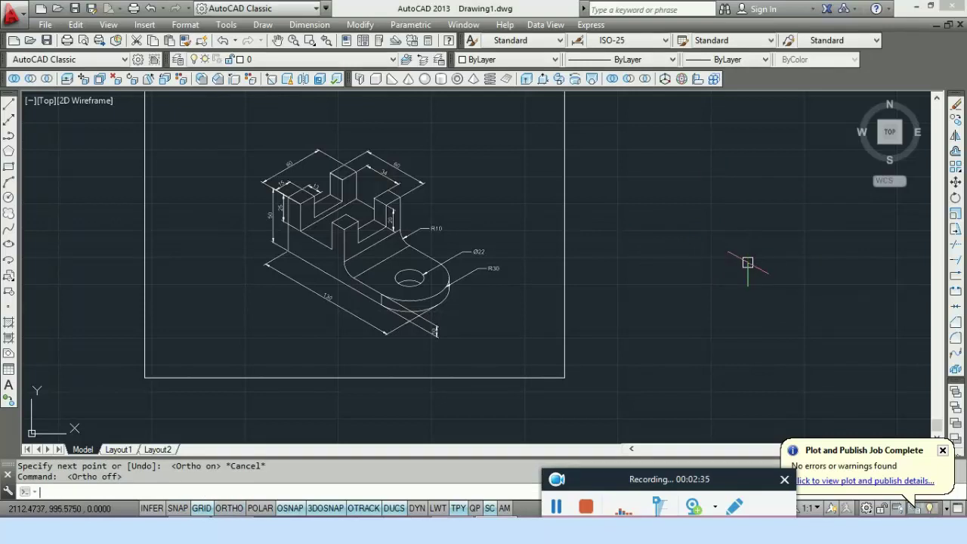
{"action": "key", "text": "F8"}
Try a line preview in the top, right and left isoplanes in turn, and cancel it without keeping a segment
{"action": "key", "text": "F5"}
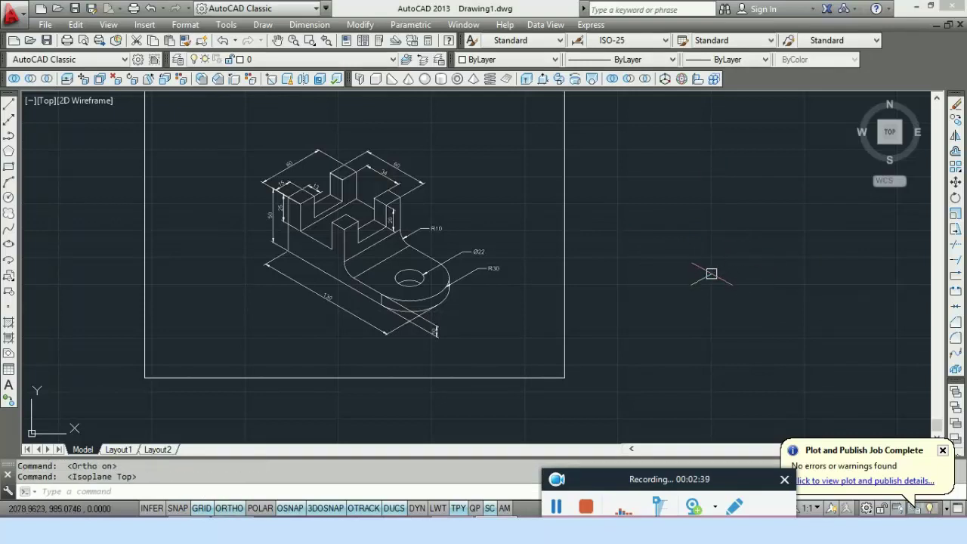
{"action": "type", "text": "l"}
{"action": "key", "text": "Return"}
{"action": "left_click", "coordinate": [712, 274]}
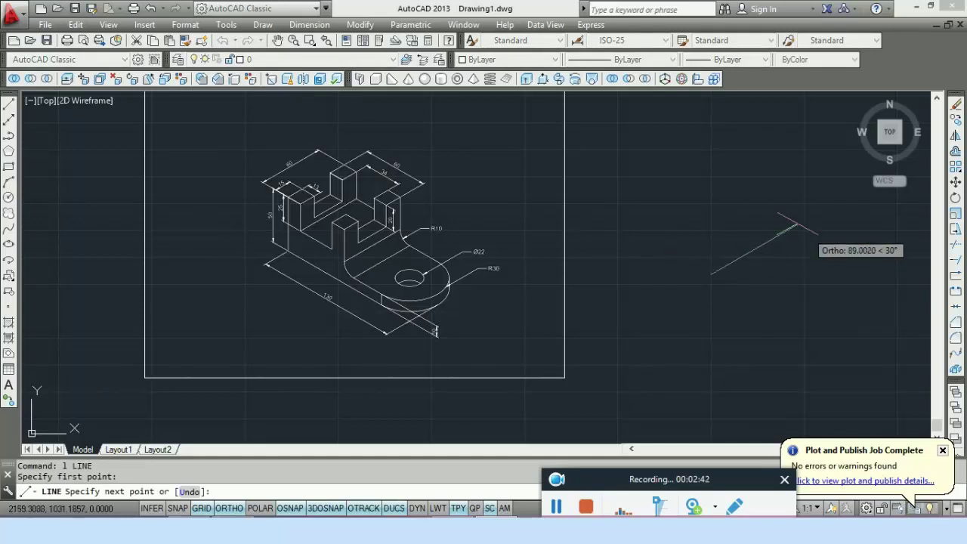
{"action": "left_click", "coordinate": [755, 249]}
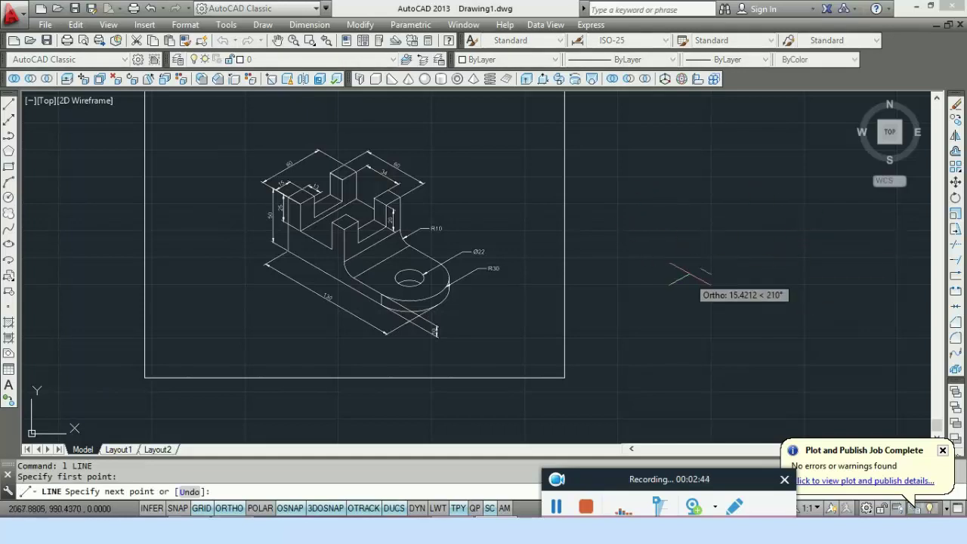
{"action": "key", "text": "F5"}
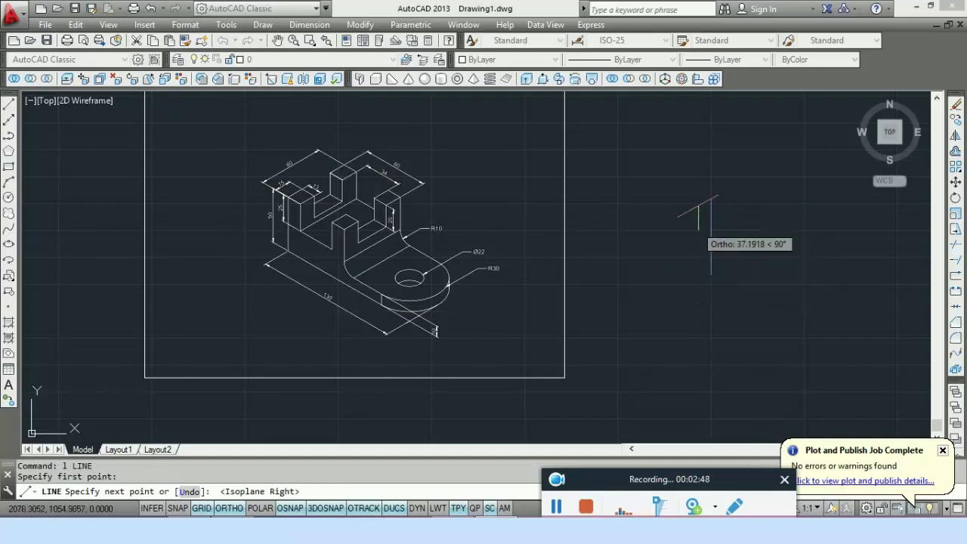
{"action": "key", "text": "F5"}
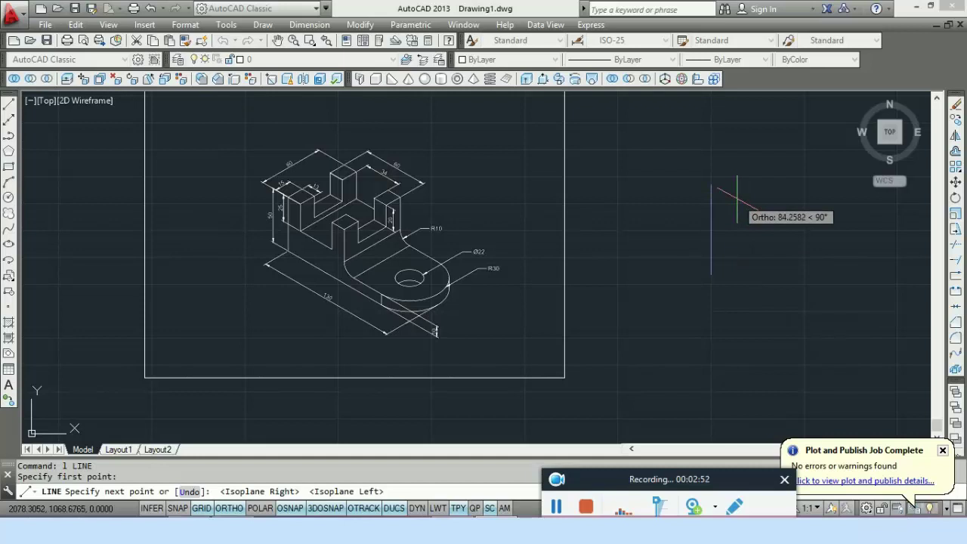
{"action": "key", "text": "Escape"}
Turn object snap off and draw a line sloping down along the left isoplane axis beside the reference drawing
{"action": "mouse_move", "coordinate": [737, 265]}
{"action": "middle_mouse_down"}
{"action": "mouse_move", "coordinate": [620, 304]}
{"action": "mouse_move", "coordinate": [619, 314]}
{"action": "middle_mouse_up"}
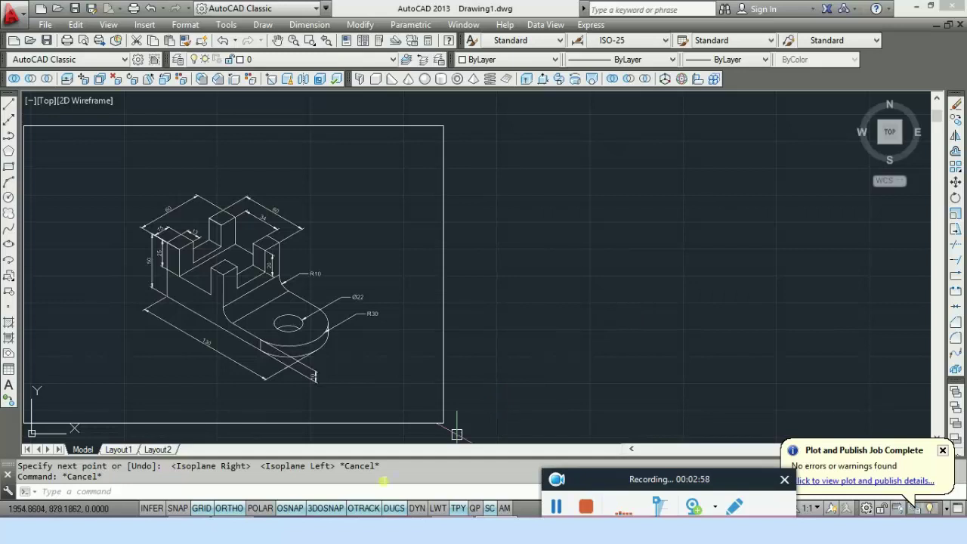
{"action": "left_click", "coordinate": [290, 508]}
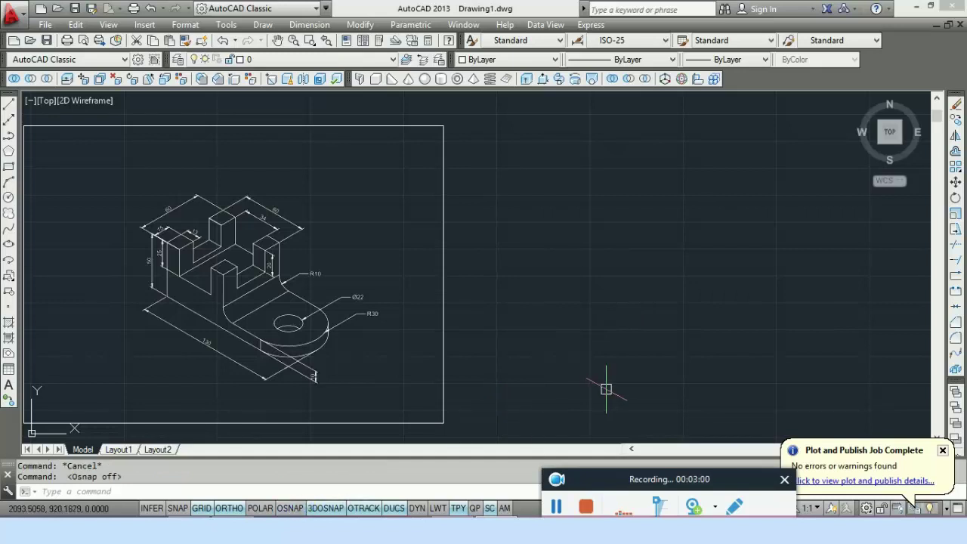
{"action": "type", "text": "l"}
{"action": "key", "text": "Return"}
{"action": "left_click", "coordinate": [570, 223]}
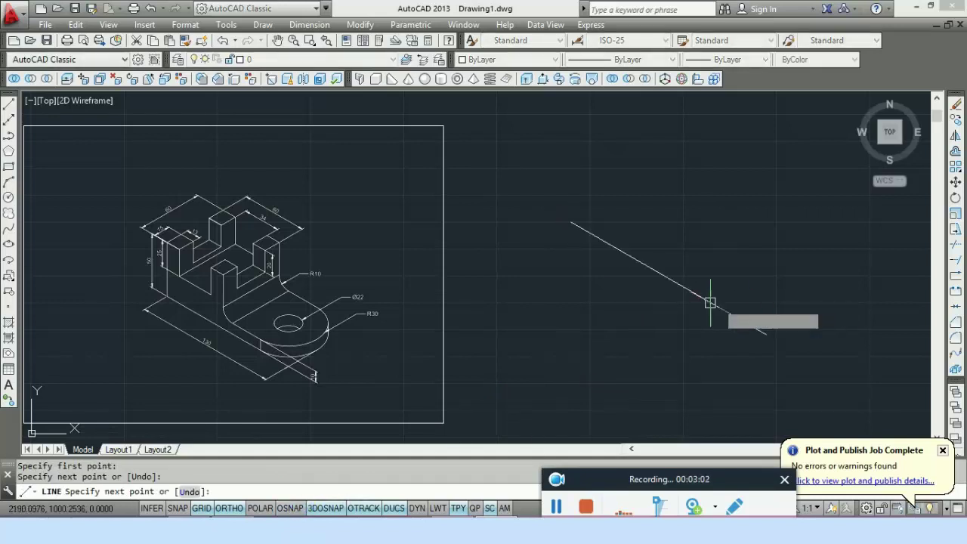
{"action": "left_click", "coordinate": [767, 334]}
{"action": "key", "text": "Escape"}
Turn object snap back on and leave the Line command without drawing another segment
{"action": "type", "text": "l"}
{"action": "key", "text": "Return"}
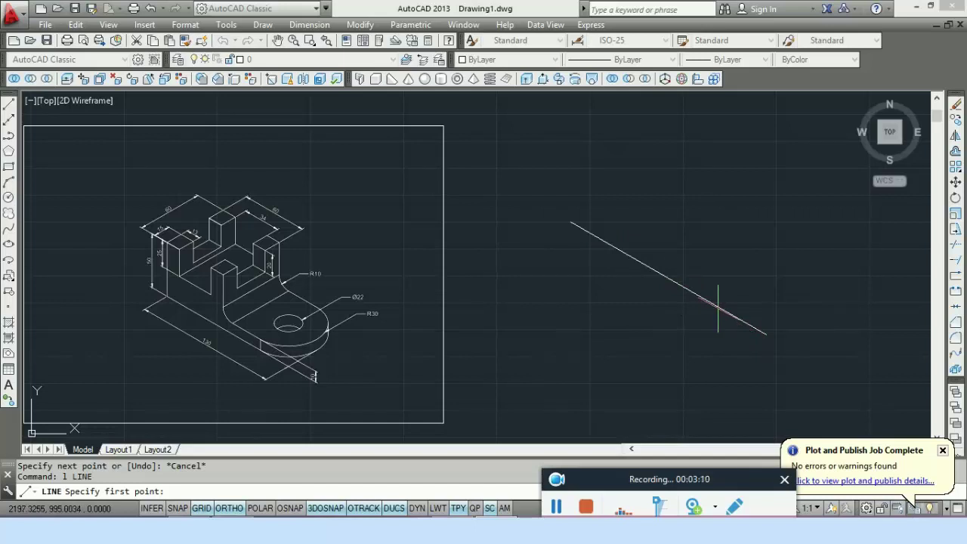
{"action": "left_click", "coordinate": [292, 508]}
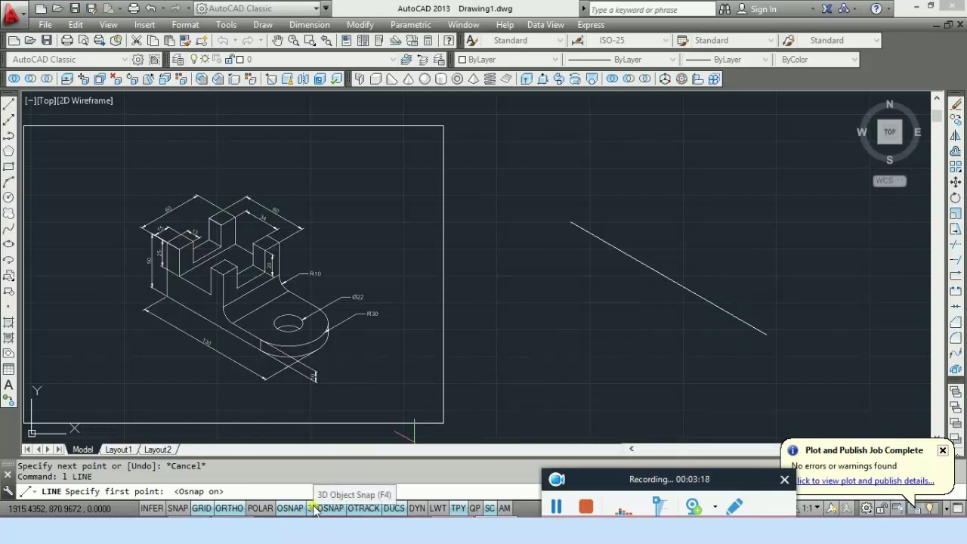
{"action": "key", "text": "Escape"}
Erase the sloping practice line beside the reference drawing
{"action": "left_click", "coordinate": [764, 333]}
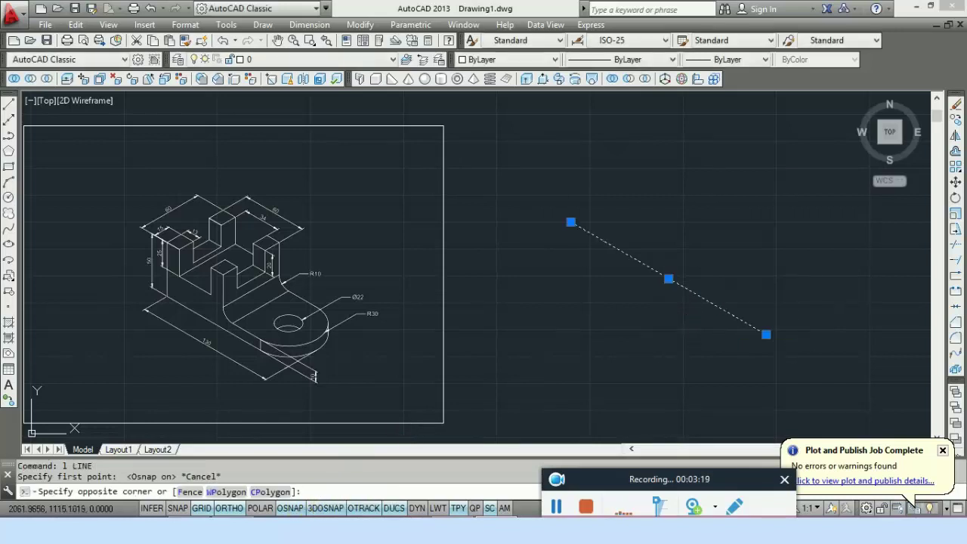
{"action": "left_click", "coordinate": [653, 298]}
{"action": "key", "text": "Delete"}
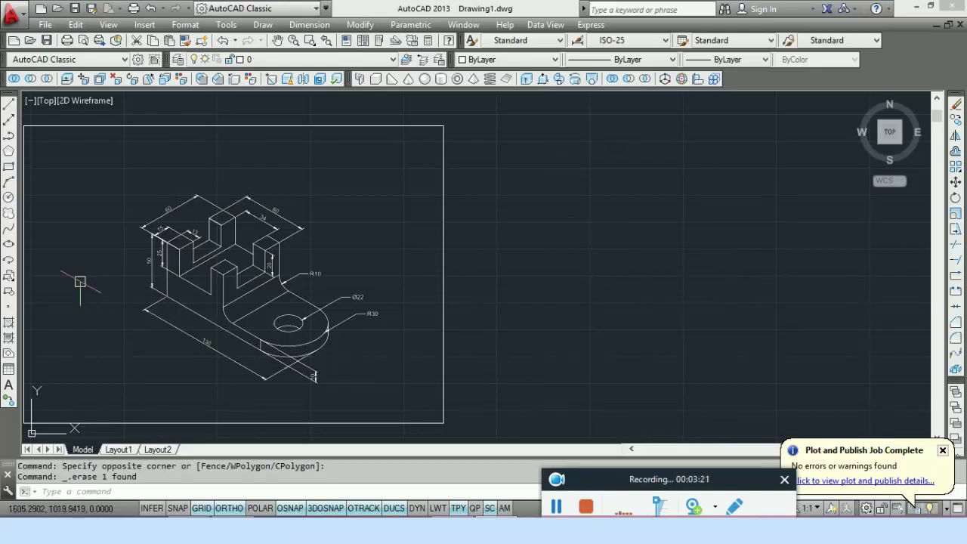
Examine the reference bracket's dimensions, including its overall height, pillar widths, slot depth and base length
{"action": "scroll", "coordinate": [166, 286], "scroll_direction": "up", "scroll_amount": 5}
{"action": "scroll", "coordinate": [336, 248], "scroll_direction": "down", "scroll_amount": 5}
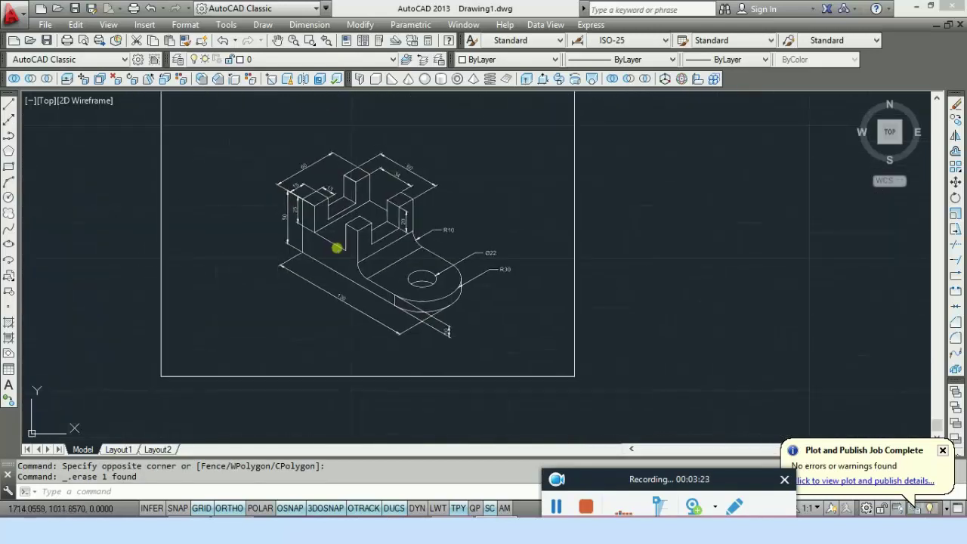
{"action": "middle_click_drag", "start_coordinate": [336, 248], "coordinate": [339, 250]}
{"action": "scroll", "coordinate": [349, 258], "scroll_direction": "up", "scroll_amount": 2}
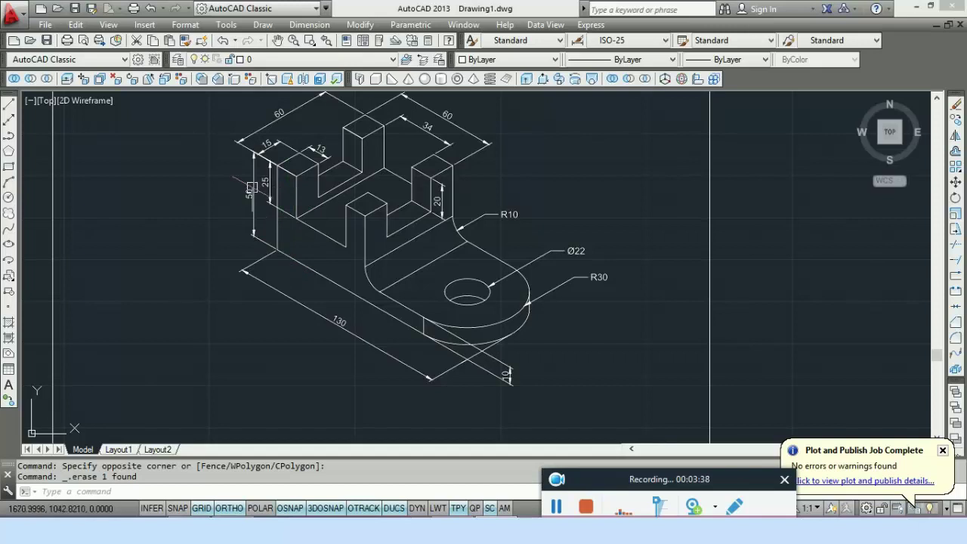
{"action": "scroll", "coordinate": [252, 187], "scroll_direction": "up", "scroll_amount": 3}
{"action": "scroll", "coordinate": [281, 216], "scroll_direction": "down", "scroll_amount": 2}
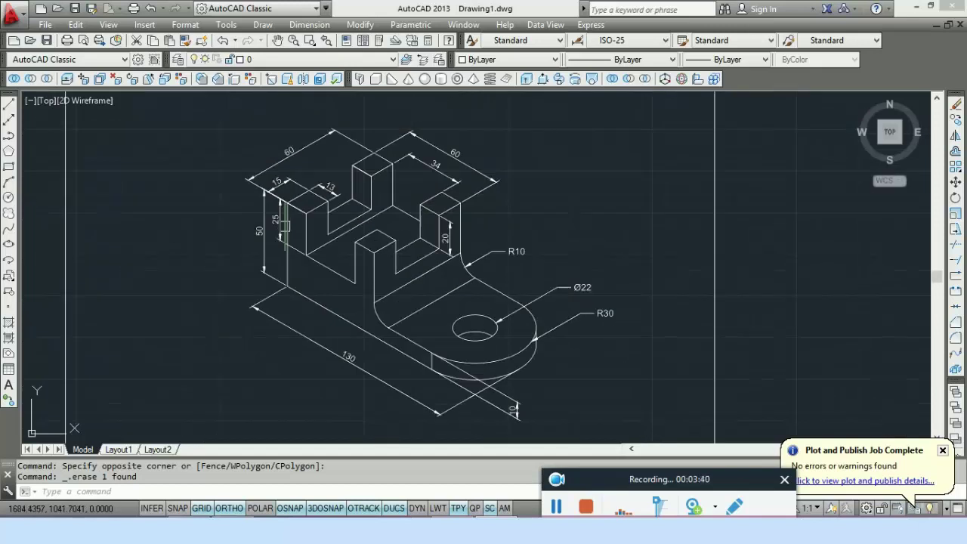
{"action": "scroll", "coordinate": [285, 225], "scroll_direction": "down", "scroll_amount": 2}
{"action": "scroll", "coordinate": [405, 322], "scroll_direction": "up", "scroll_amount": 2}
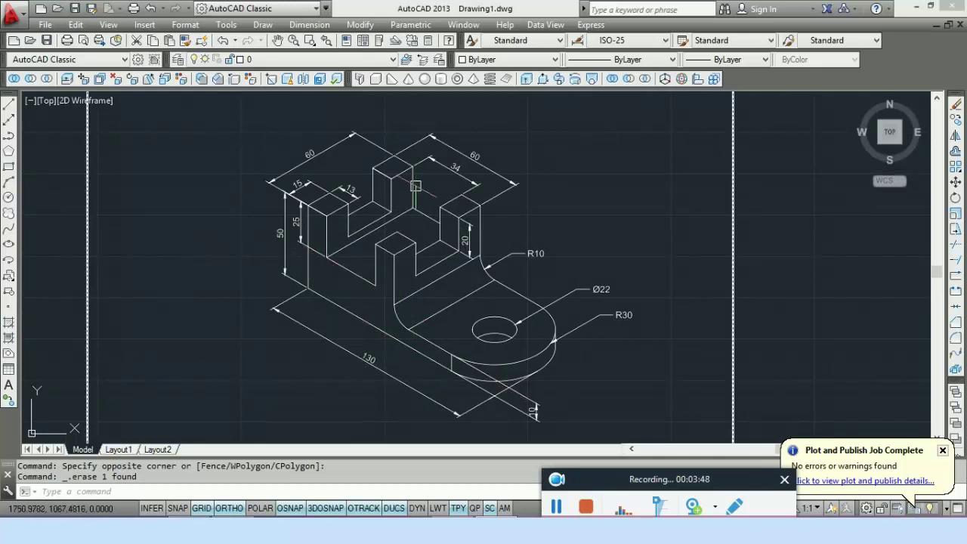
{"action": "mouse_move", "coordinate": [415, 186]}
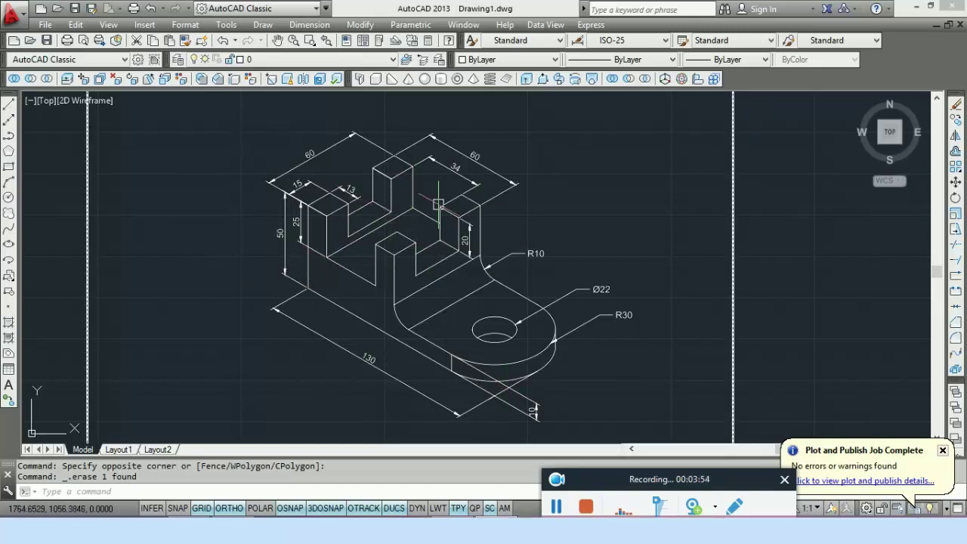
{"action": "mouse_move", "coordinate": [438, 203]}
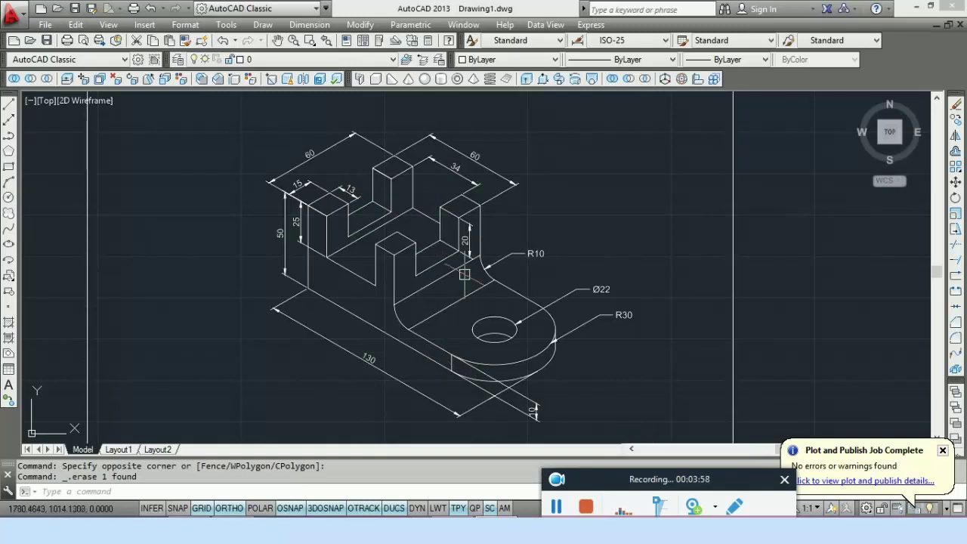
{"action": "scroll", "coordinate": [551, 299], "scroll_direction": "down", "scroll_amount": 2}
{"action": "scroll", "coordinate": [323, 269], "scroll_direction": "up", "scroll_amount": 6}
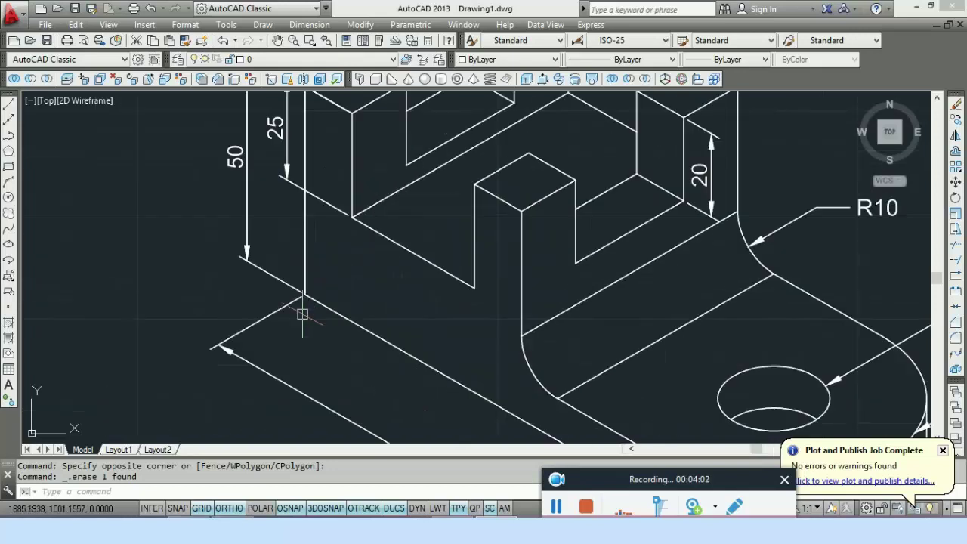
{"action": "scroll", "coordinate": [302, 309], "scroll_direction": "down", "scroll_amount": 6}
{"action": "scroll", "coordinate": [401, 268], "scroll_direction": "down", "scroll_amount": 2}
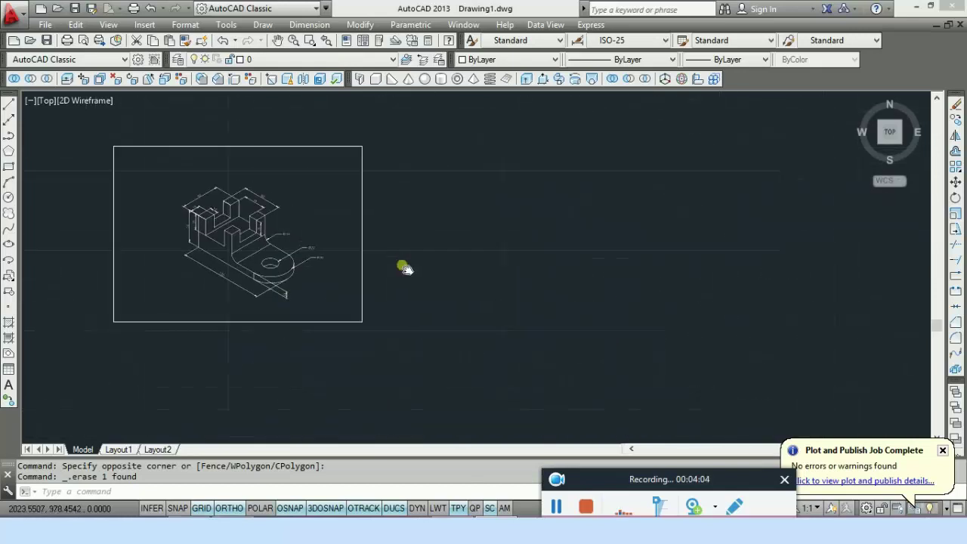
Start a line in the empty area beside the reference drawing and draw the bracket's rear edge 50 straight up
{"action": "scroll", "coordinate": [391, 270], "scroll_direction": "up", "scroll_amount": 3}
{"action": "scroll", "coordinate": [525, 324], "scroll_direction": "down", "scroll_amount": 1}
{"action": "type", "text": "l"}
{"action": "key", "text": "Return"}
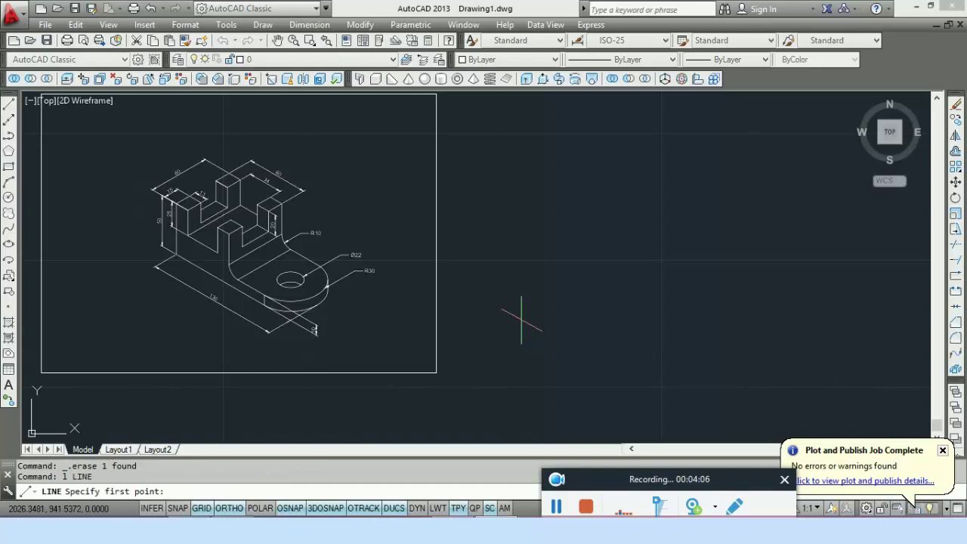
{"action": "left_click", "coordinate": [527, 311]}
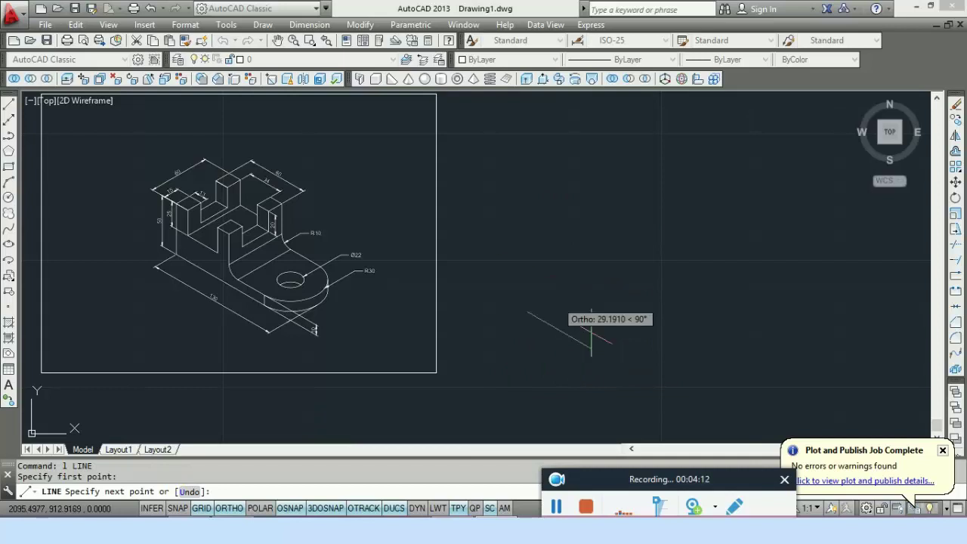
{"action": "scroll", "coordinate": [151, 243], "scroll_direction": "up", "scroll_amount": 4}
{"action": "scroll", "coordinate": [195, 242], "scroll_direction": "down", "scroll_amount": 4}
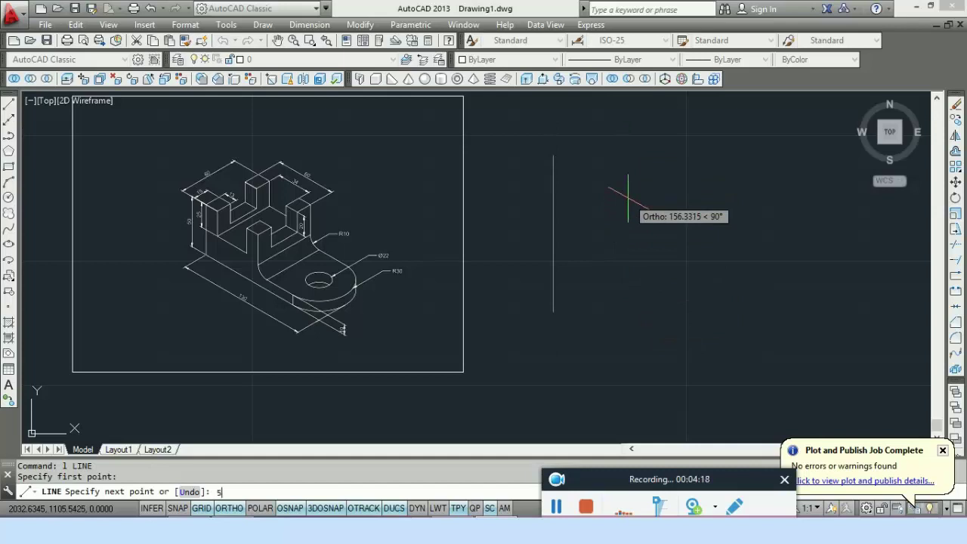
{"action": "type", "text": "0"}
{"action": "key", "text": "Return"}
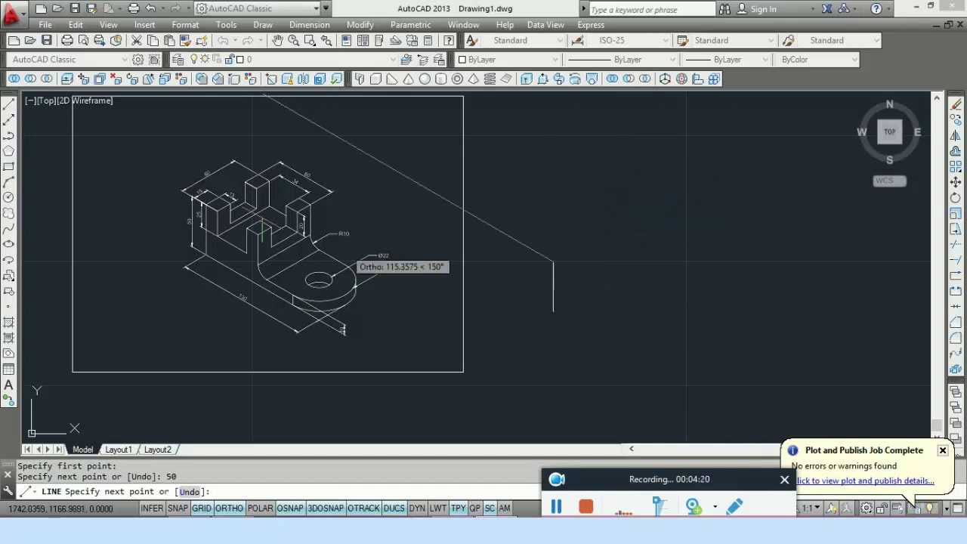
Continue the line 13 down along the 330° isometric axis for the top edge of the first pillar
{"action": "scroll", "coordinate": [211, 202], "scroll_direction": "up", "scroll_amount": 4}
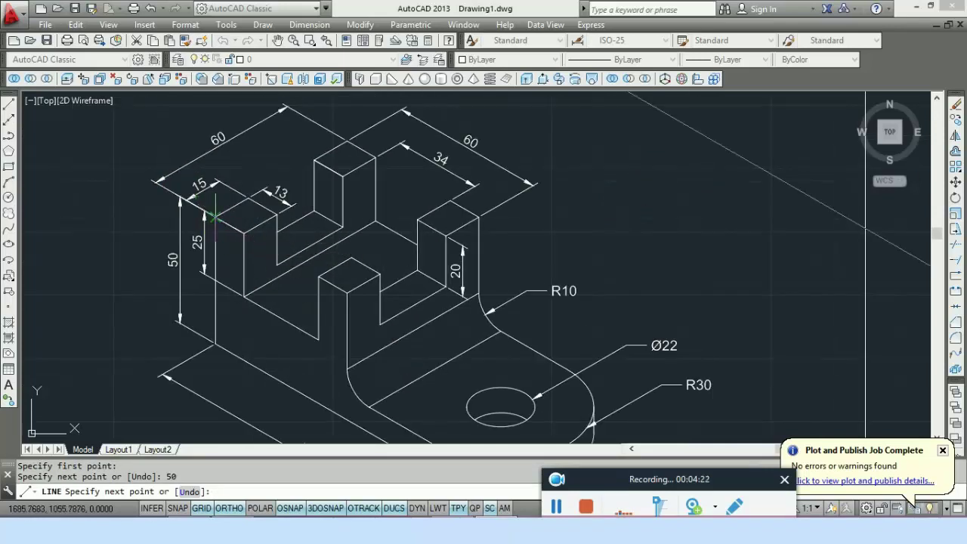
{"action": "scroll", "coordinate": [679, 333], "scroll_direction": "down", "scroll_amount": 6}
{"action": "middle_click_drag", "start_coordinate": [679, 293], "coordinate": [567, 224]}
{"action": "scroll", "coordinate": [481, 230], "scroll_direction": "up", "scroll_amount": 2}
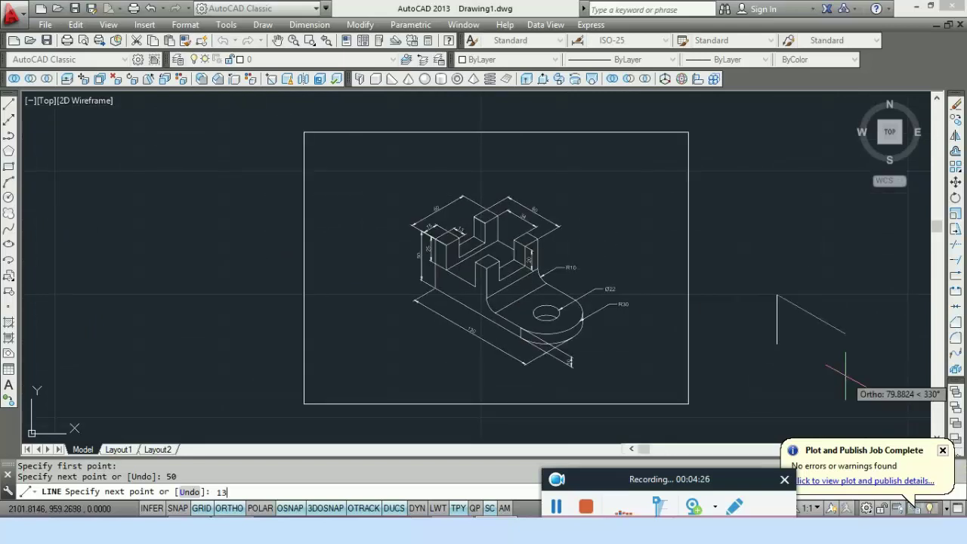
{"action": "key", "text": "Return"}
Continue the outline 25 straight down for the inner side of the first pillar
{"action": "scroll", "coordinate": [642, 299], "scroll_direction": "up", "scroll_amount": 3}
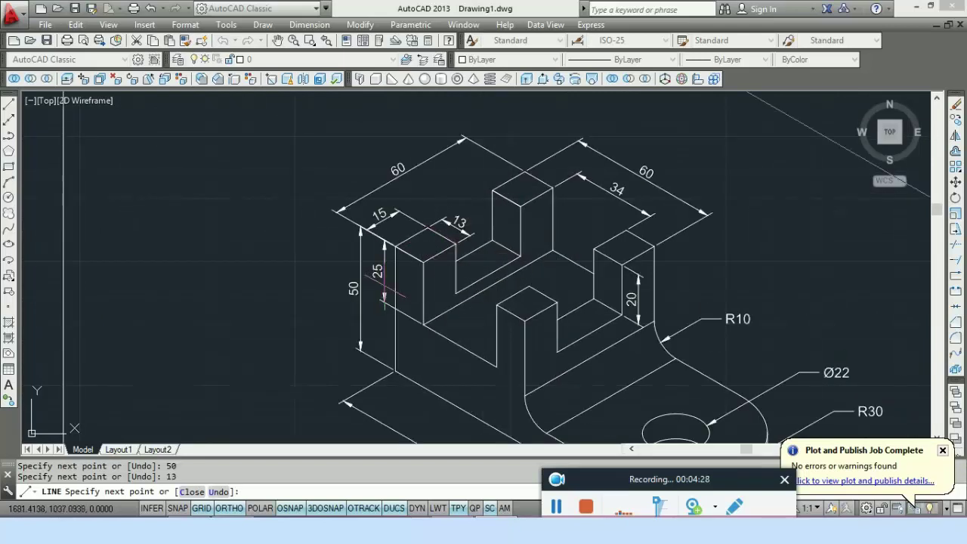
{"action": "scroll", "coordinate": [755, 336], "scroll_direction": "down", "scroll_amount": 3}
{"action": "middle_click_drag", "start_coordinate": [766, 330], "coordinate": [485, 201]}
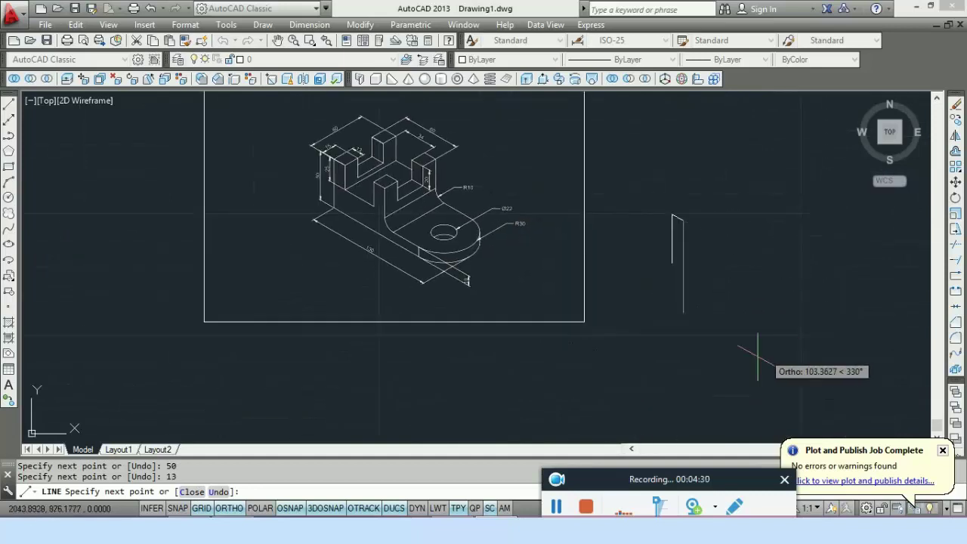
{"action": "type", "text": "25"}
{"action": "key", "text": "Return"}
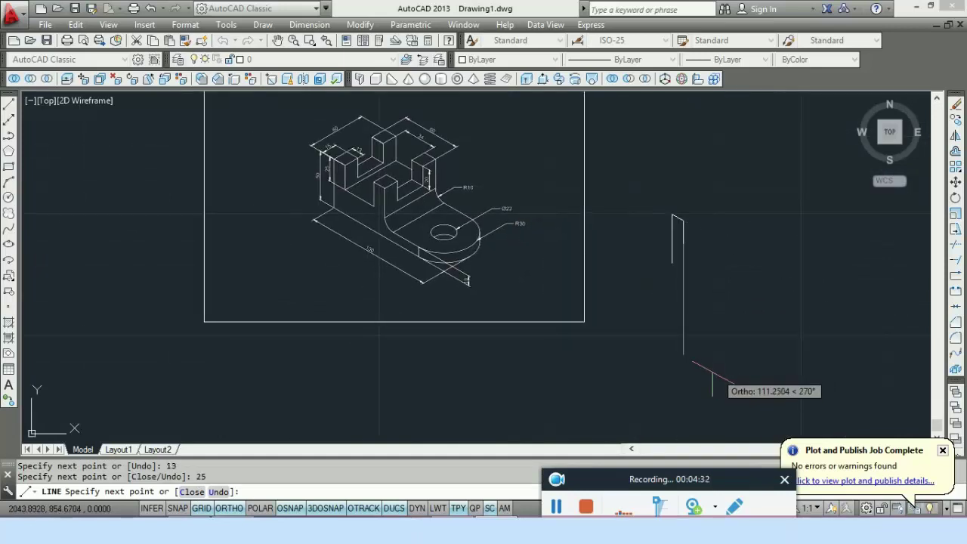
Continue the outline 34 along the 330° isometric axis for the slot floor between the pillars
{"action": "scroll", "coordinate": [410, 204], "scroll_direction": "up", "scroll_amount": 4}
{"action": "middle_click_drag", "start_coordinate": [309, 231], "coordinate": [280, 416]}
{"action": "scroll", "coordinate": [621, 363], "scroll_direction": "down", "scroll_amount": 5}
{"action": "middle_click_drag", "start_coordinate": [849, 444], "coordinate": [660, 325]}
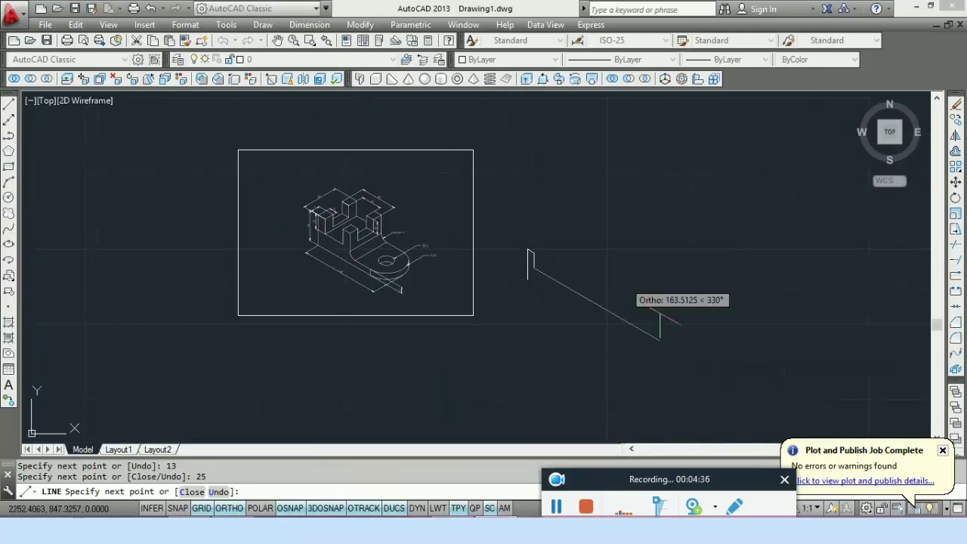
{"action": "type", "text": "4"}
{"action": "key", "text": "Return"}
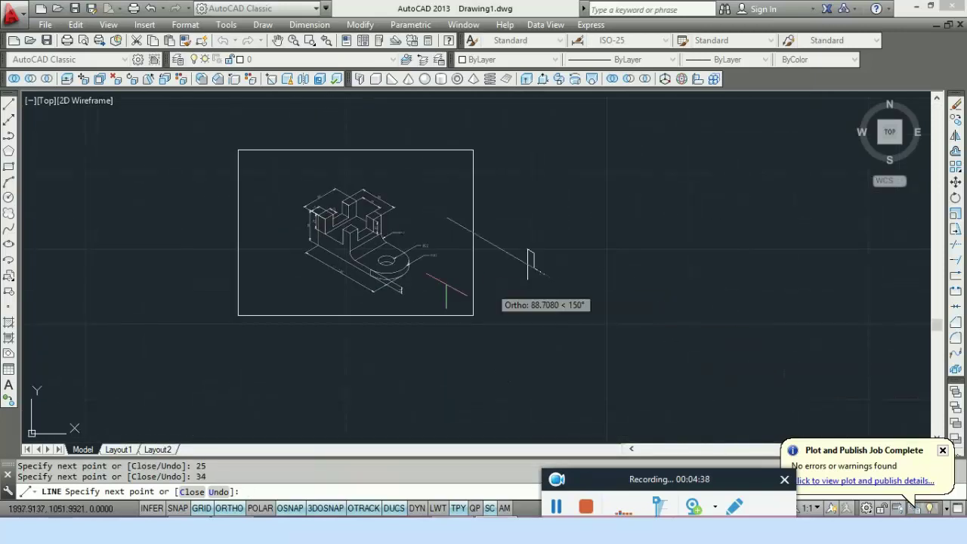
Continue the outline 25 straight up from the end of the slot floor for the second pillar's inner side
{"action": "scroll", "coordinate": [616, 268], "scroll_direction": "up", "scroll_amount": 4}
{"action": "scroll", "coordinate": [585, 200], "scroll_direction": "down", "scroll_amount": 2}
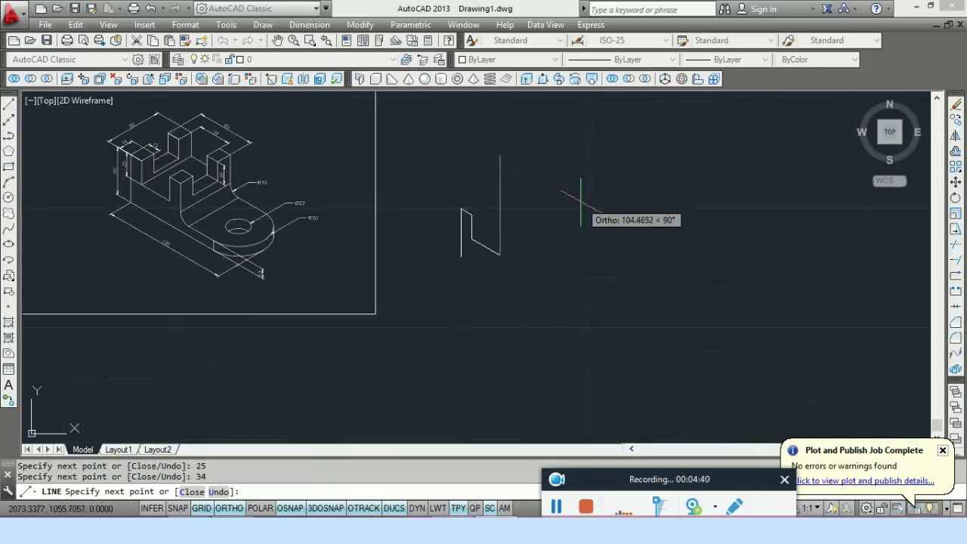
{"action": "type", "text": "25"}
{"action": "key", "text": "Return"}
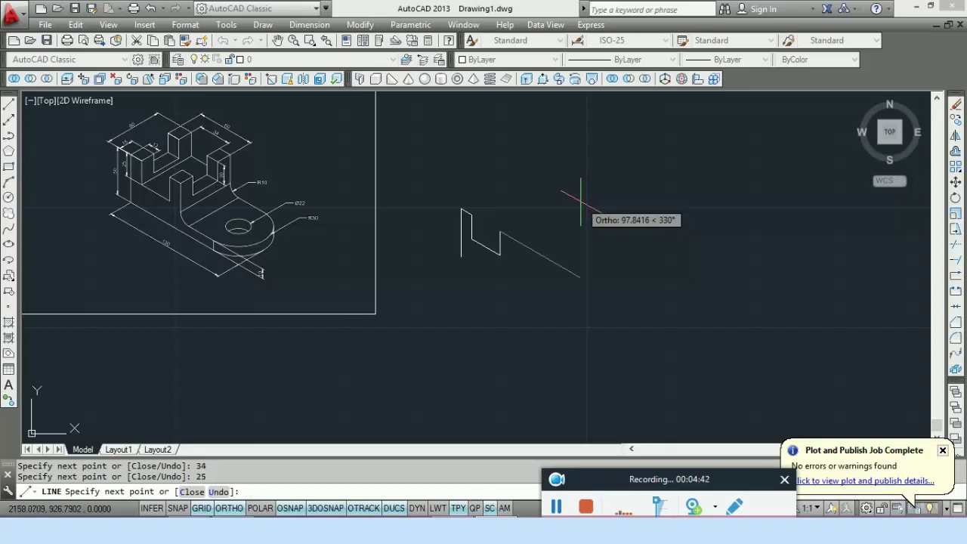
Continue the outline 13 along the 330° isometric axis for the top edge of the second pillar
{"action": "scroll", "coordinate": [200, 249], "scroll_direction": "up", "scroll_amount": 5}
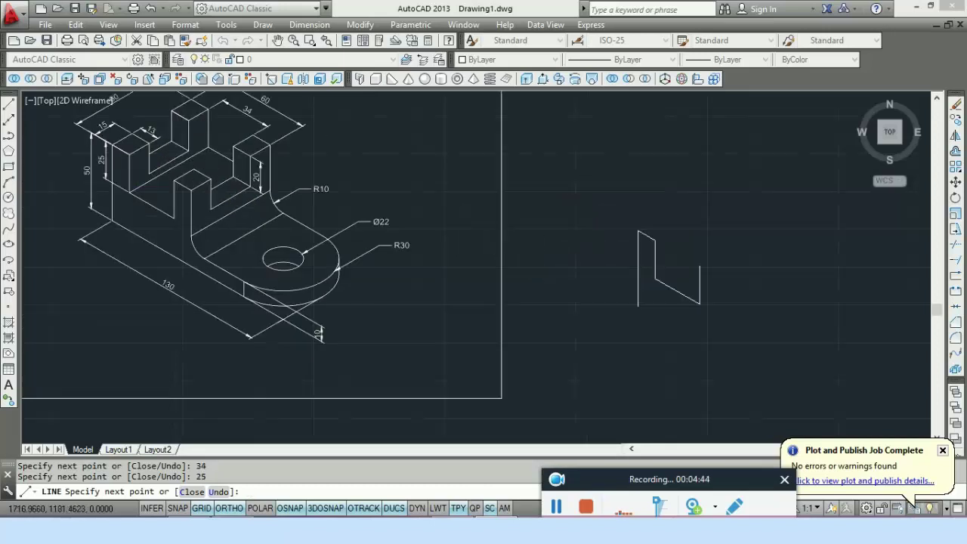
{"action": "scroll", "coordinate": [326, 228], "scroll_direction": "down", "scroll_amount": 3}
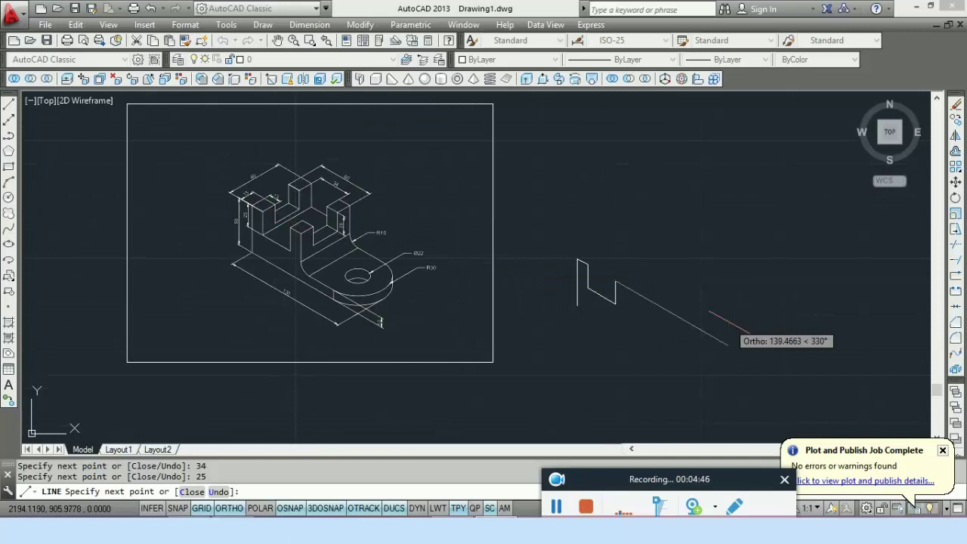
{"action": "type", "text": "13"}
{"action": "key", "text": "Return"}
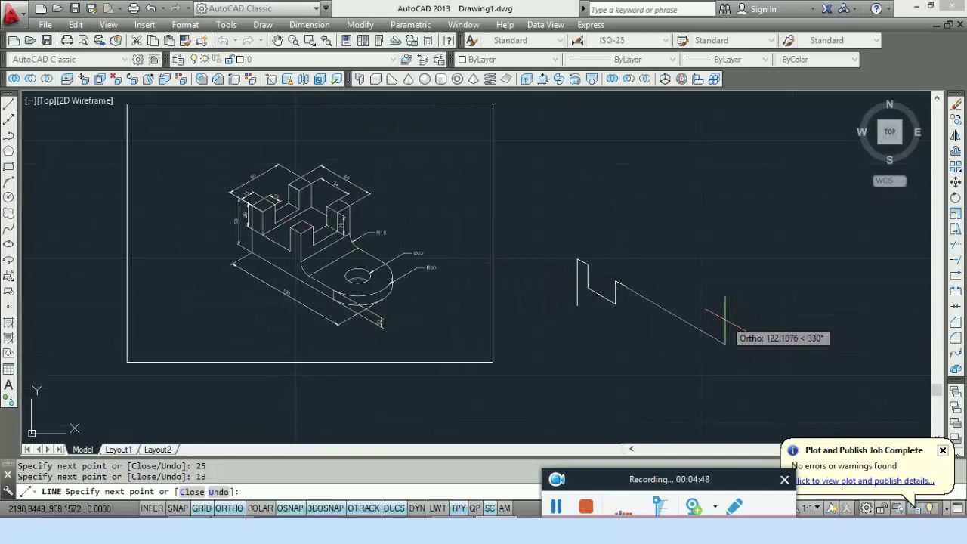
Continue the outline 40 straight down from the second pillar's top edge to the level of the base plate
{"action": "scroll", "coordinate": [377, 287], "scroll_direction": "up", "scroll_amount": 5}
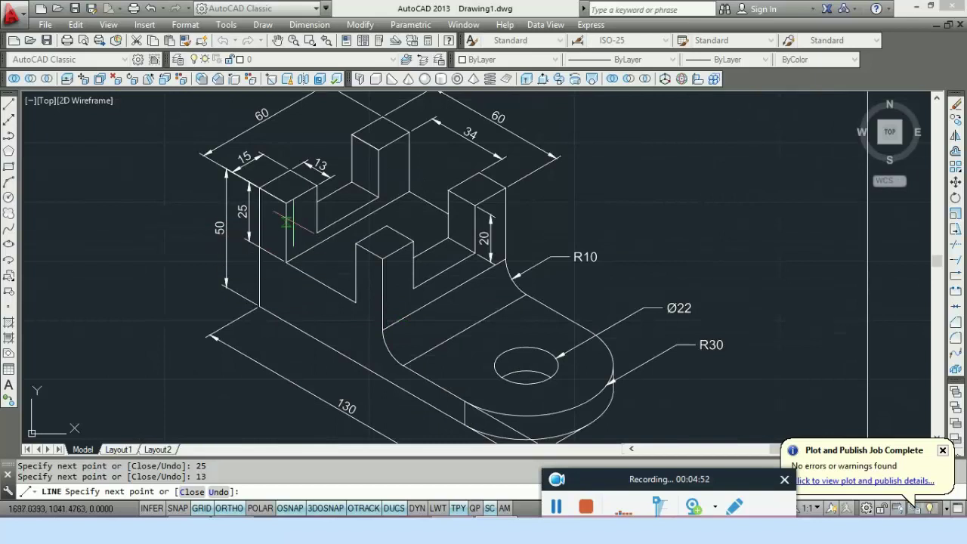
{"action": "mouse_move", "coordinate": [459, 393]}
{"action": "middle_mouse_down"}
{"action": "mouse_move", "coordinate": [453, 371]}
{"action": "mouse_move", "coordinate": [479, 321]}
{"action": "middle_mouse_up"}
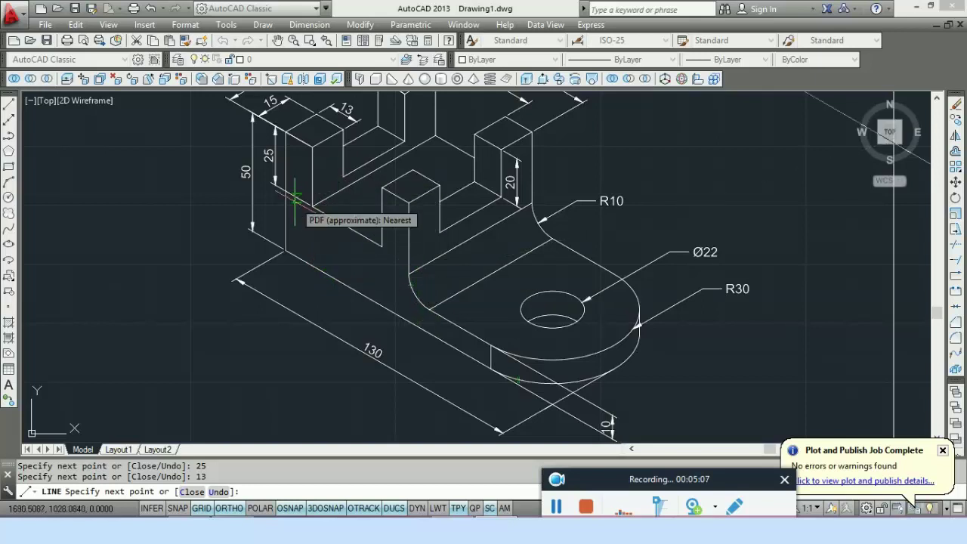
{"action": "scroll", "coordinate": [306, 211], "scroll_direction": "down", "scroll_amount": 5}
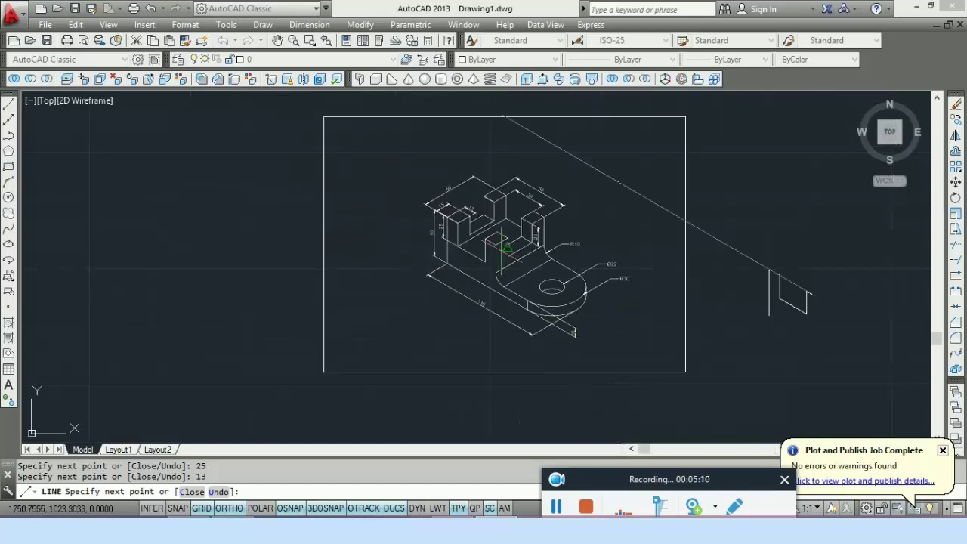
{"action": "scroll", "coordinate": [658, 280], "scroll_direction": "up", "scroll_amount": 4}
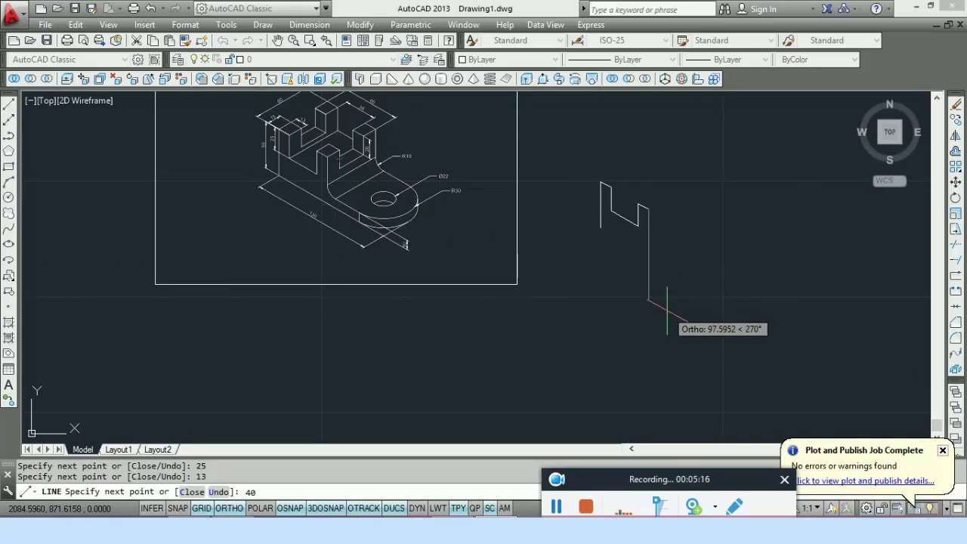
{"action": "scroll", "coordinate": [677, 245], "scroll_direction": "up", "scroll_amount": 2}
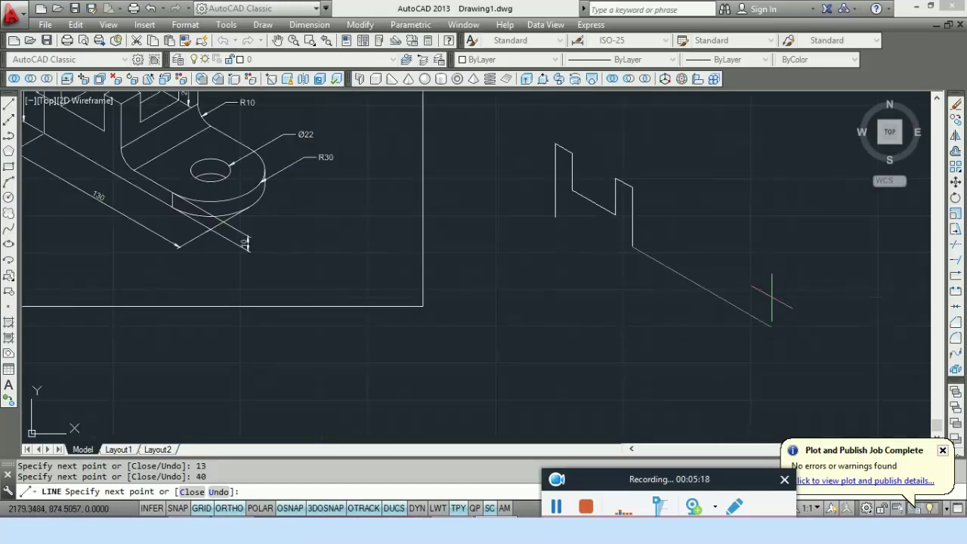
Continue the outline 70 along the 330° isometric axis for the base plate's upper edge and 10 straight down for its thickness
{"action": "mouse_move", "coordinate": [281, 236]}
{"action": "middle_mouse_down"}
{"action": "mouse_move", "coordinate": [565, 328]}
{"action": "mouse_move", "coordinate": [574, 348]}
{"action": "middle_mouse_up"}
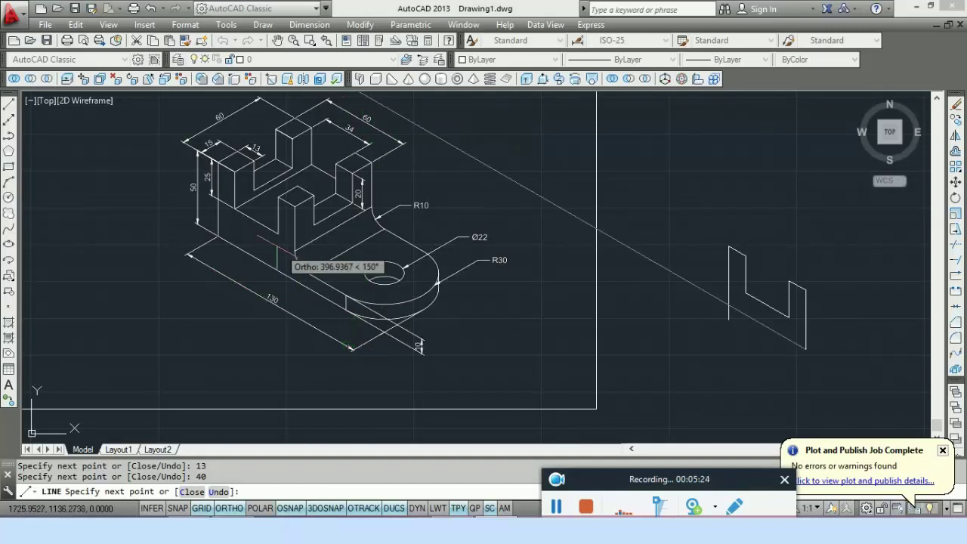
{"action": "middle_click_drag", "start_coordinate": [701, 394], "coordinate": [590, 300]}
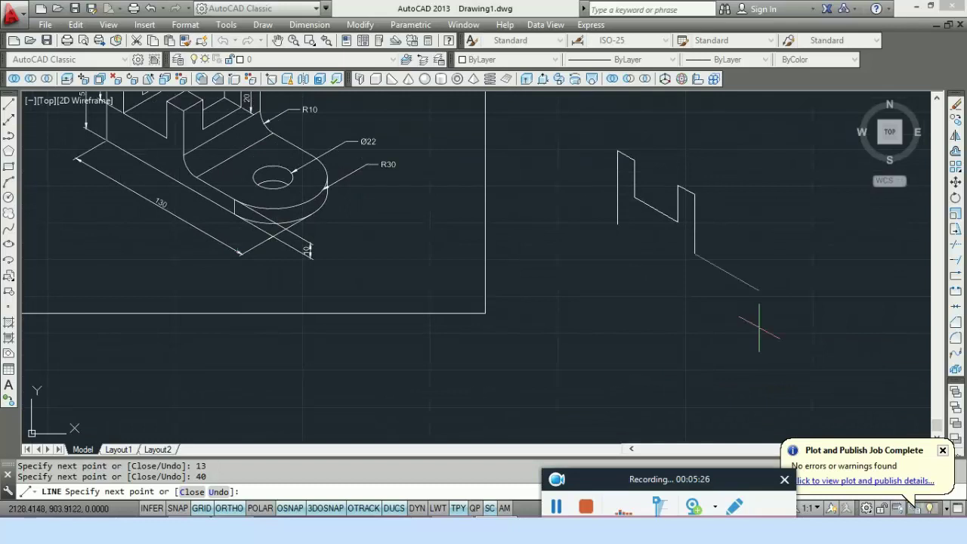
{"action": "key", "text": "Return"}
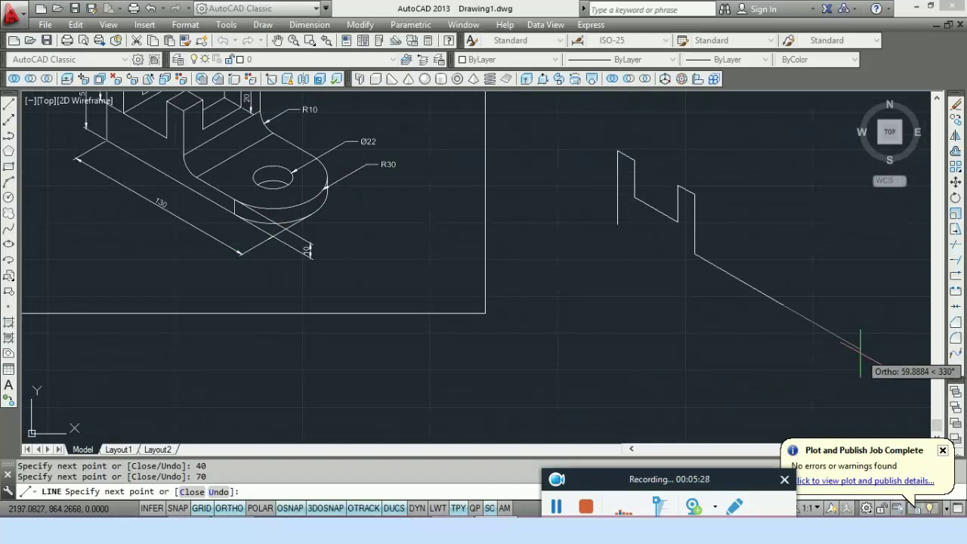
{"action": "type", "text": "10"}
{"action": "key", "text": "Return"}
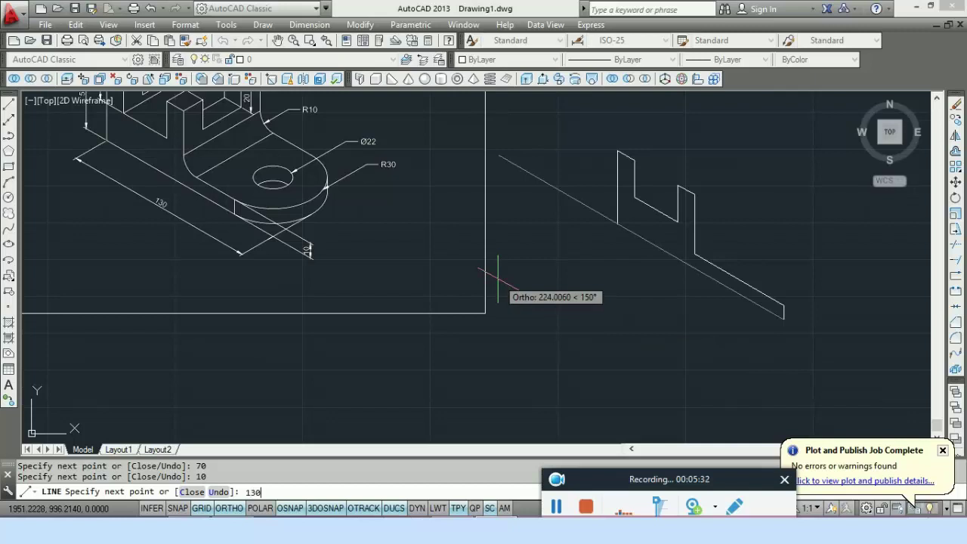
Close the side profile with a 130 line along the 150° isometric axis for the bottom edge
{"action": "type", "text": "130"}
{"action": "key", "text": "Return"}
{"action": "key", "text": "Return"}
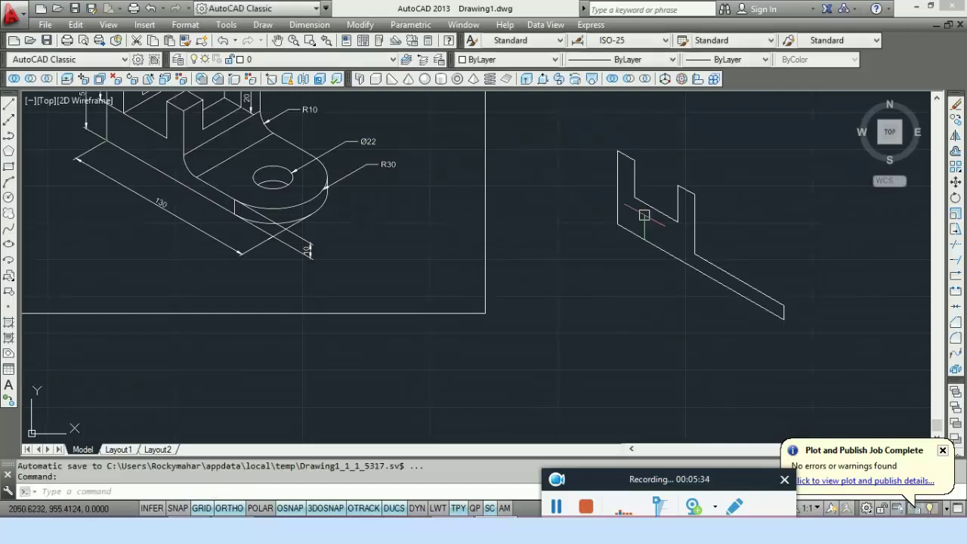
{"action": "middle_click_drag", "start_coordinate": [644, 215], "coordinate": [679, 268]}
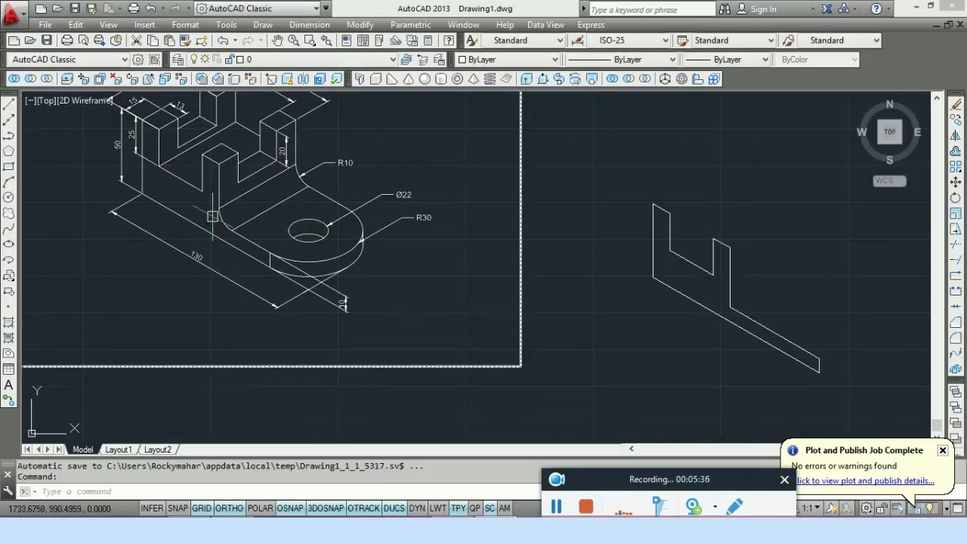
Copy the whole side profile 60 along the 30° isometric axis in the top isoplane, using its upper outer corner as base point
{"action": "left_click", "coordinate": [829, 384]}
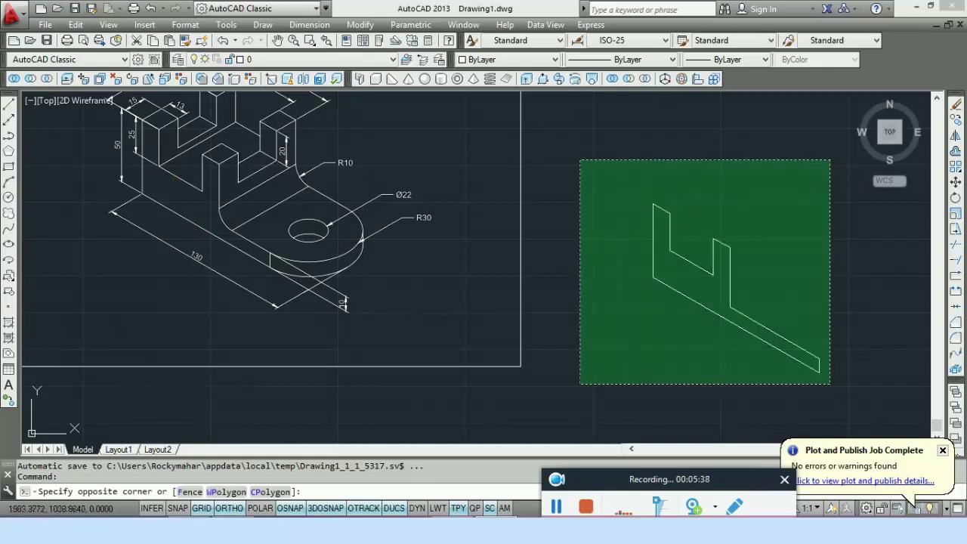
{"action": "key", "text": "Escape"}
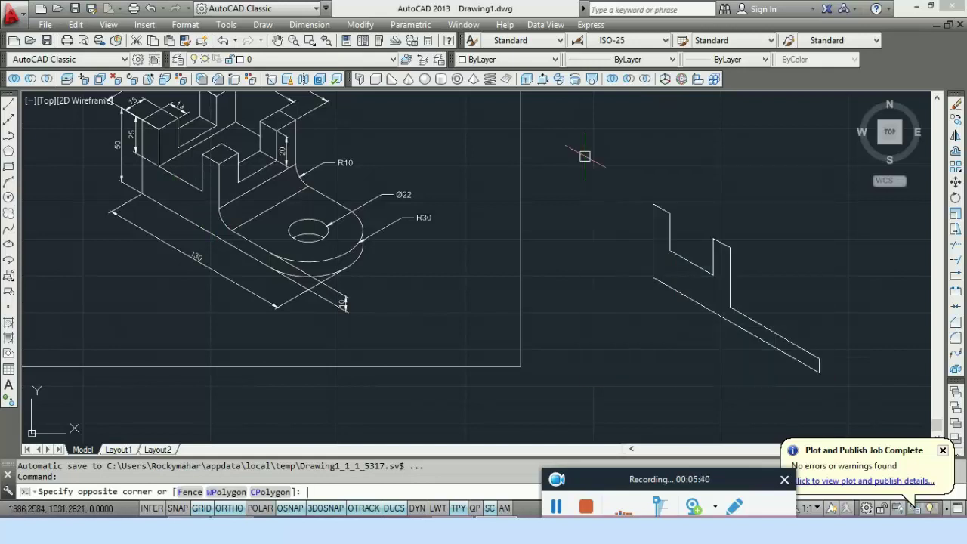
{"action": "type", "text": "co"}
{"action": "key", "text": "Return"}
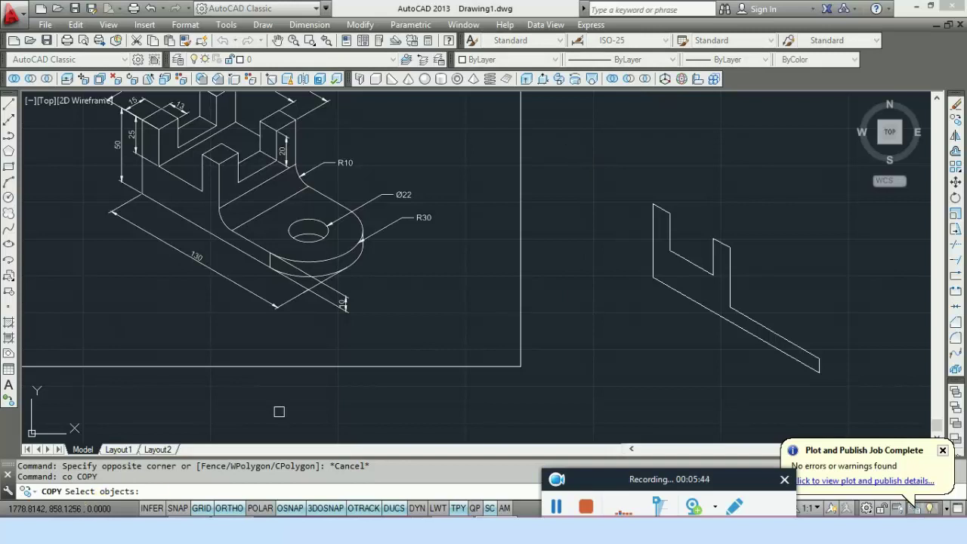
{"action": "left_click", "coordinate": [872, 415]}
{"action": "left_click", "coordinate": [604, 170]}
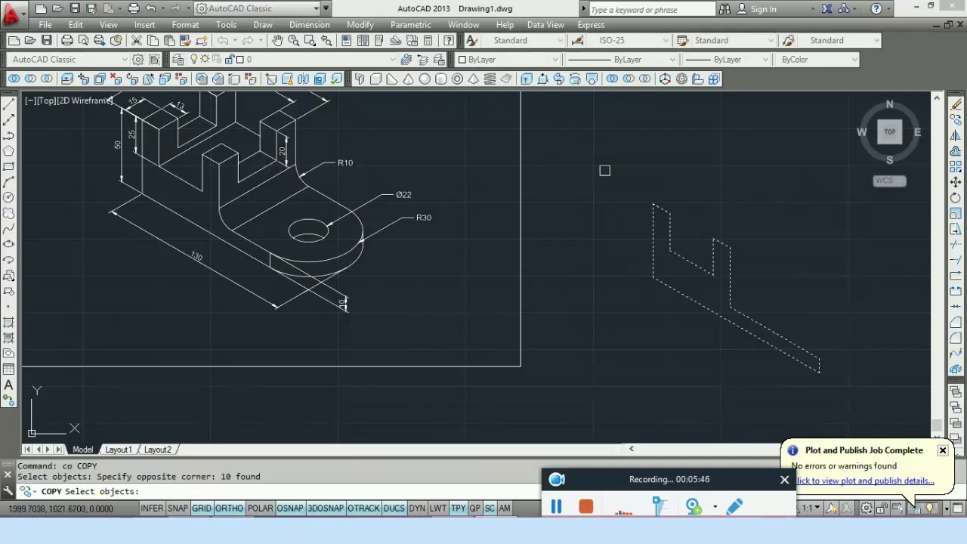
{"action": "key", "text": "Return"}
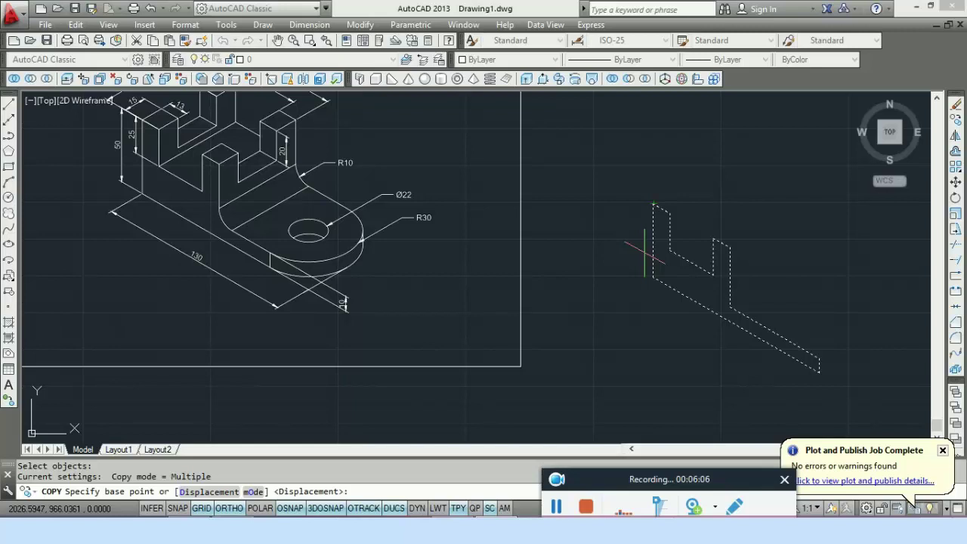
{"action": "left_click", "coordinate": [654, 204]}
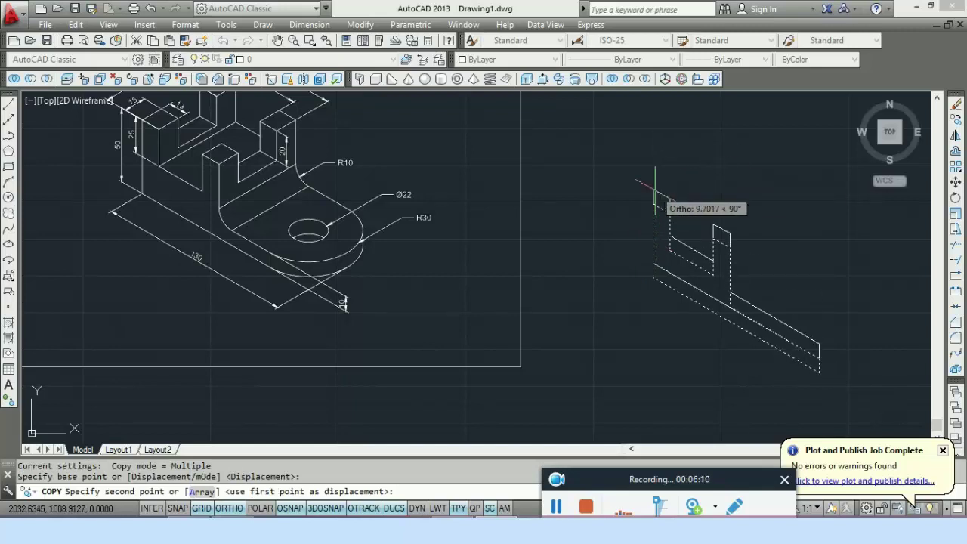
{"action": "key", "text": "F5"}
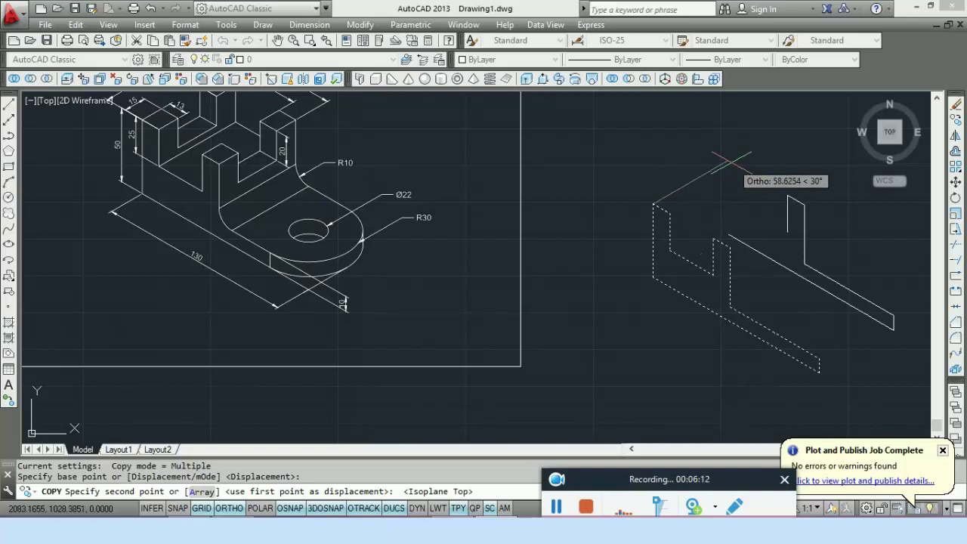
{"action": "scroll", "coordinate": [729, 162], "scroll_direction": "down", "scroll_amount": 2}
{"action": "middle_click_drag", "start_coordinate": [729, 163], "coordinate": [663, 196]}
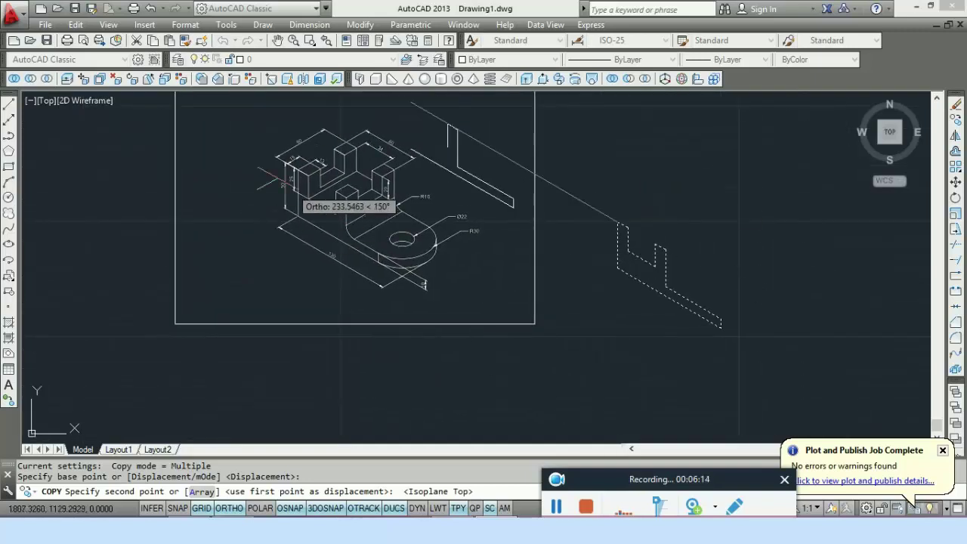
{"action": "scroll", "coordinate": [275, 160], "scroll_direction": "up", "scroll_amount": 4}
{"action": "scroll", "coordinate": [276, 160], "scroll_direction": "down", "scroll_amount": 4}
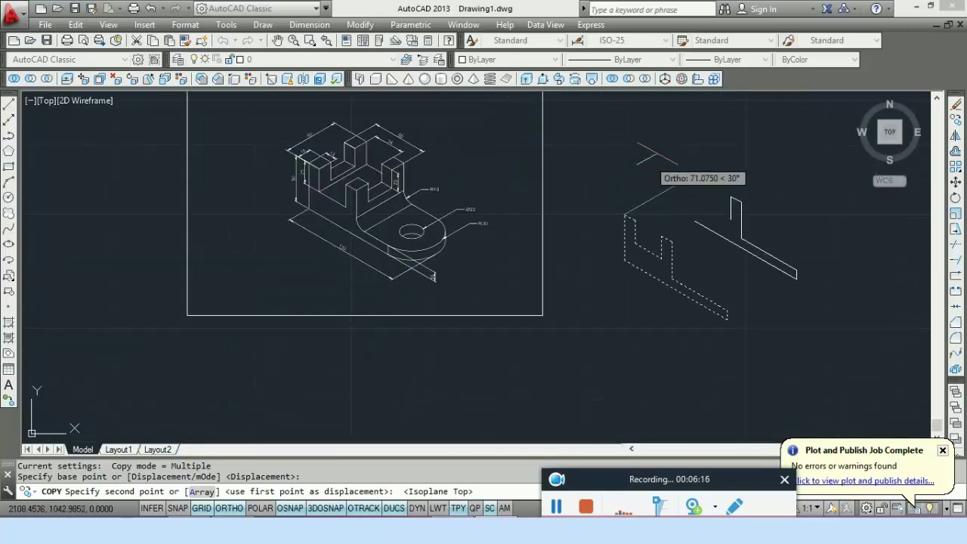
{"action": "key", "text": "Return"}
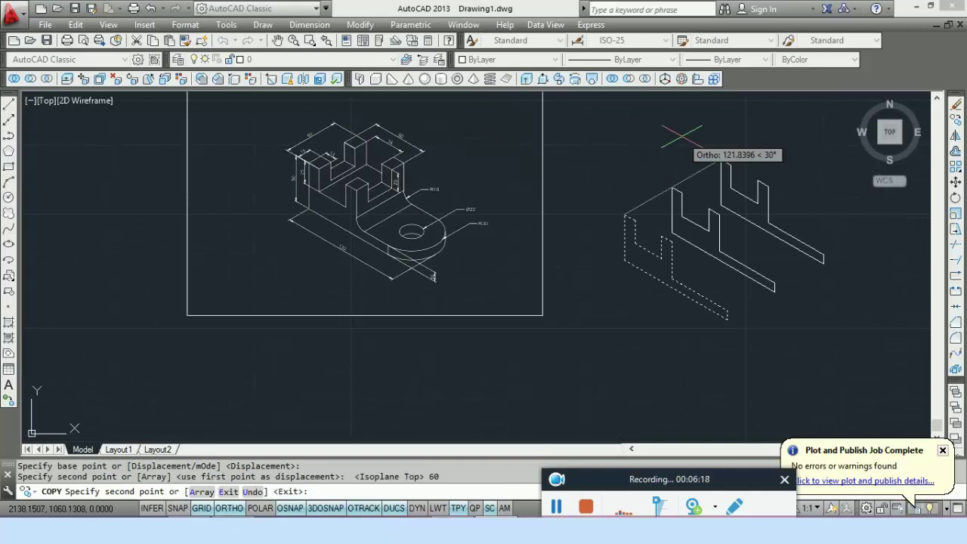
{"action": "scroll", "coordinate": [647, 184], "scroll_direction": "up", "scroll_amount": 2}
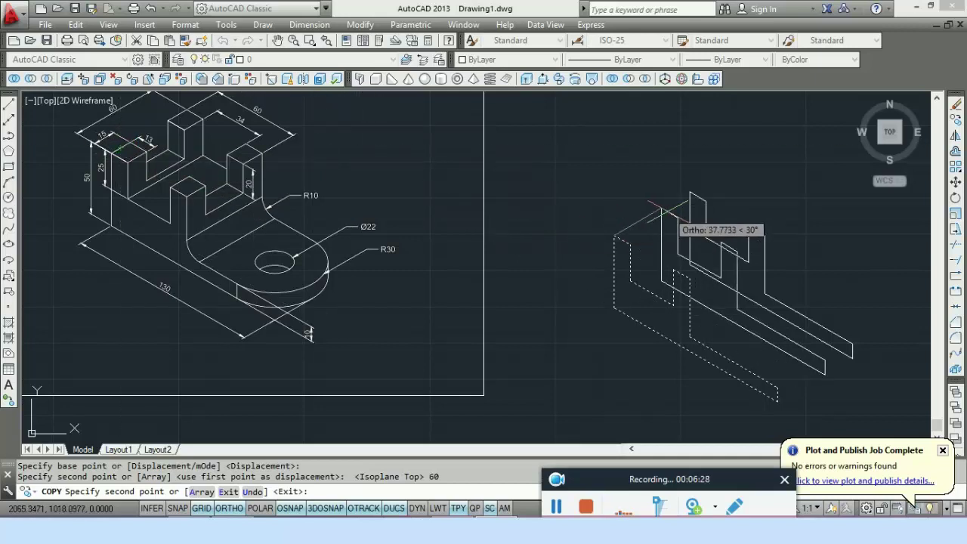
{"action": "key", "text": "Escape"}
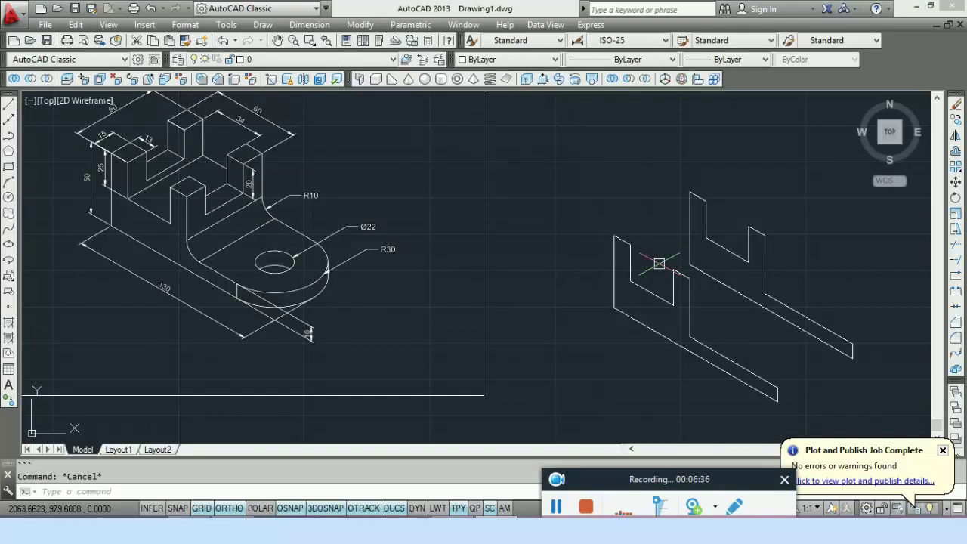
Connect the two profiles with lines between the outer and inner top corners of the first pillar
{"action": "type", "text": "l"}
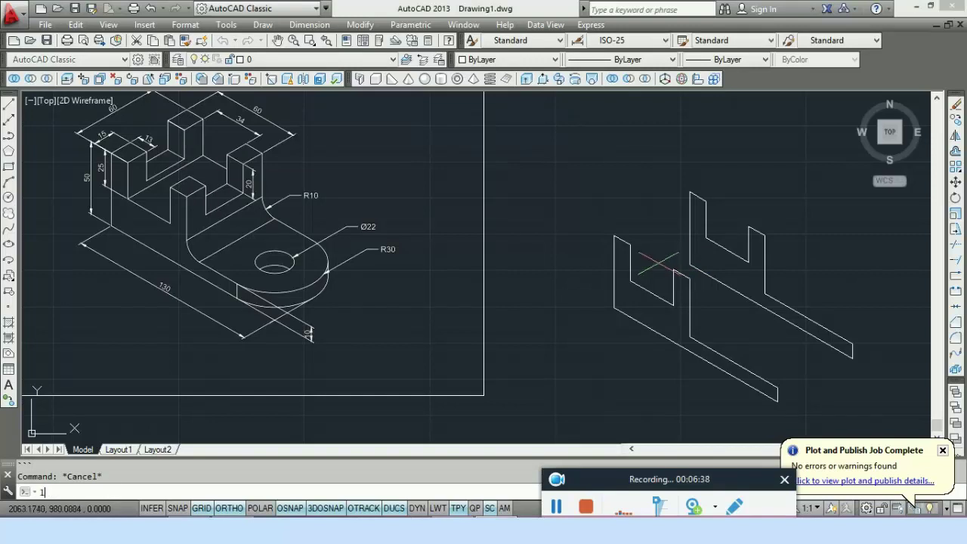
{"action": "key", "text": "Return"}
{"action": "left_click", "coordinate": [614, 236]}
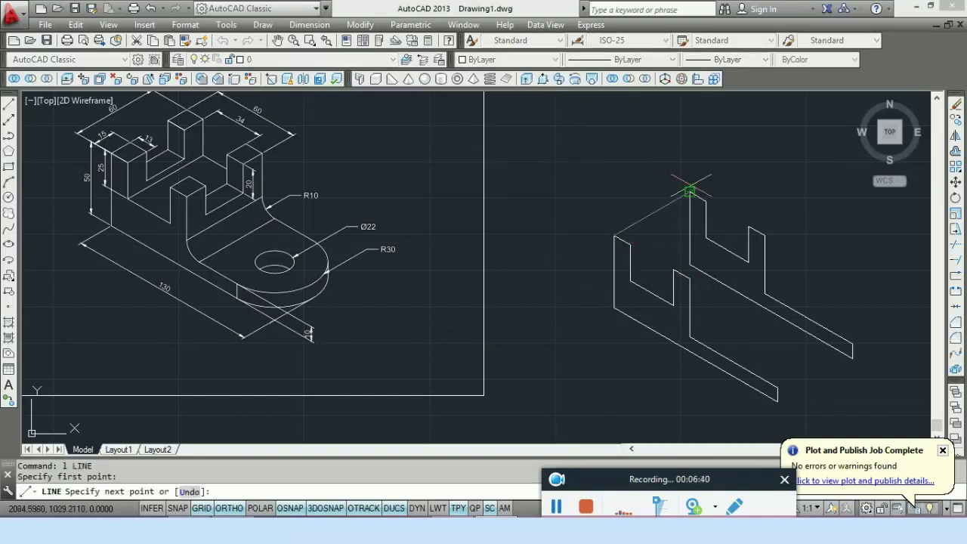
{"action": "left_click", "coordinate": [689, 194]}
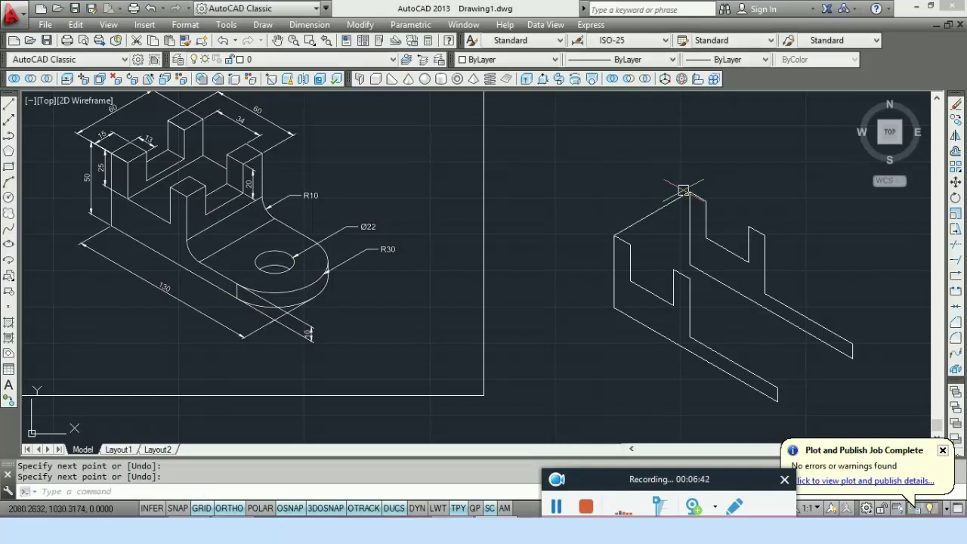
{"action": "key", "text": "Return"}
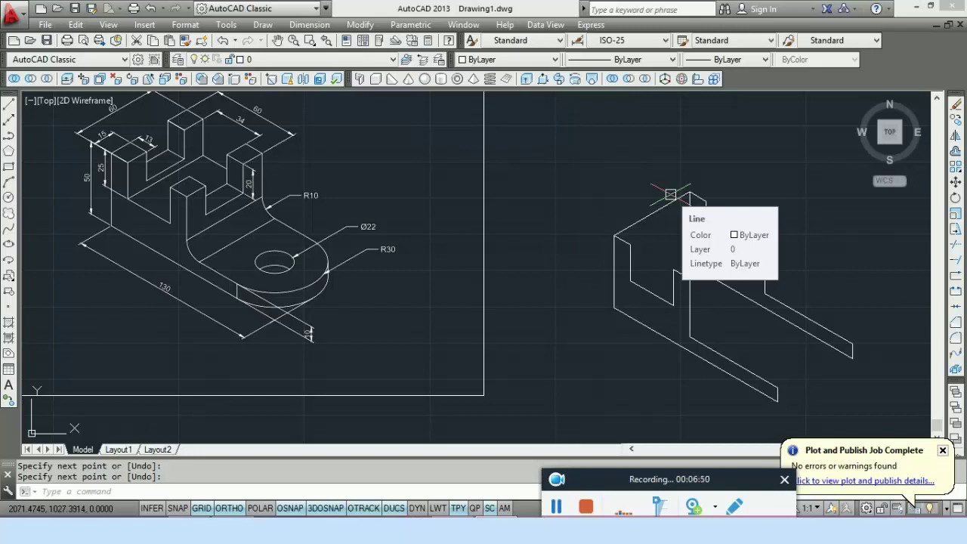
{"action": "key", "text": "Return"}
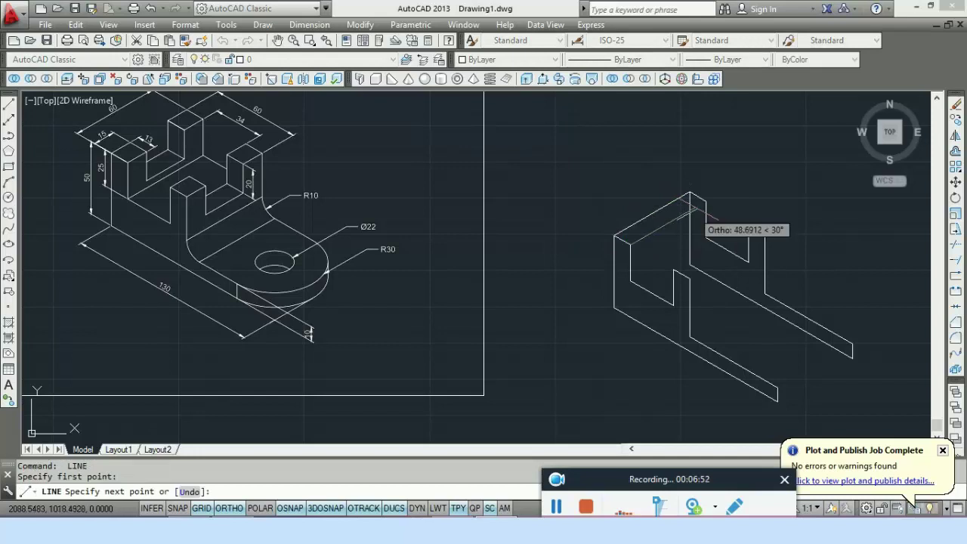
{"action": "left_click", "coordinate": [706, 202]}
{"action": "left_click", "coordinate": [630, 245]}
{"action": "key", "text": "Return"}
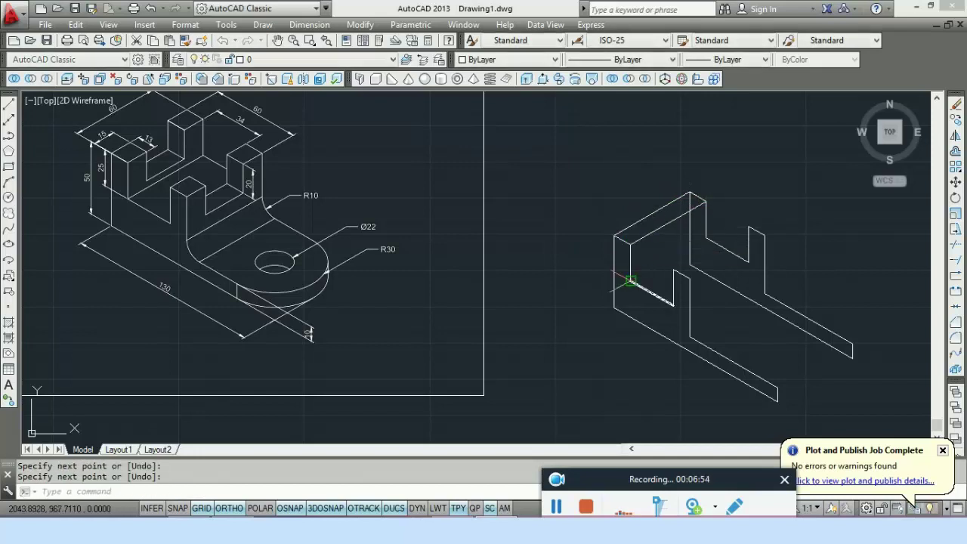
Connect the two profiles with a line at the foot of the first pillar, where the slot floor begins
{"action": "key", "text": "Return"}
{"action": "left_click", "coordinate": [629, 282]}
{"action": "left_click", "coordinate": [705, 237]}
{"action": "key", "text": "Return"}
Connect the two profiles with lines between the inner and outer top corners of the second pillar
{"action": "key", "text": "Return"}
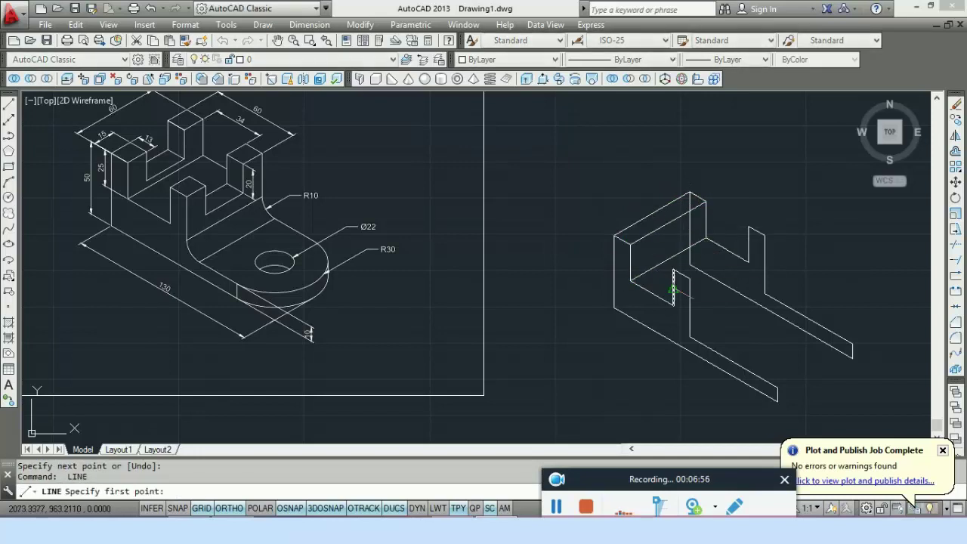
{"action": "left_click", "coordinate": [676, 270]}
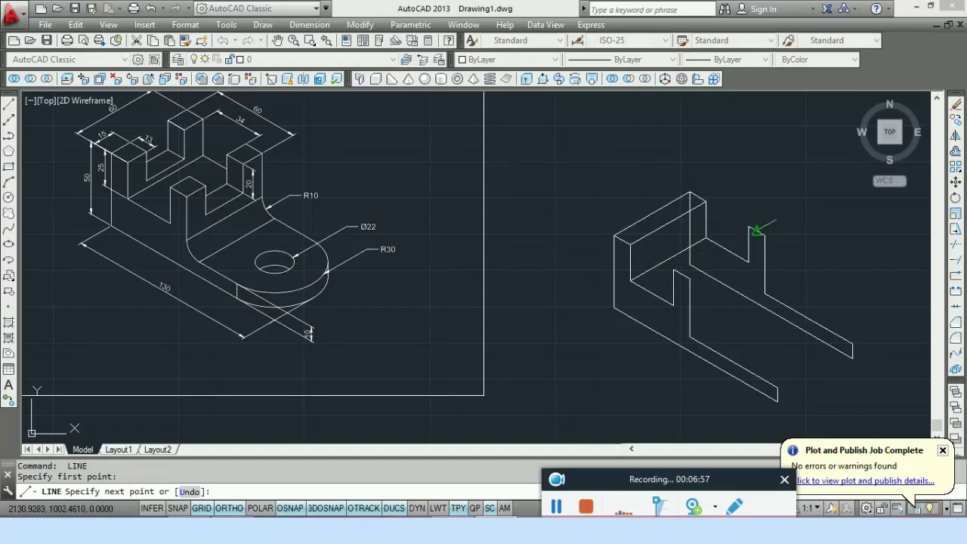
{"action": "left_click", "coordinate": [748, 226]}
{"action": "key", "text": "Return"}
{"action": "key", "text": "Return"}
{"action": "left_click", "coordinate": [689, 277]}
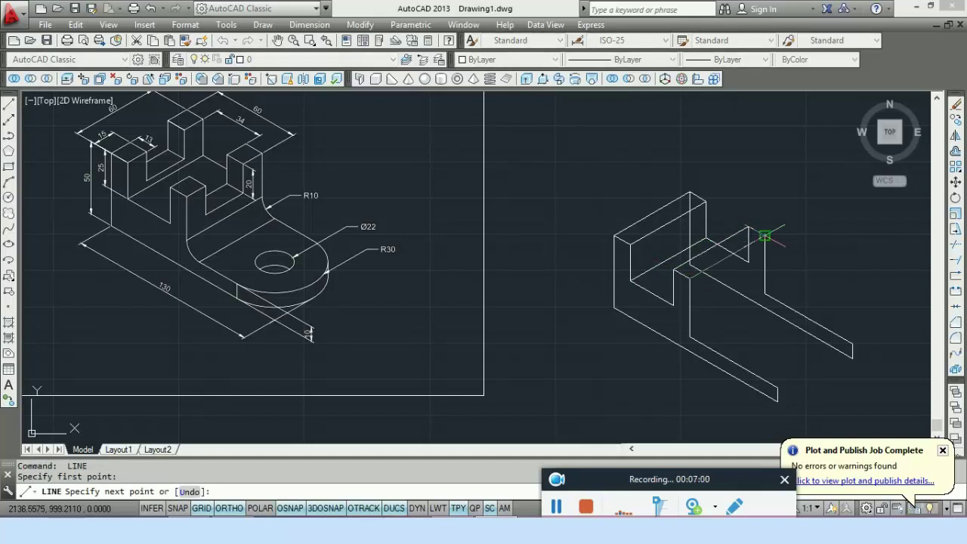
{"action": "left_click", "coordinate": [764, 236]}
{"action": "key", "text": "Return"}
Draw a line between the profiles at the foot of the second pillar, where it meets the base plate
{"action": "key", "text": "Return"}
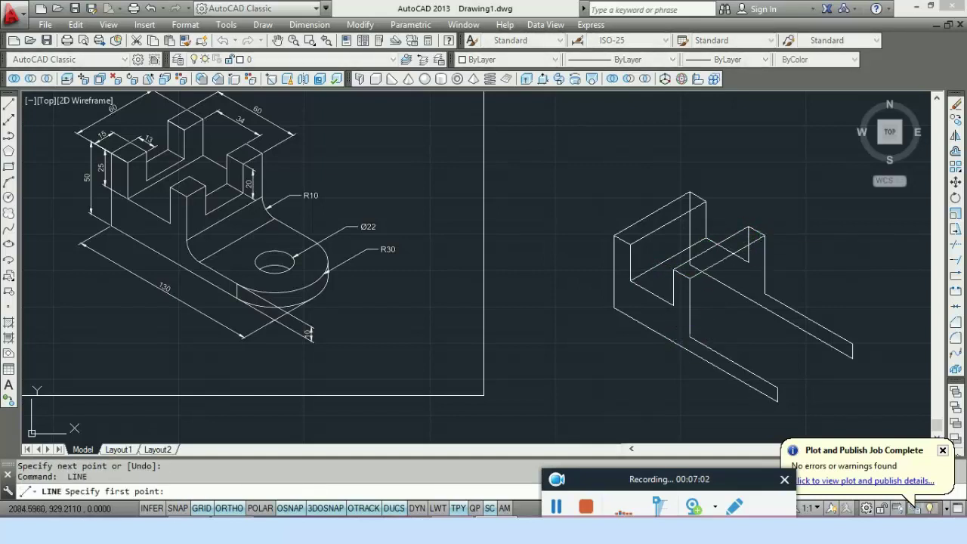
{"action": "left_click", "coordinate": [689, 336]}
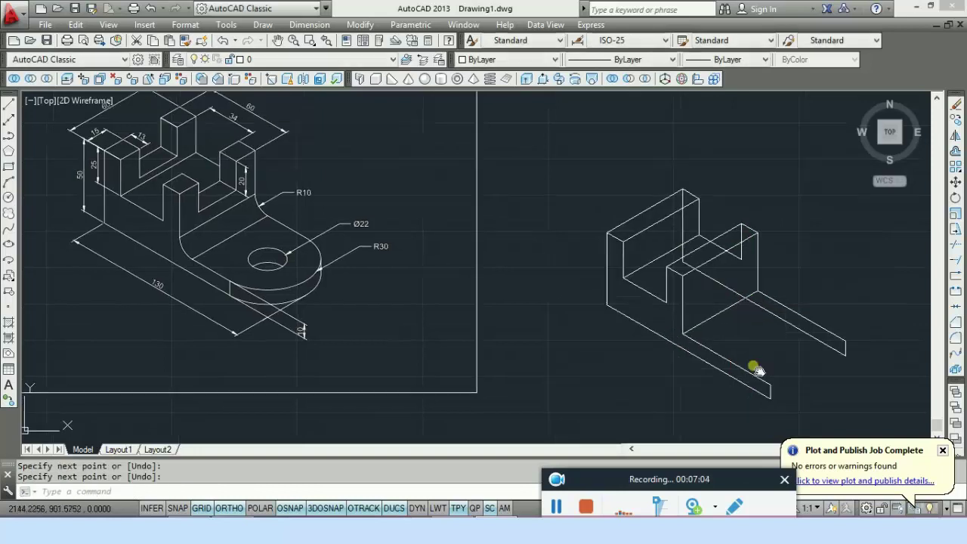
{"action": "middle_click_drag", "start_coordinate": [755, 367], "coordinate": [682, 328]}
{"action": "key", "text": "Return"}
Draw the upper and lower edges of the base plate's end face between the two profiles
{"action": "key", "text": "Return"}
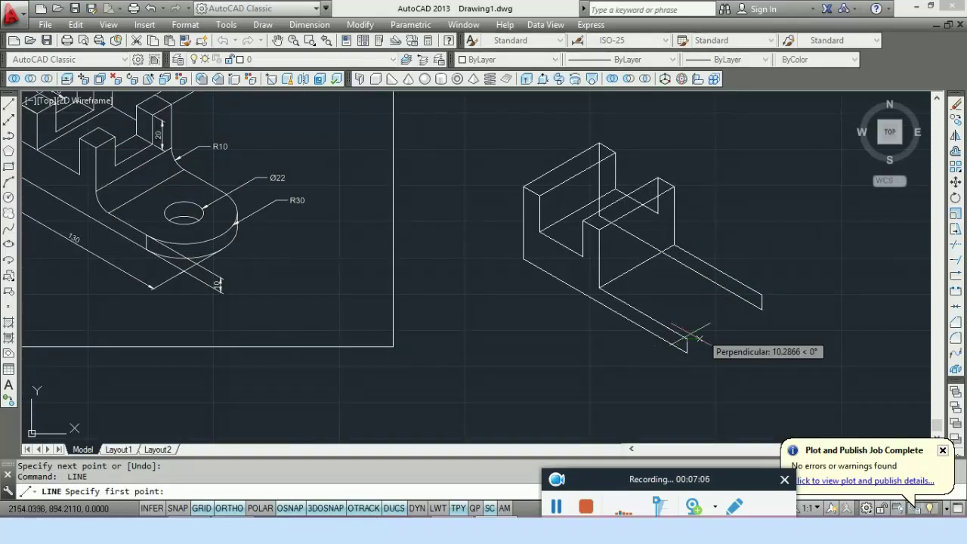
{"action": "left_click", "coordinate": [687, 337]}
{"action": "left_click", "coordinate": [761, 295]}
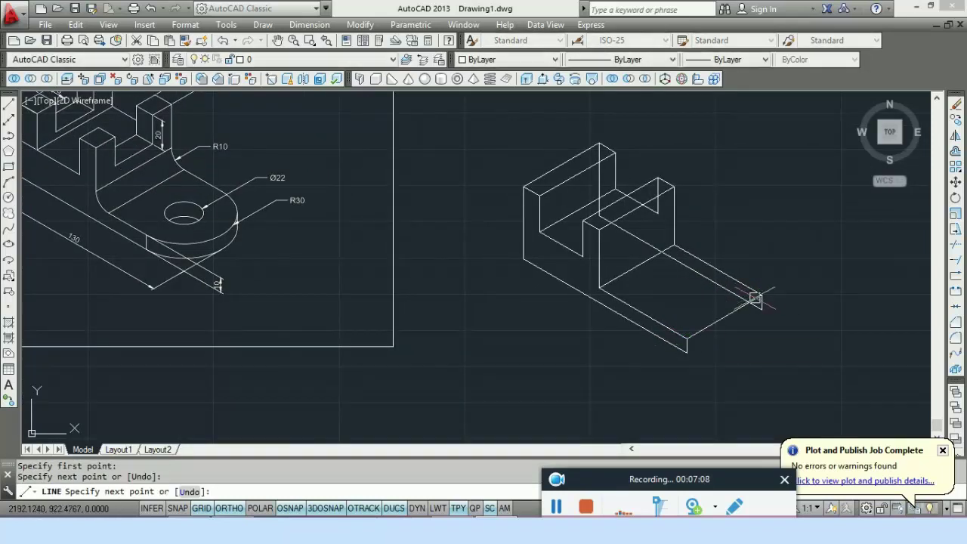
{"action": "key", "text": "Return"}
{"action": "key", "text": "Return"}
{"action": "left_click", "coordinate": [686, 351]}
{"action": "left_click", "coordinate": [761, 308]}
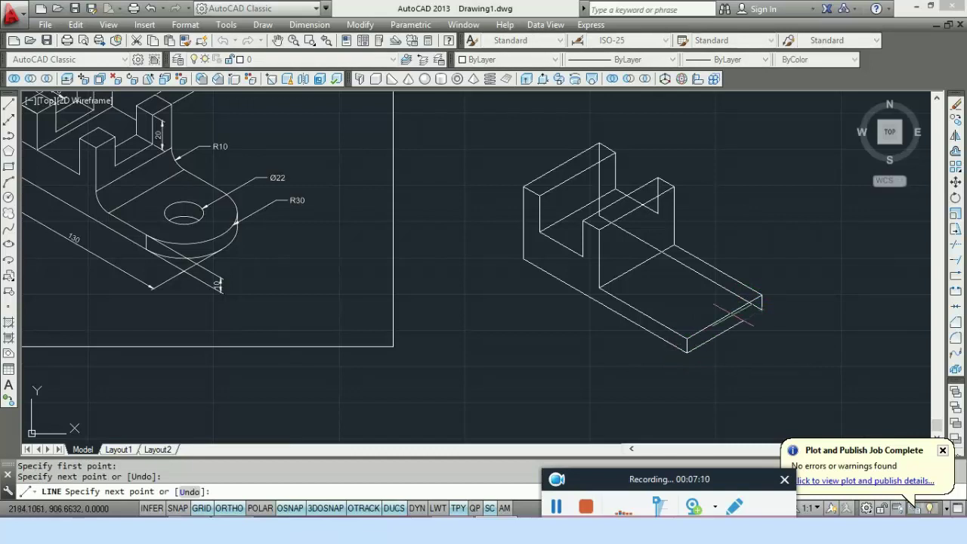
{"action": "key", "text": "Escape"}
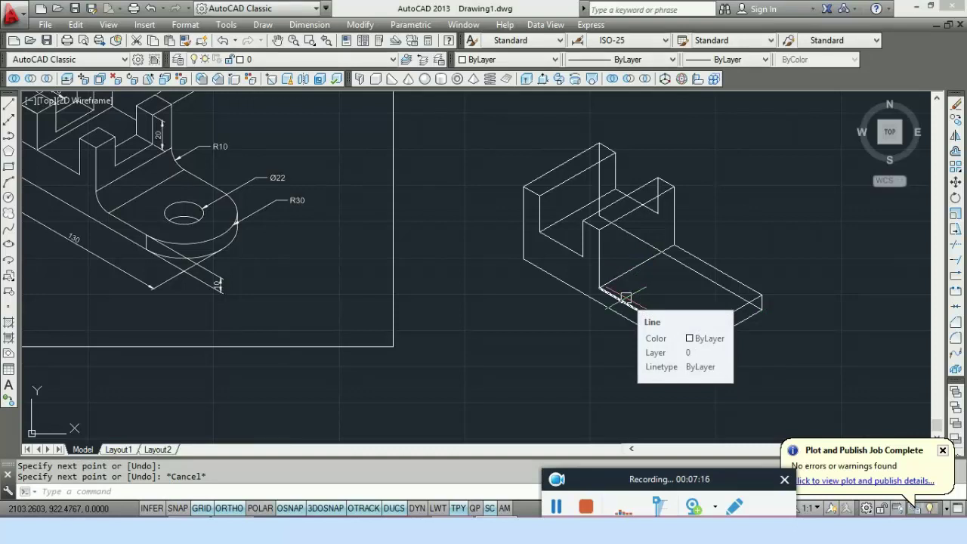
Erase the copied profile's hidden lines: its bottom edge, the first pillar's outer vertical and the second pillar's inner vertical
{"action": "left_click", "coordinate": [701, 277]}
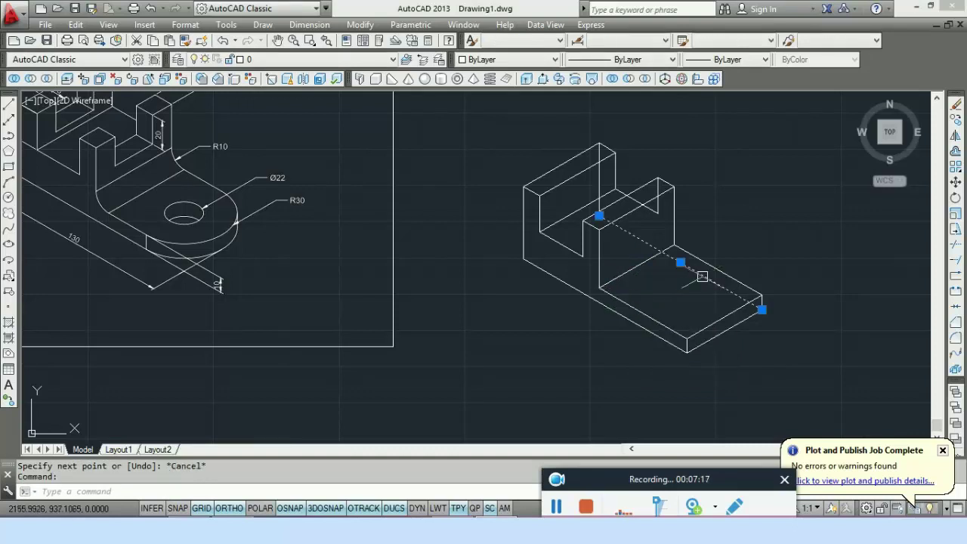
{"action": "left_click", "coordinate": [599, 192]}
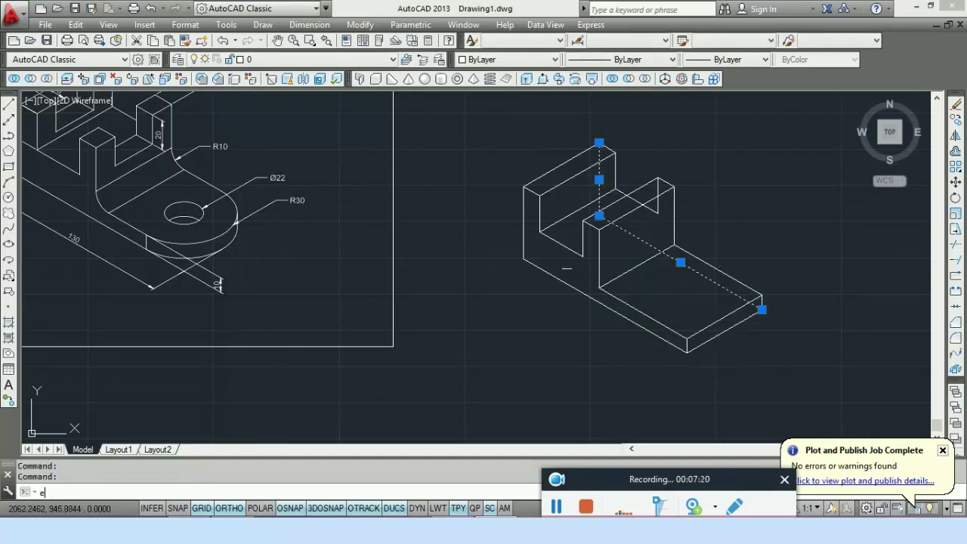
{"action": "key", "text": "Return"}
{"action": "scroll", "coordinate": [649, 208], "scroll_direction": "up", "scroll_amount": 3}
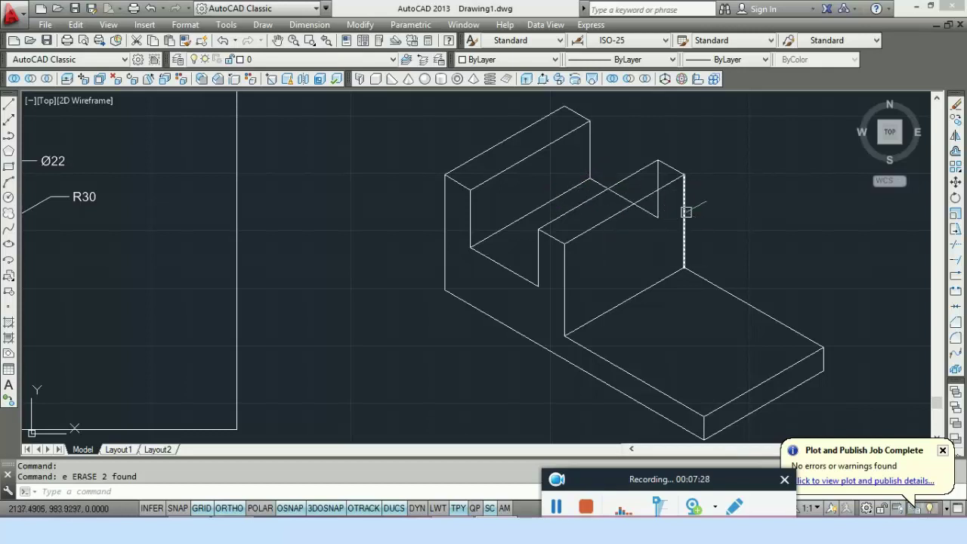
{"action": "left_click", "coordinate": [654, 181]}
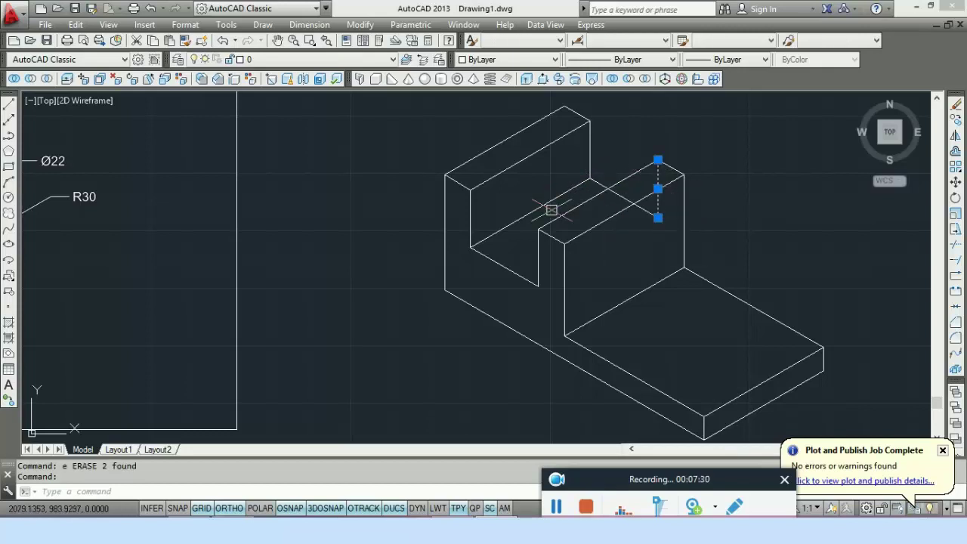
{"action": "key", "text": "Delete"}
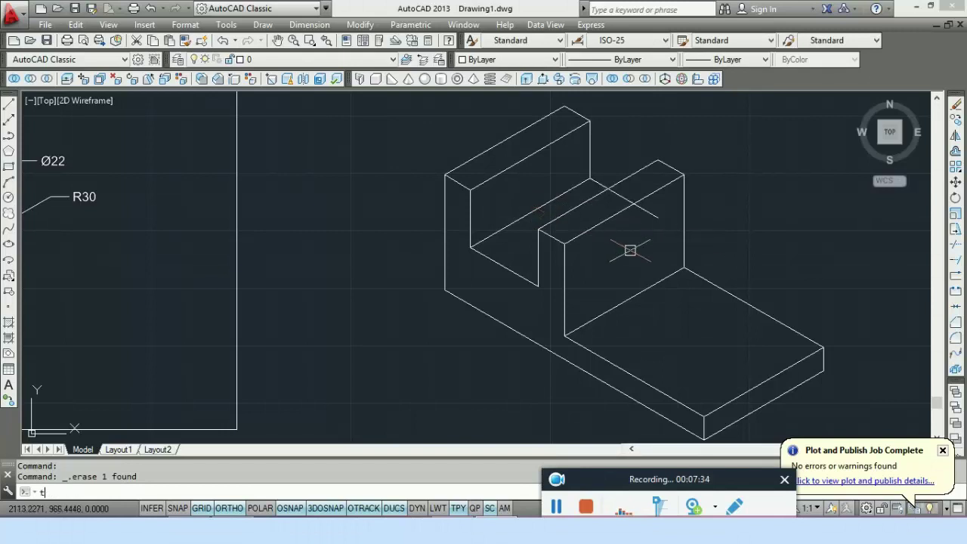
Trim the slot floor's far edge where it runs hidden behind the second pillar
{"action": "type", "text": "tr"}
{"action": "key", "text": "Return"}
{"action": "left_click", "coordinate": [657, 217]}
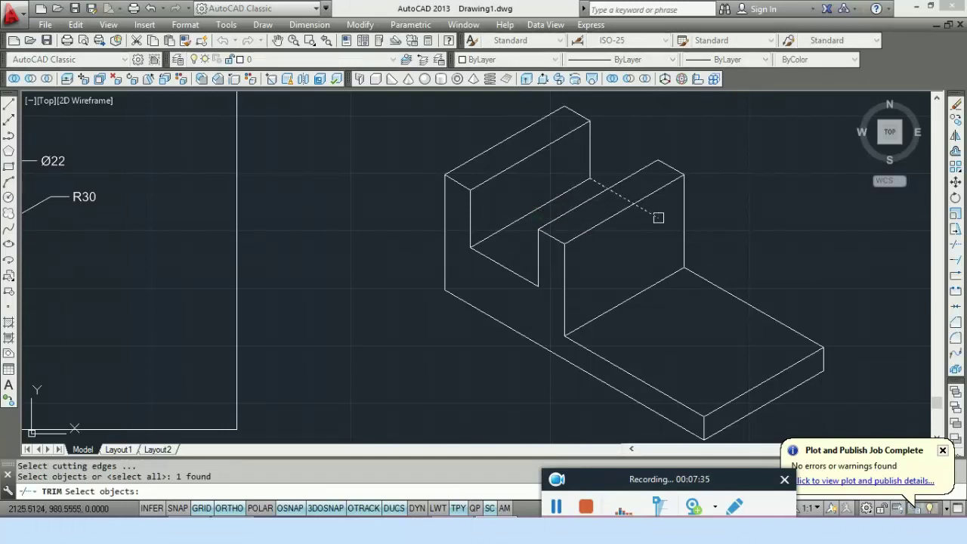
{"action": "key", "text": "Escape"}
{"action": "key", "text": "Return"}
{"action": "key", "text": "Return"}
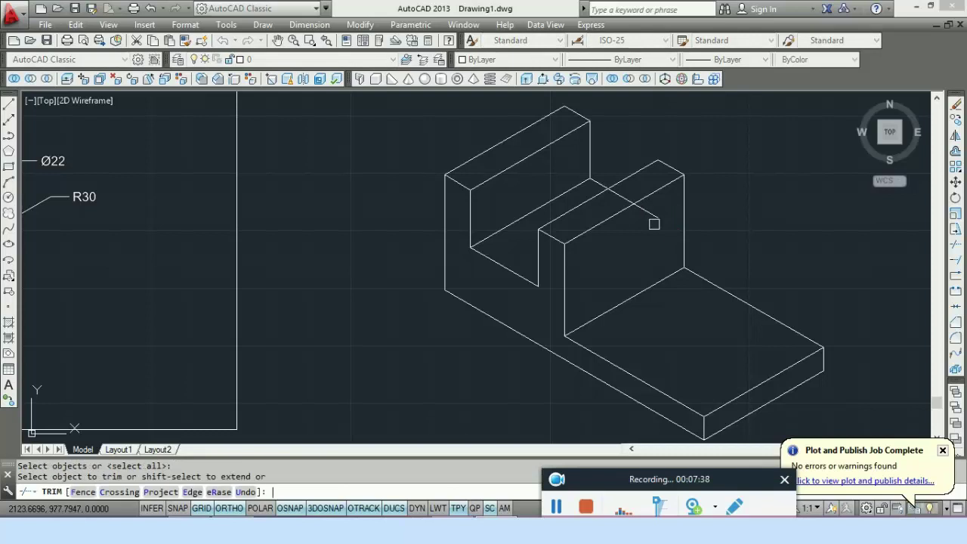
{"action": "left_click", "coordinate": [623, 198]}
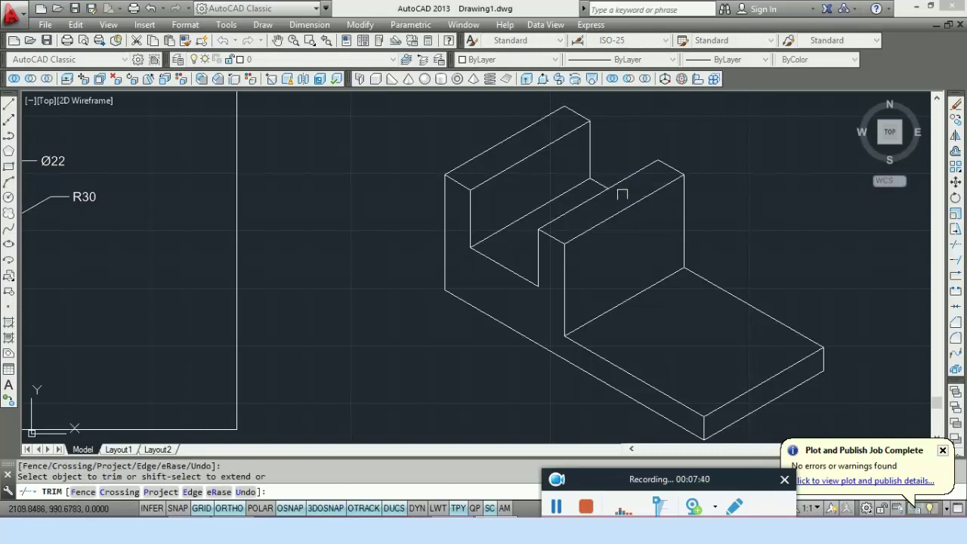
{"action": "key", "text": "Escape"}
Regenerate the drawing display to redraw the dimensioned reference bracket cleanly
{"action": "scroll", "coordinate": [671, 302], "scroll_direction": "down", "scroll_amount": 5}
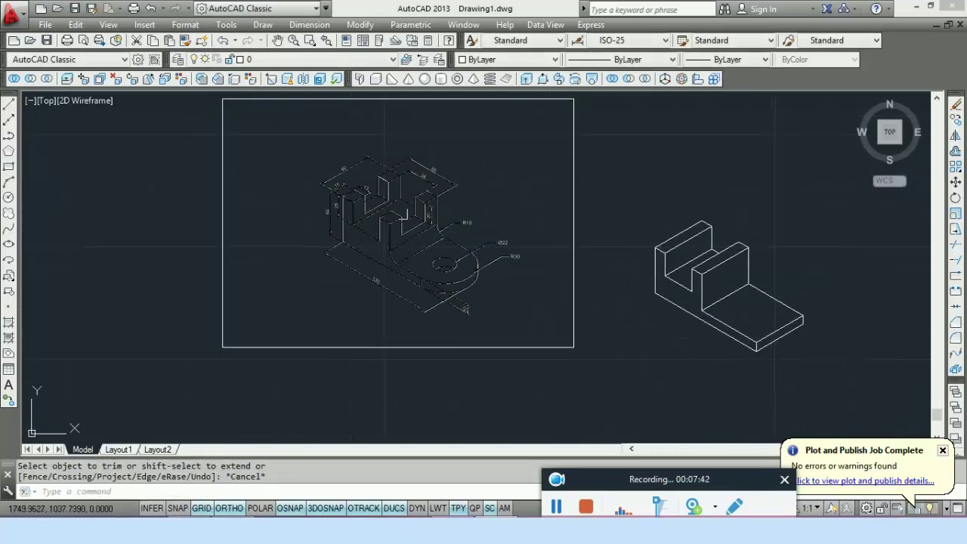
{"action": "scroll", "coordinate": [403, 215], "scroll_direction": "up", "scroll_amount": 5}
{"action": "scroll", "coordinate": [368, 220], "scroll_direction": "up", "scroll_amount": 2}
{"action": "scroll", "coordinate": [368, 220], "scroll_direction": "down", "scroll_amount": 2}
{"action": "scroll", "coordinate": [381, 223], "scroll_direction": "up", "scroll_amount": 2}
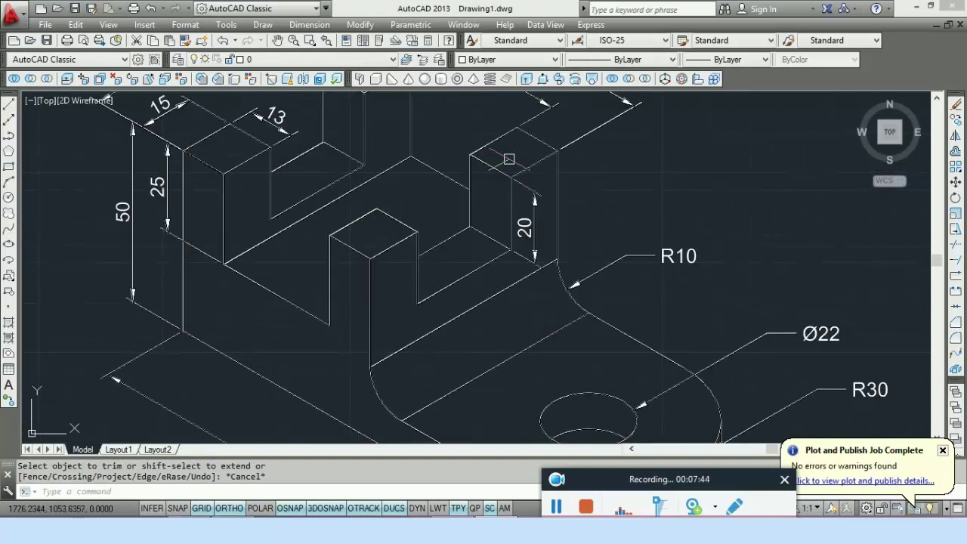
{"action": "scroll", "coordinate": [558, 181], "scroll_direction": "down", "scroll_amount": 2}
{"action": "scroll", "coordinate": [548, 181], "scroll_direction": "down", "scroll_amount": 2}
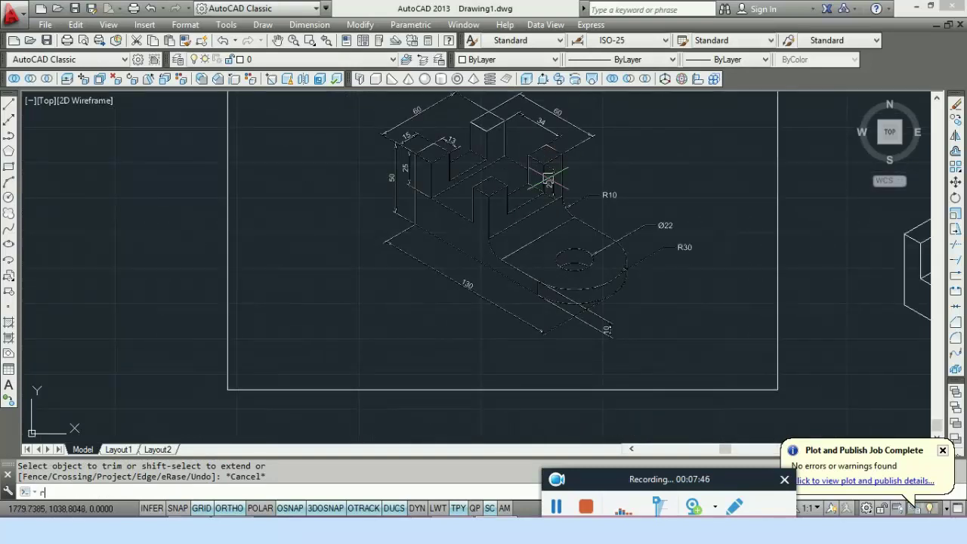
{"action": "type", "text": "e"}
{"action": "key", "text": "Return"}
Examine the notch and pillar dimensions on the reference bracket
{"action": "scroll", "coordinate": [551, 177], "scroll_direction": "up", "scroll_amount": 4}
{"action": "scroll", "coordinate": [556, 176], "scroll_direction": "down", "scroll_amount": 3}
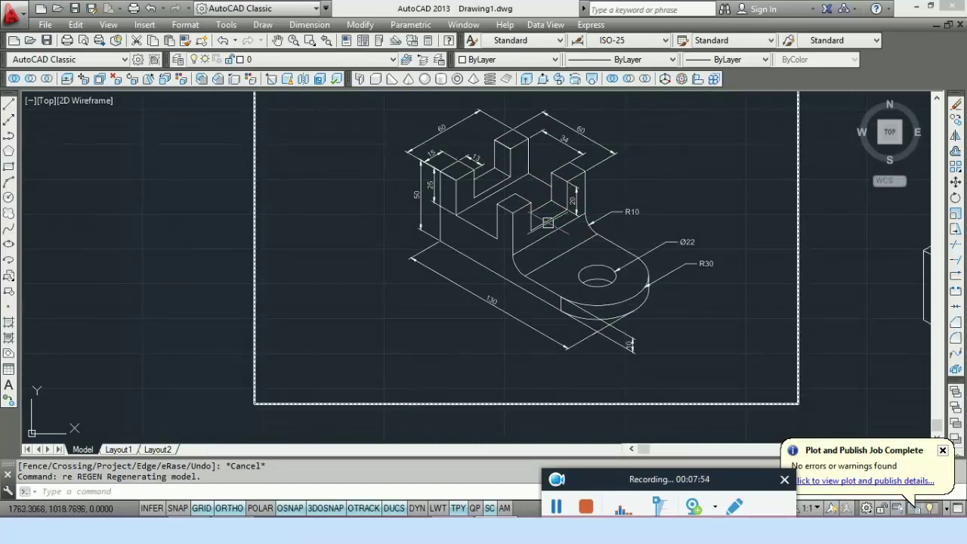
{"action": "scroll", "coordinate": [571, 206], "scroll_direction": "up", "scroll_amount": 4}
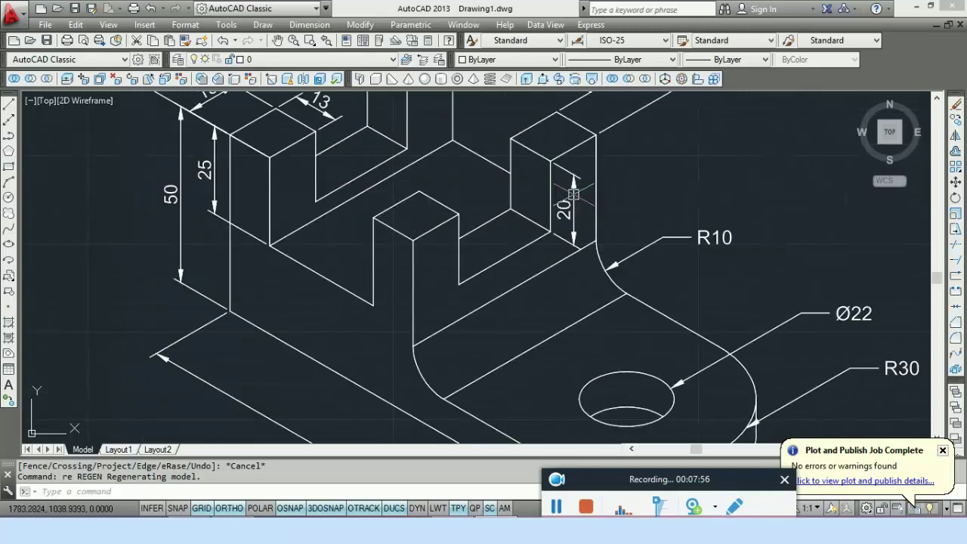
{"action": "scroll", "coordinate": [571, 206], "scroll_direction": "down", "scroll_amount": 3}
{"action": "scroll", "coordinate": [565, 234], "scroll_direction": "up", "scroll_amount": 2}
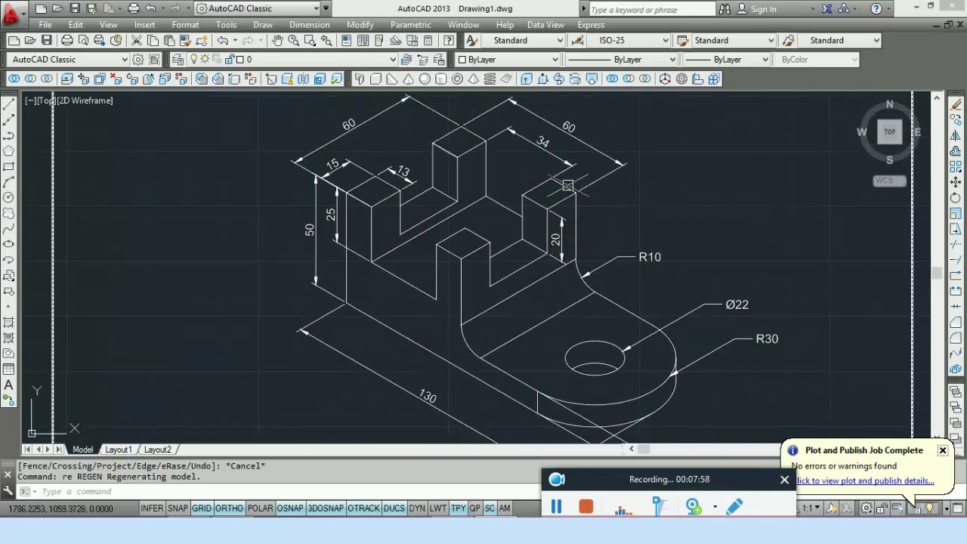
{"action": "mouse_move", "coordinate": [567, 185]}
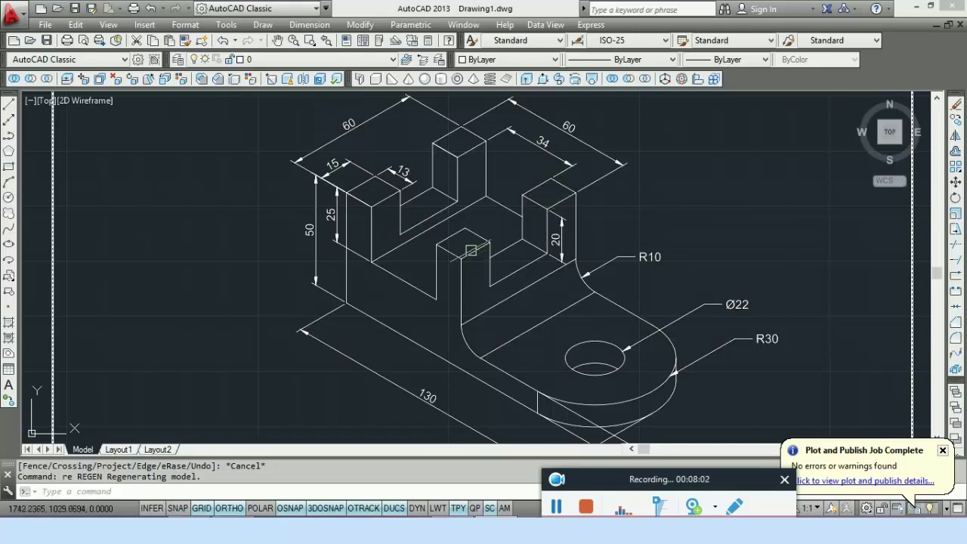
{"action": "mouse_move", "coordinate": [488, 235]}
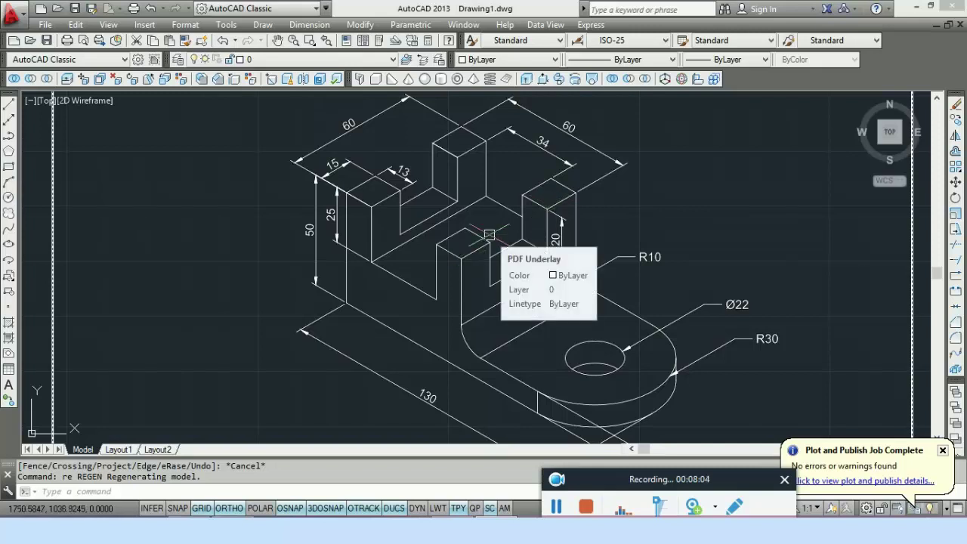
Copy the short near top edge of the second pillar 15 units inward along the pillar's length
{"action": "scroll", "coordinate": [488, 235], "scroll_direction": "down", "scroll_amount": 4}
{"action": "middle_click_drag", "start_coordinate": [885, 299], "coordinate": [670, 278]}
{"action": "scroll", "coordinate": [670, 278], "scroll_direction": "up", "scroll_amount": 7}
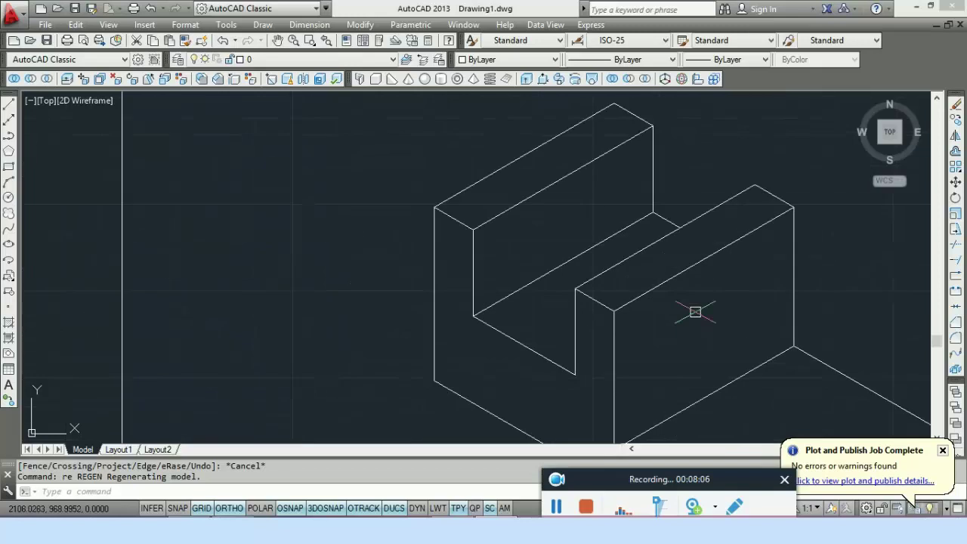
{"action": "type", "text": "co"}
{"action": "key", "text": "Return"}
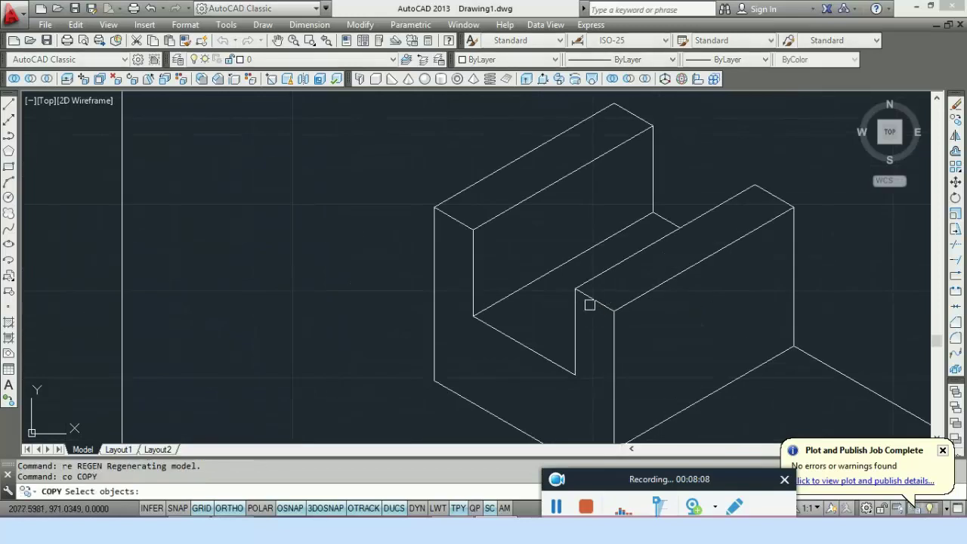
{"action": "left_click", "coordinate": [589, 304]}
{"action": "key", "text": "Return"}
{"action": "left_click", "coordinate": [613, 308]}
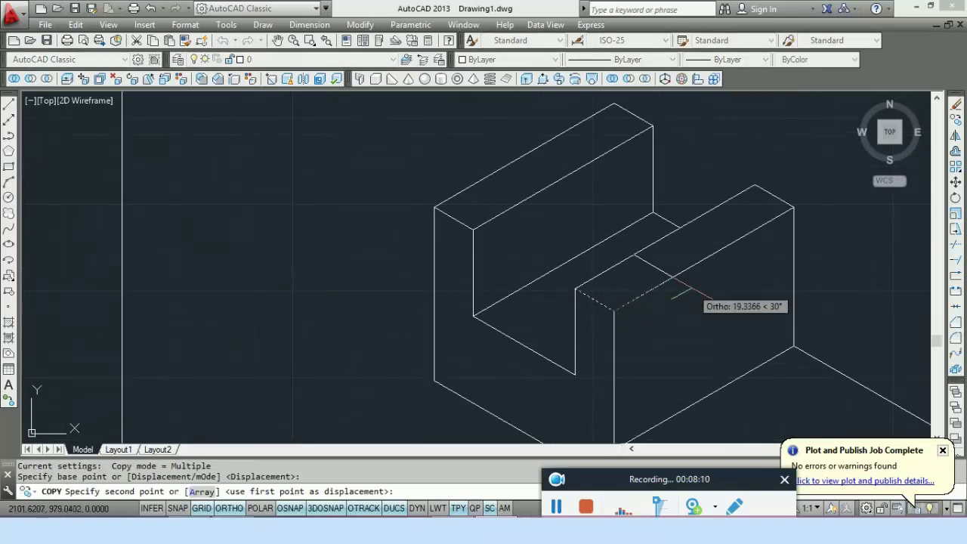
{"action": "key", "text": "Return"}
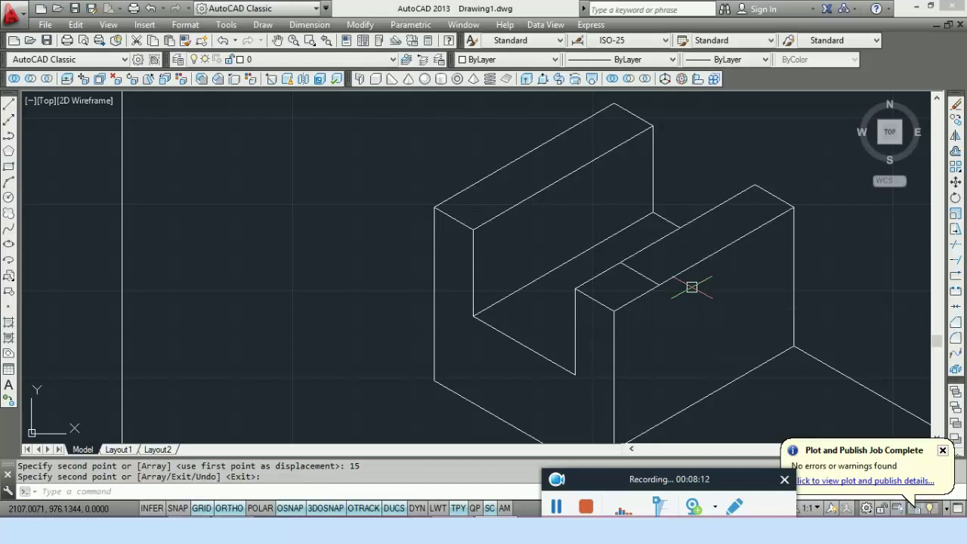
{"action": "key", "text": "Return"}
Copy the short far top edge of the second pillar 15 units back toward its near end
{"action": "key", "text": "Return"}
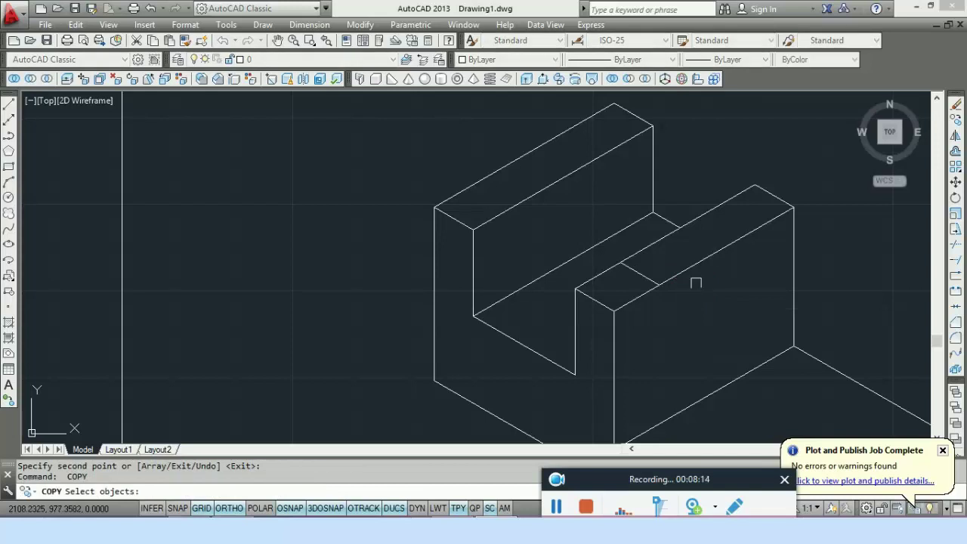
{"action": "left_click", "coordinate": [773, 193]}
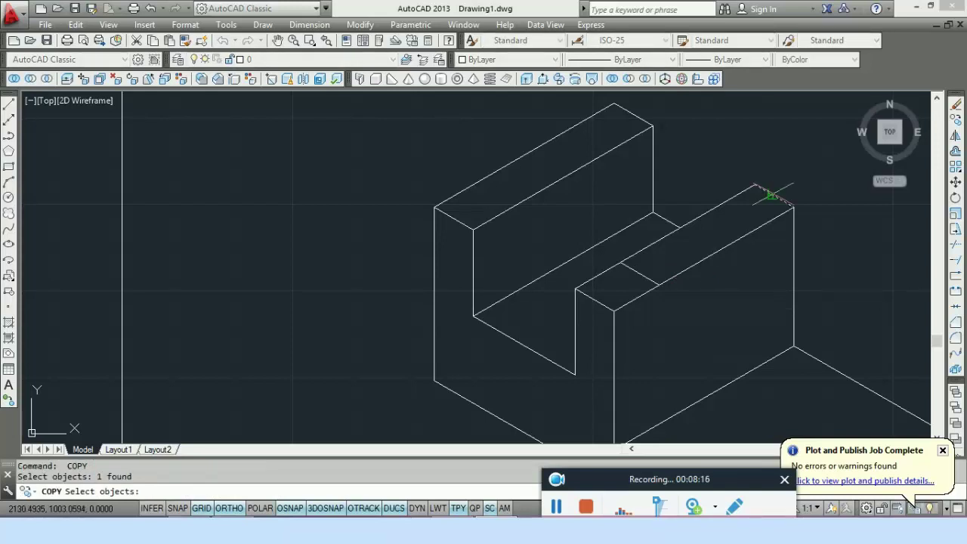
{"action": "key", "text": "Return"}
{"action": "left_click", "coordinate": [793, 207]}
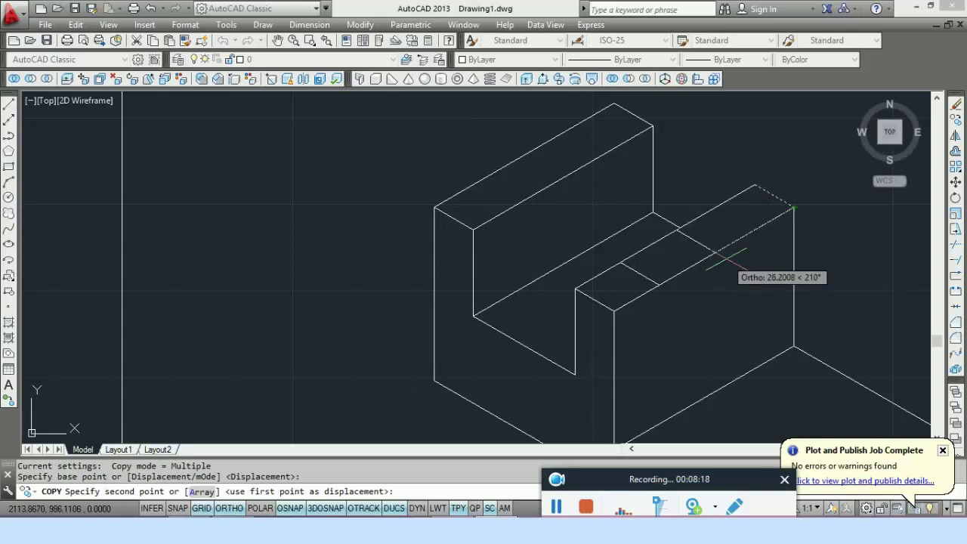
{"action": "type", "text": "15"}
{"action": "key", "text": "Return"}
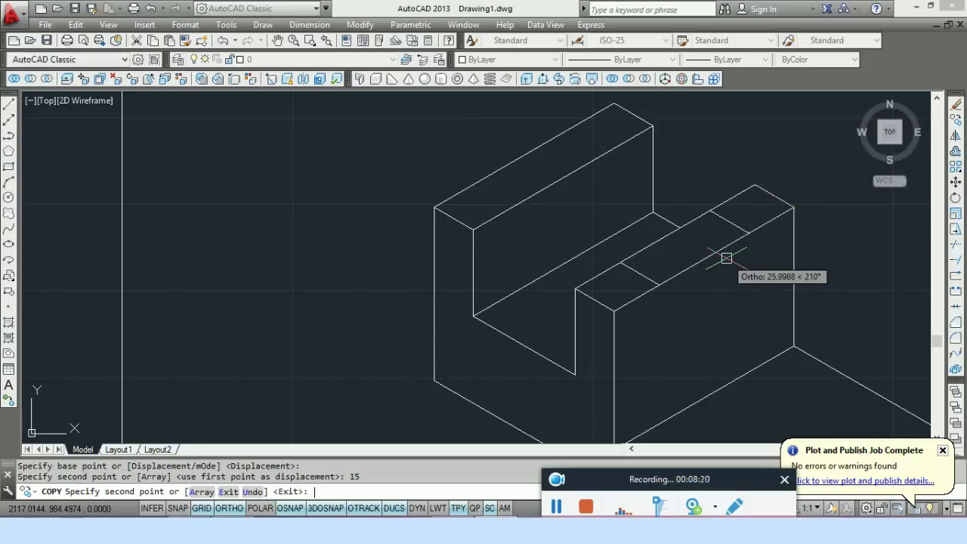
{"action": "key", "text": "Escape"}
{"action": "left_click", "coordinate": [646, 275]}
{"action": "left_click", "coordinate": [716, 234]}
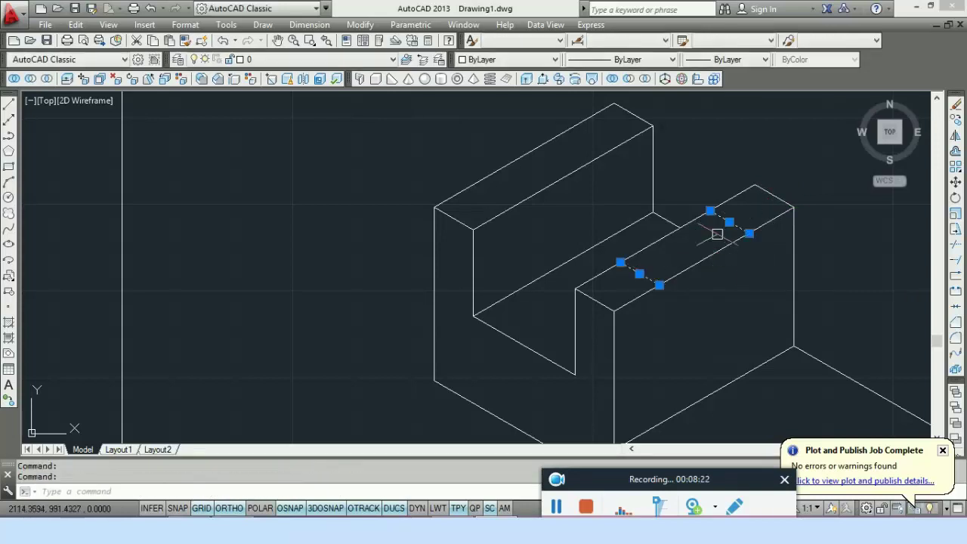
{"action": "key", "text": "Escape"}
Copy the two notch lines on the second pillar's top 20 units straight down, using the right isoplane
{"action": "scroll", "coordinate": [615, 269], "scroll_direction": "down", "scroll_amount": 3}
{"action": "middle_click_drag", "start_coordinate": [500, 270], "coordinate": [679, 280]}
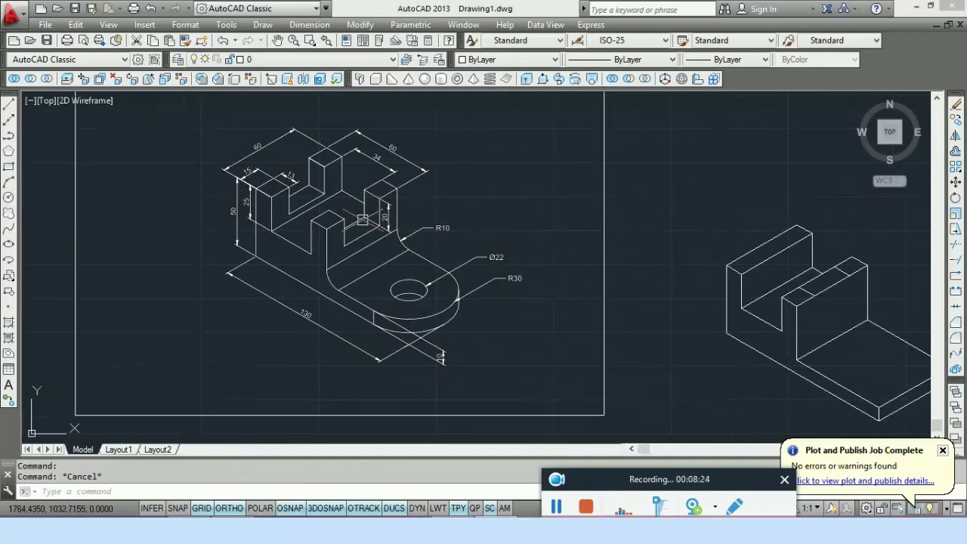
{"action": "scroll", "coordinate": [412, 196], "scroll_direction": "up", "scroll_amount": 4}
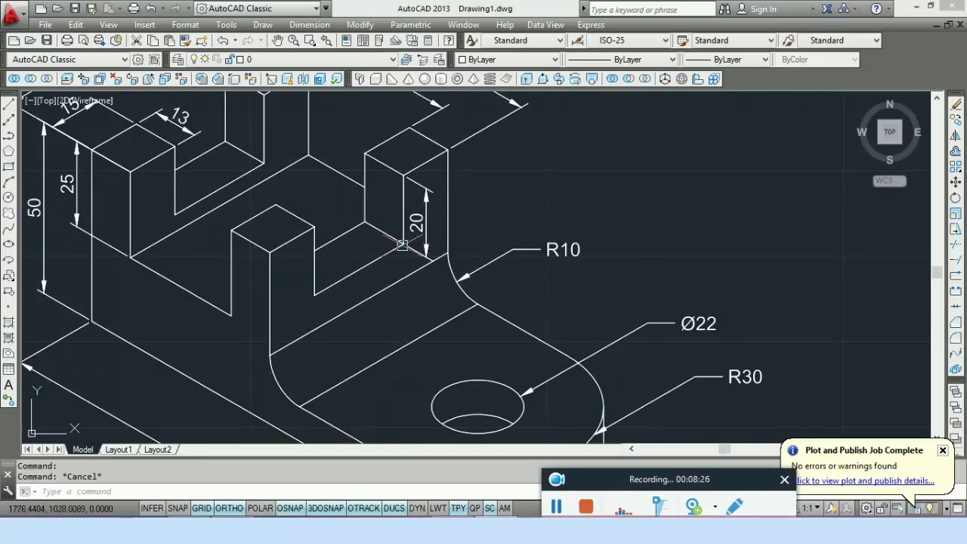
{"action": "scroll", "coordinate": [402, 245], "scroll_direction": "down", "scroll_amount": 4}
{"action": "middle_click_drag", "start_coordinate": [582, 295], "coordinate": [378, 290]}
{"action": "scroll", "coordinate": [602, 275], "scroll_direction": "up", "scroll_amount": 4}
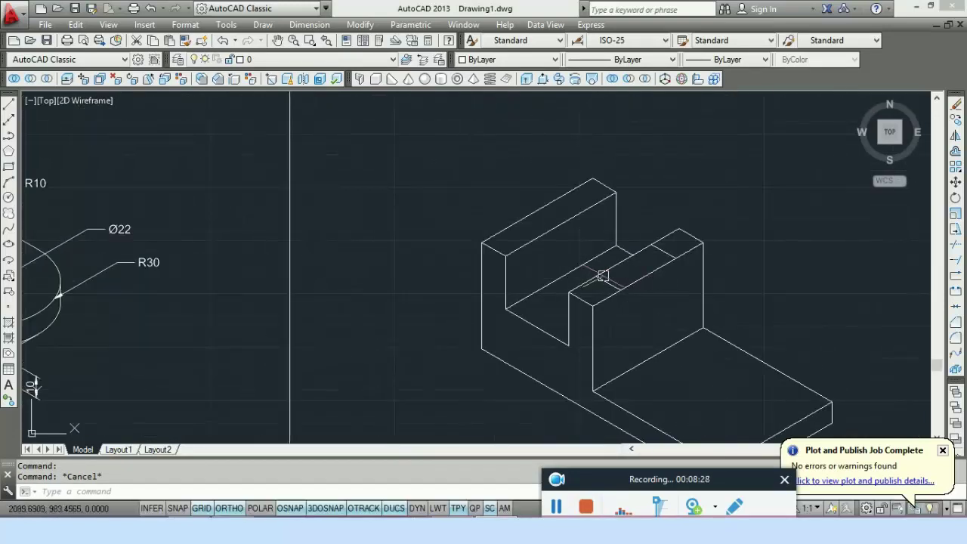
{"action": "left_click", "coordinate": [608, 283]}
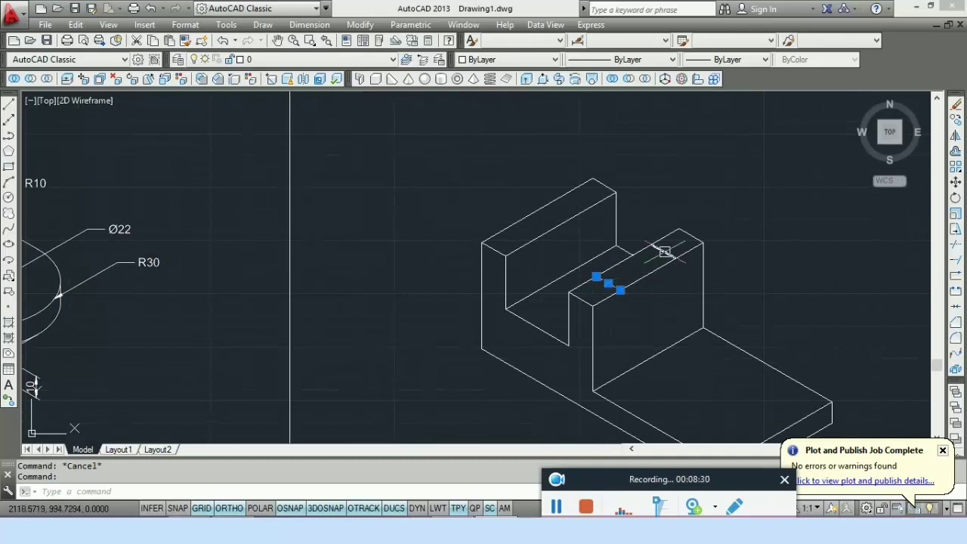
{"action": "left_click", "coordinate": [663, 251]}
{"action": "type", "text": "co"}
{"action": "key", "text": "Return"}
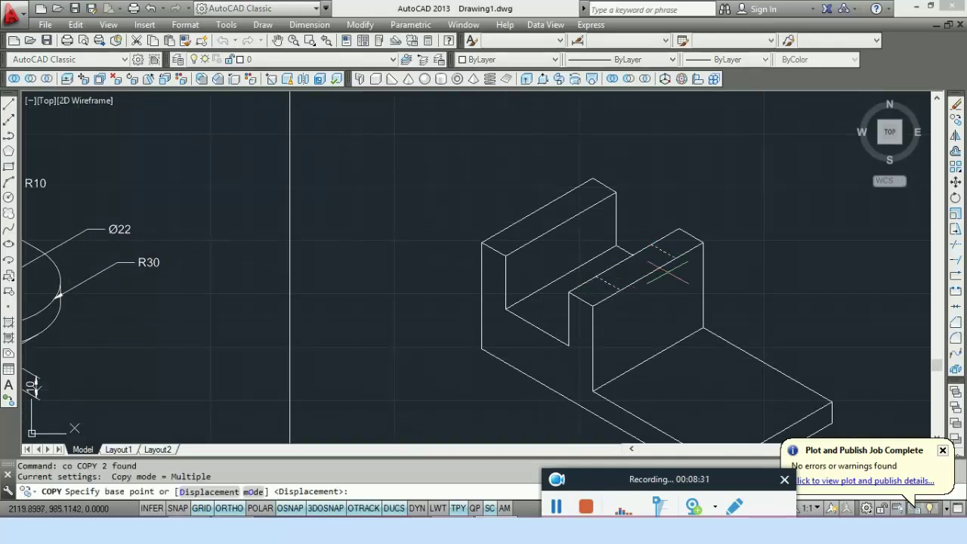
{"action": "left_click", "coordinate": [675, 259]}
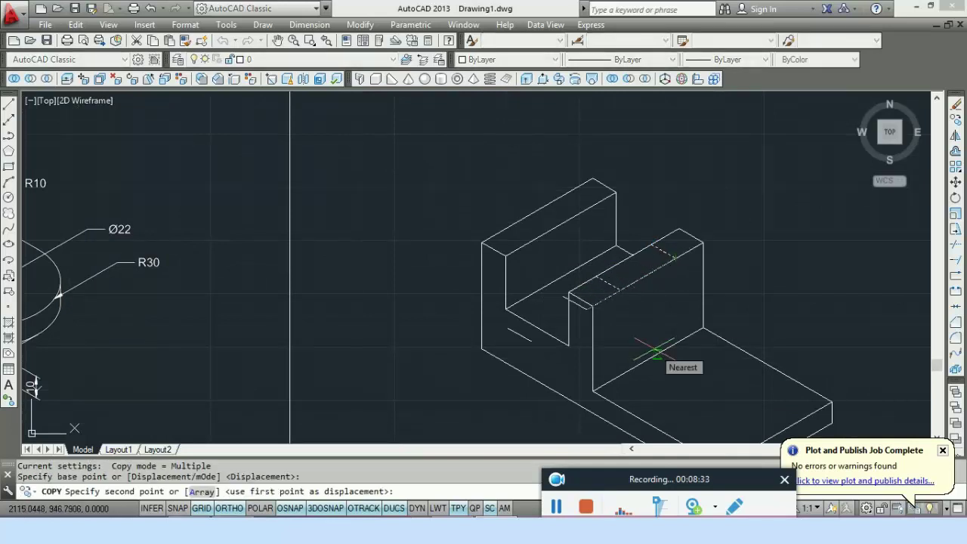
{"action": "key", "text": "F5"}
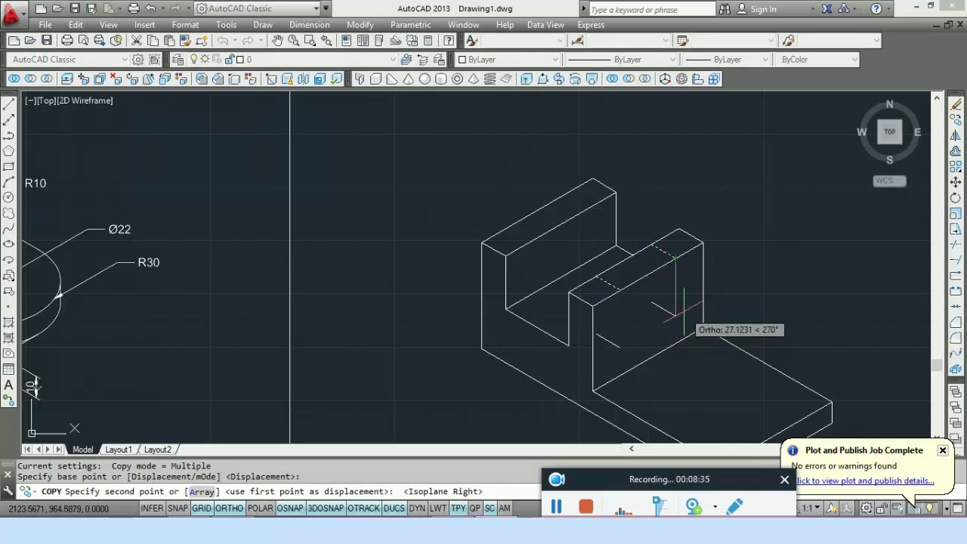
{"action": "type", "text": "20"}
{"action": "key", "text": "Return"}
{"action": "key", "text": "Escape"}
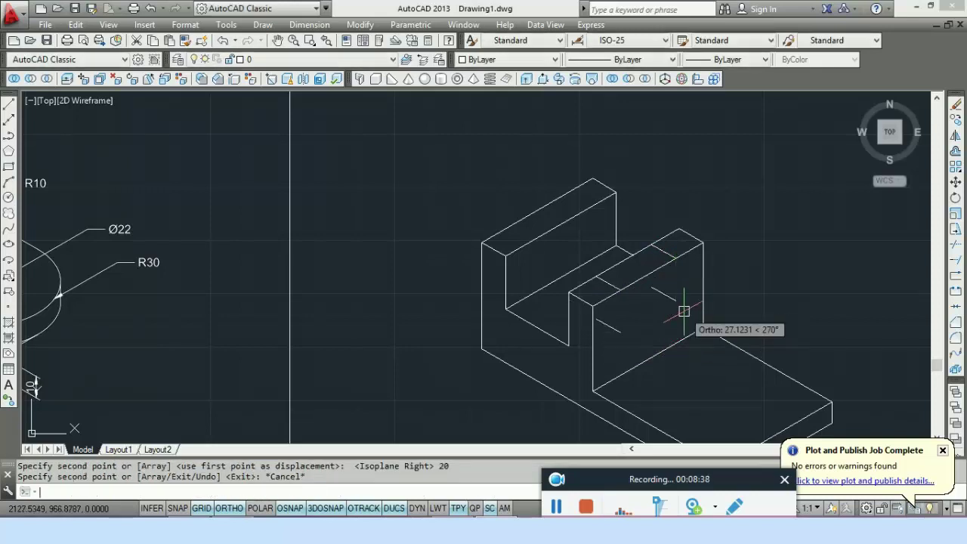
Draw the notch's near vertical edge on the second pillar's outer face, joining the lower and upper line ends
{"action": "scroll", "coordinate": [680, 313], "scroll_direction": "up", "scroll_amount": 5}
{"action": "type", "text": "l"}
{"action": "key", "text": "Return"}
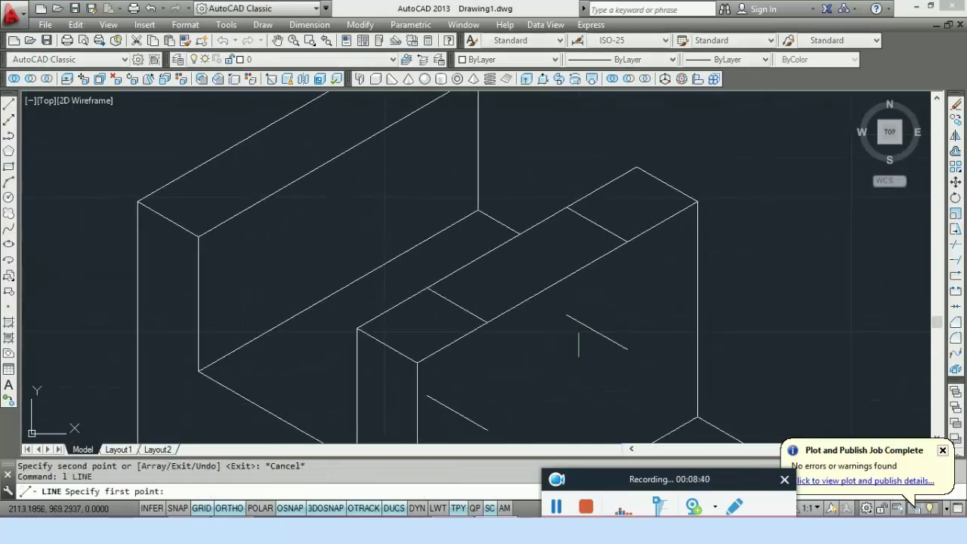
{"action": "middle_click_drag", "start_coordinate": [544, 389], "coordinate": [555, 321]}
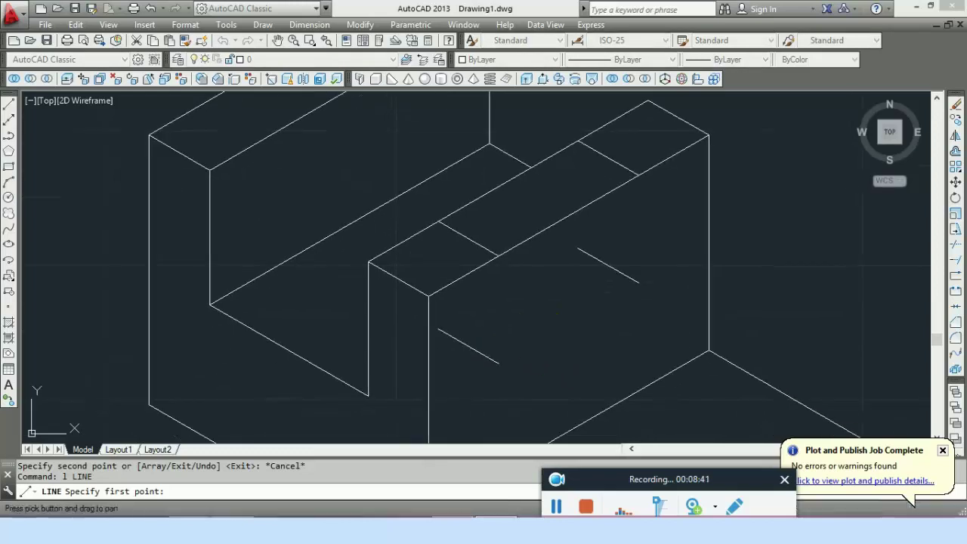
{"action": "left_click", "coordinate": [498, 364]}
{"action": "left_click", "coordinate": [498, 257]}
{"action": "key", "text": "Return"}
Draw the notch's bottom edge and far vertical edge on the second pillar's outer face
{"action": "key", "text": "Return"}
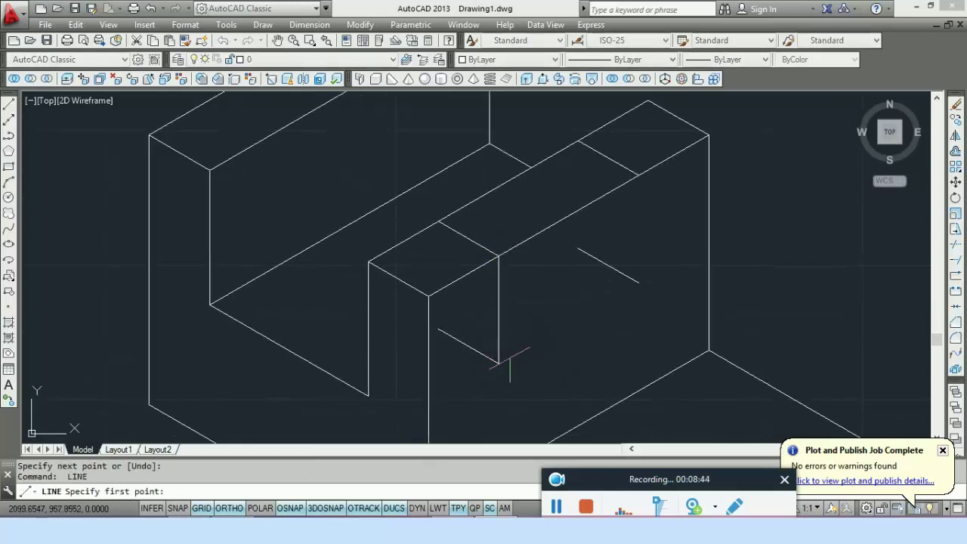
{"action": "left_click", "coordinate": [498, 363]}
{"action": "left_click", "coordinate": [639, 282]}
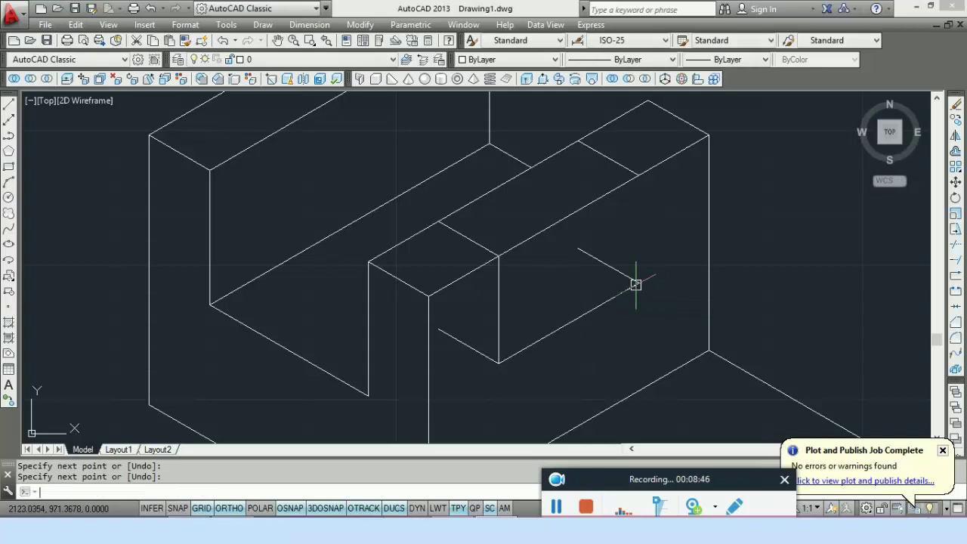
{"action": "key", "text": "Return"}
{"action": "key", "text": "Return"}
{"action": "left_click", "coordinate": [639, 283]}
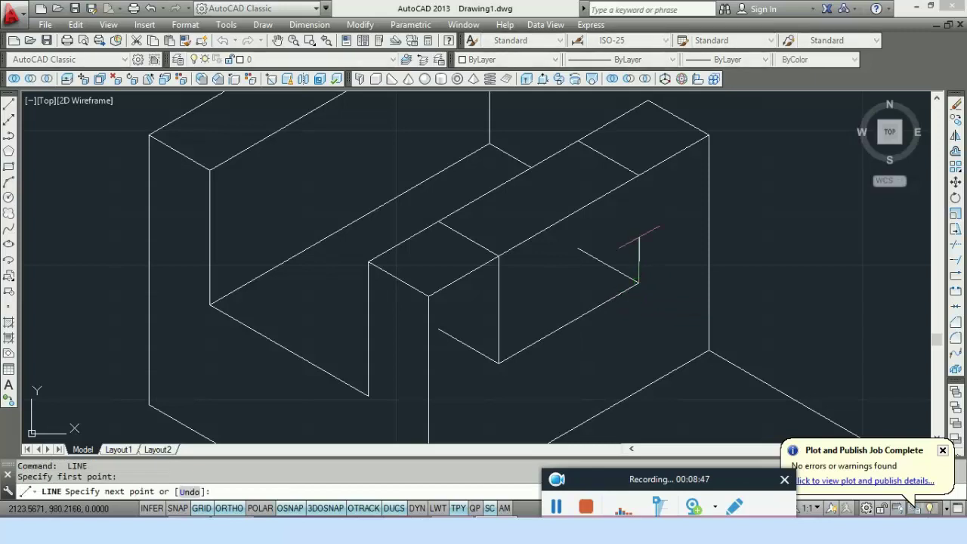
{"action": "left_click", "coordinate": [638, 176]}
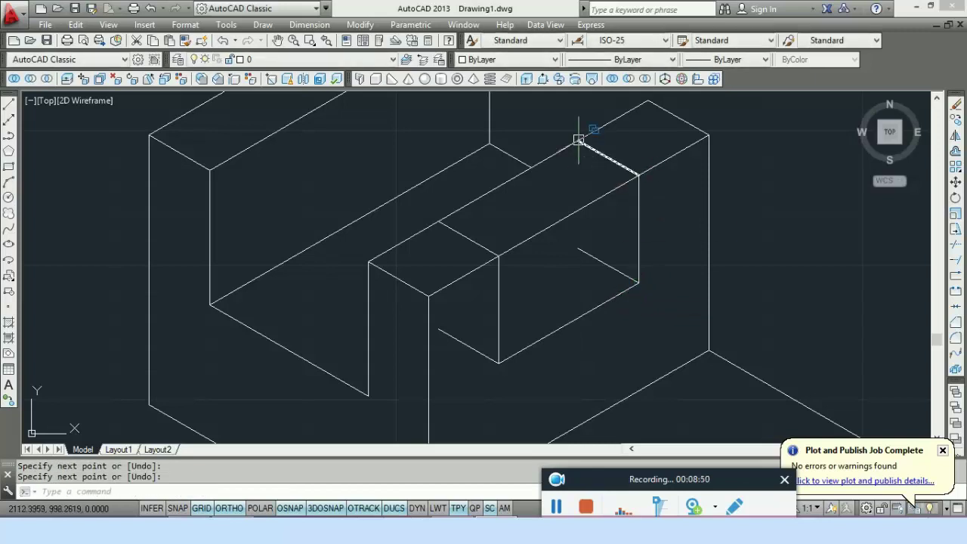
{"action": "key", "text": "Return"}
Draw the second pillar notch's inner far vertical edge and inner bottom edge, ending at the lower near line
{"action": "key", "text": "Return"}
{"action": "left_click", "coordinate": [578, 142]}
{"action": "left_click", "coordinate": [578, 248]}
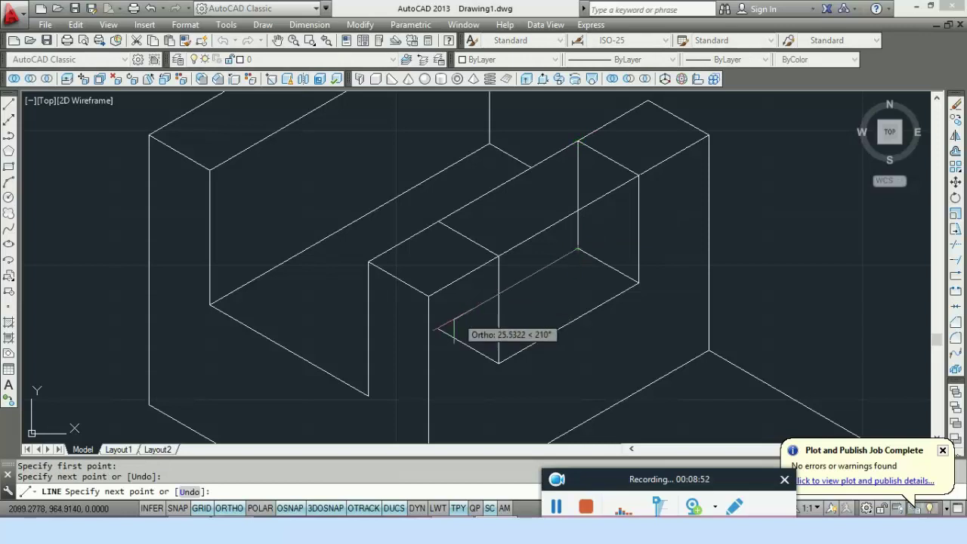
{"action": "left_click", "coordinate": [440, 328]}
{"action": "key", "text": "Escape"}
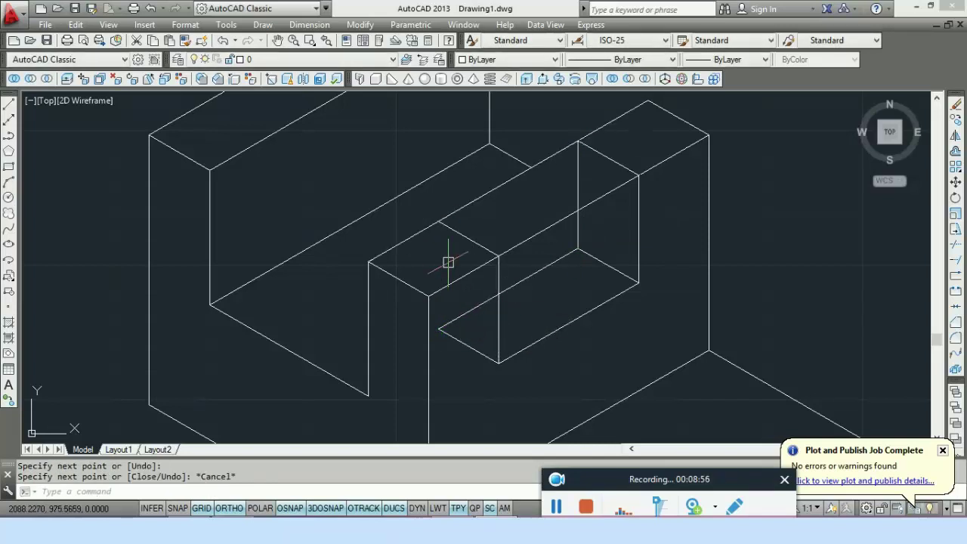
{"action": "key", "text": "Escape"}
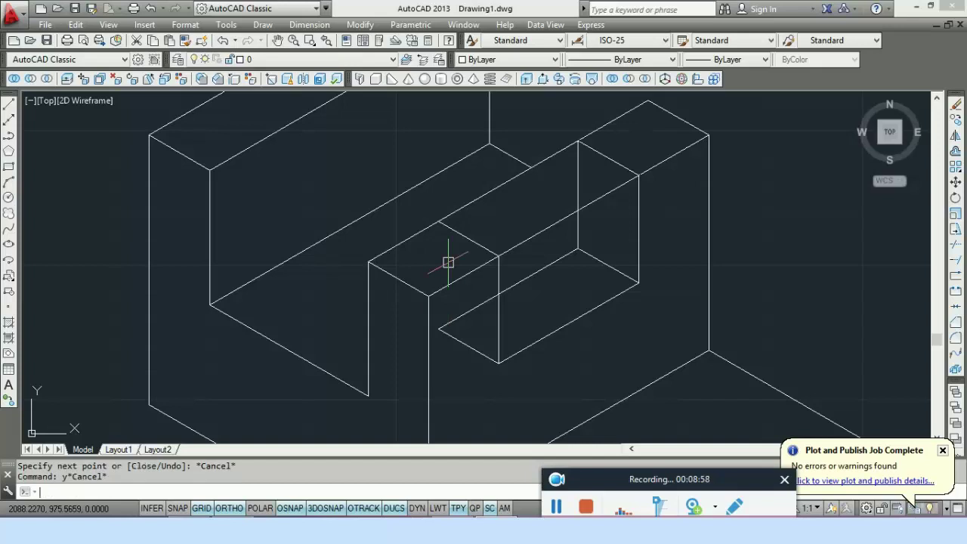
Trim both long top edges of the second pillar across the notch opening
{"action": "type", "text": "tr"}
{"action": "key", "text": "Return"}
{"action": "key", "text": "Return"}
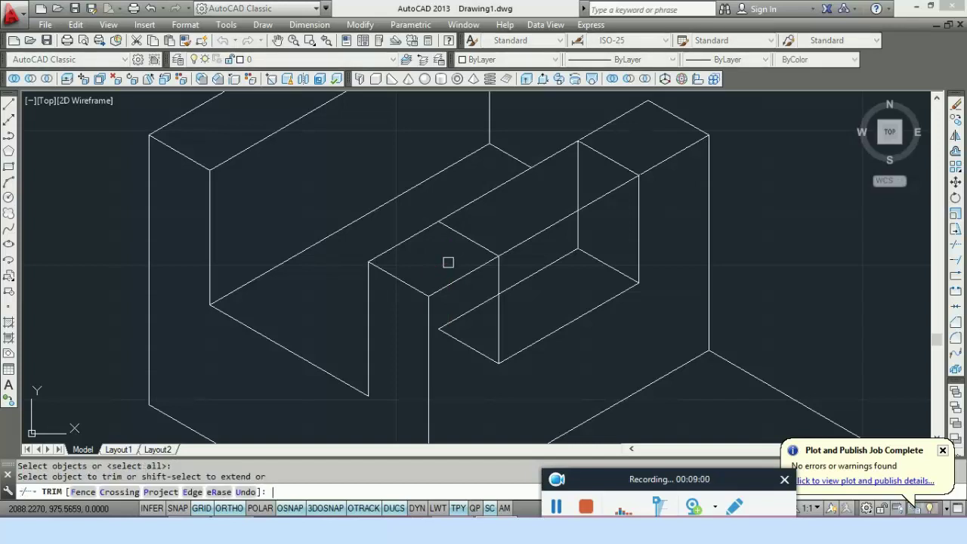
{"action": "left_click", "coordinate": [604, 194]}
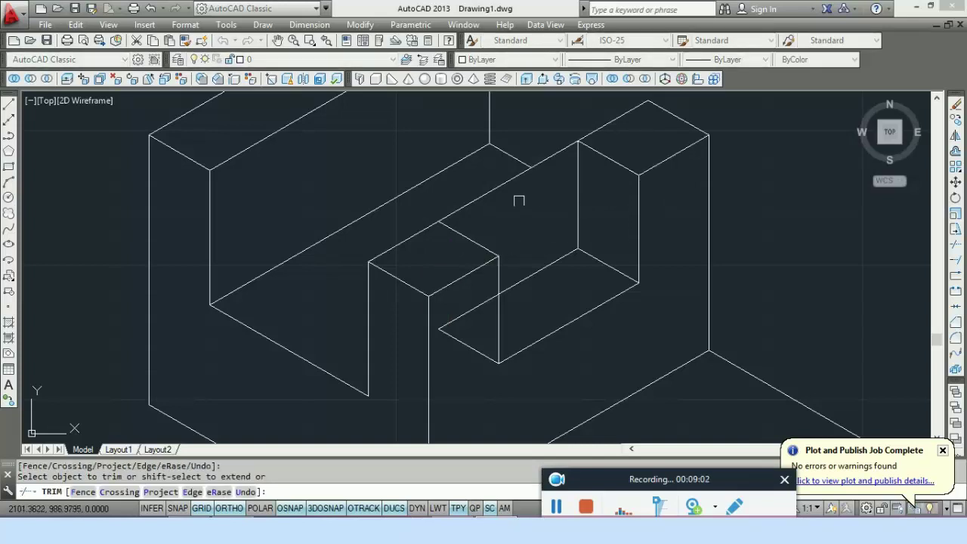
{"action": "left_click", "coordinate": [484, 195]}
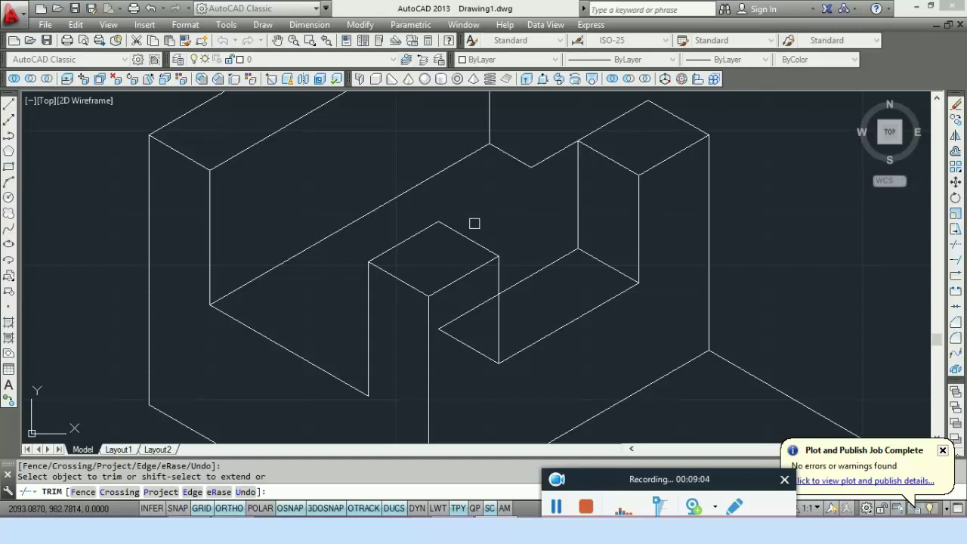
{"action": "left_click", "coordinate": [550, 156]}
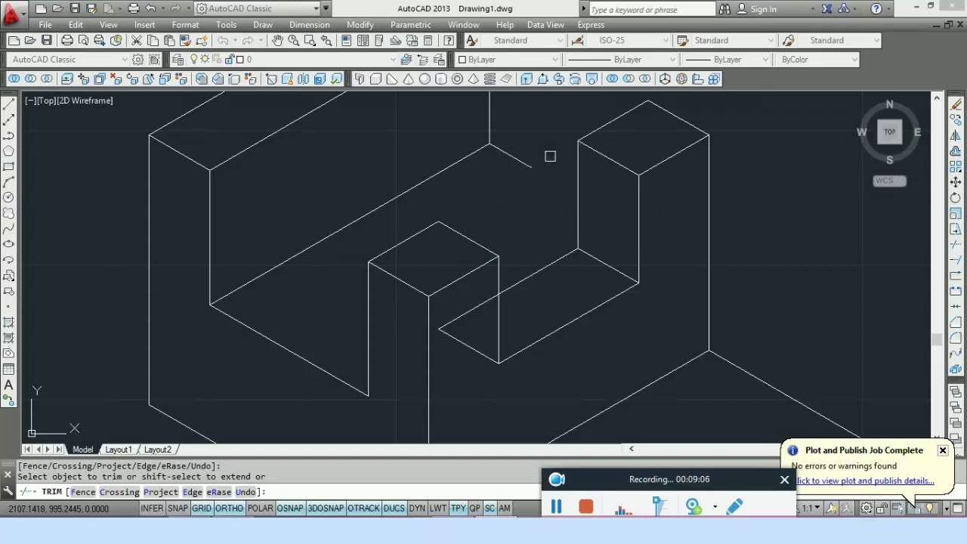
{"action": "key", "text": "Escape"}
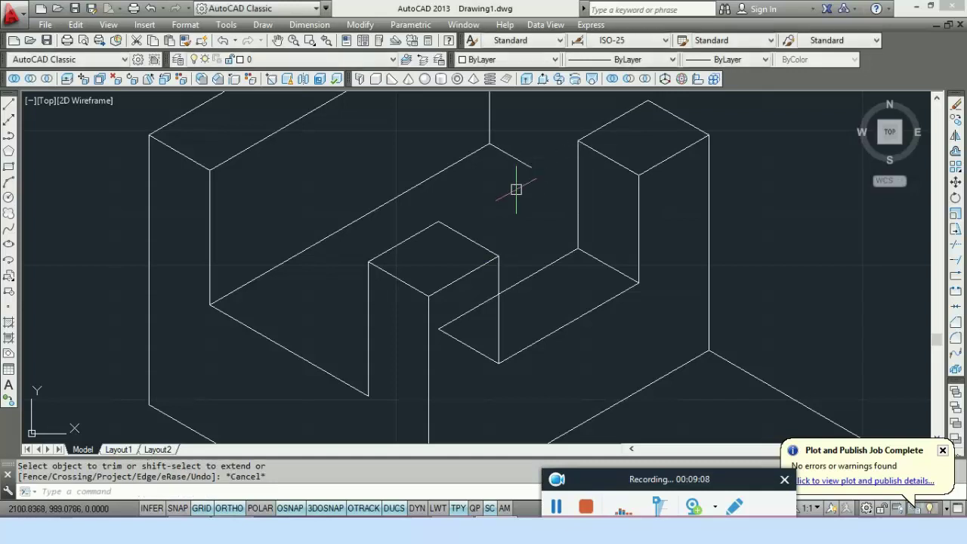
Extend the slot floor's short far edge to the notch's inner far vertical edge
{"action": "type", "text": "ex"}
{"action": "key", "text": "Return"}
{"action": "key", "text": "Return"}
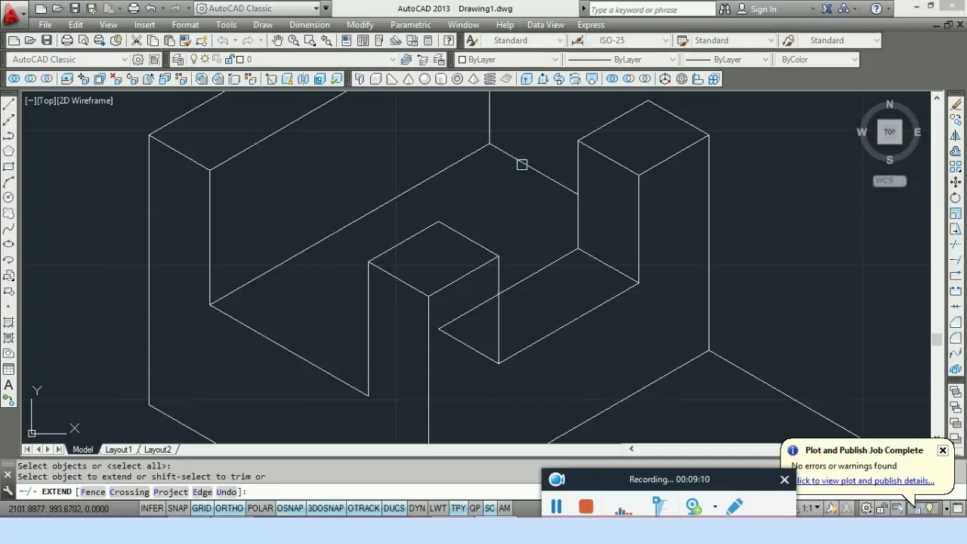
{"action": "key", "text": "Escape"}
Erase the hidden short near line at the bottom of the second pillar's notch
{"action": "scroll", "coordinate": [562, 189], "scroll_direction": "down", "scroll_amount": 2}
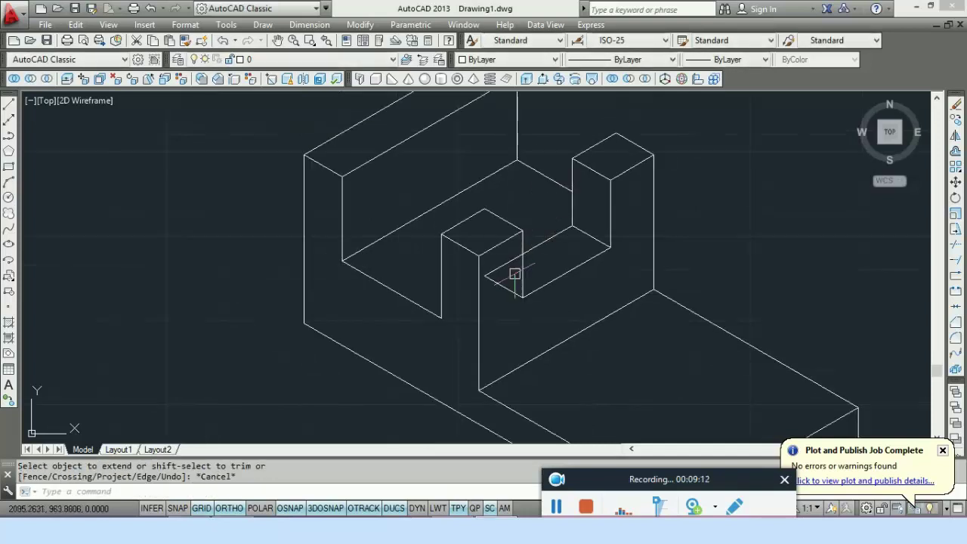
{"action": "scroll", "coordinate": [502, 276], "scroll_direction": "up", "scroll_amount": 2}
{"action": "left_click", "coordinate": [501, 290]}
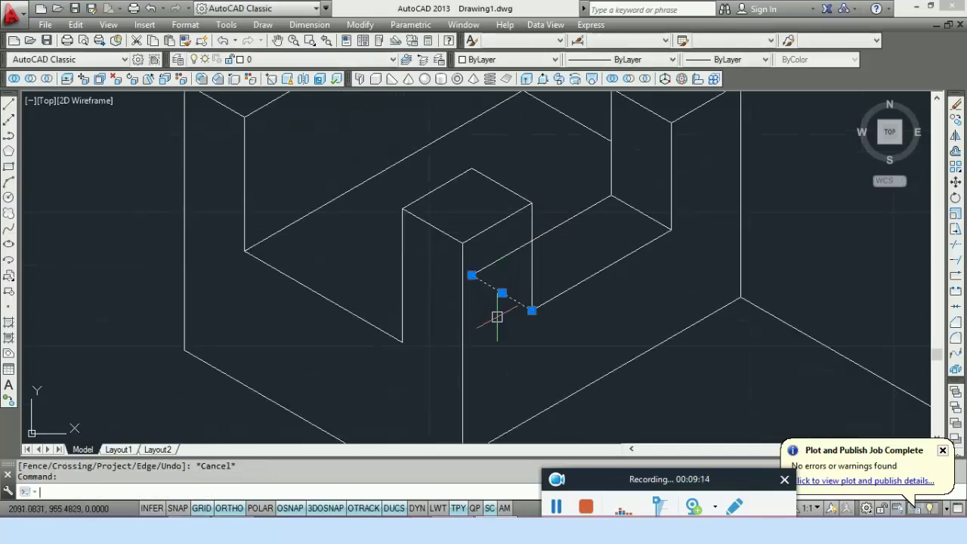
{"action": "type", "text": "e"}
{"action": "key", "text": "Return"}
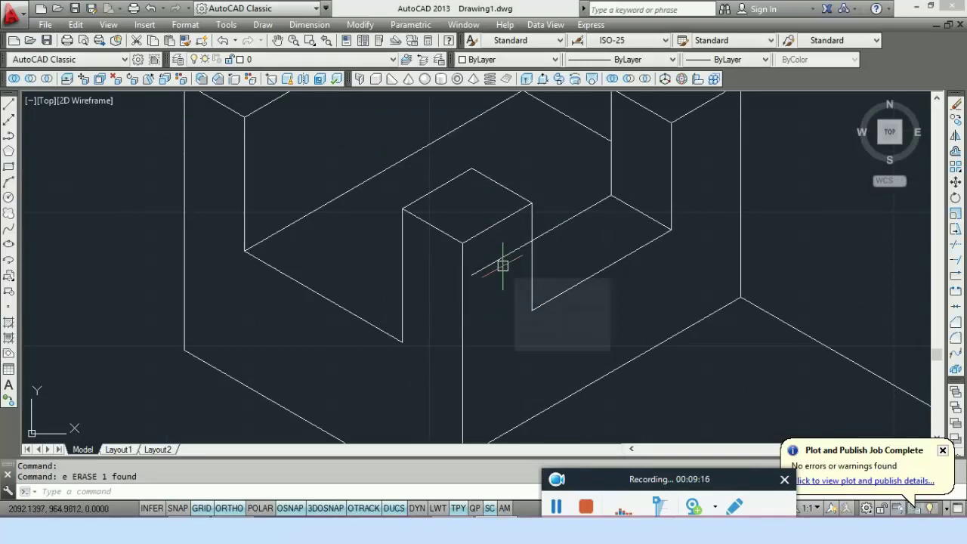
Trim the notch's inner bottom edge where it runs hidden behind the near pillar's vertical edge
{"action": "type", "text": "tr"}
{"action": "key", "text": "Return"}
{"action": "key", "text": "Return"}
{"action": "key", "text": "Escape"}
Copy the second pillar's eight notch lines to the opposite wall in the left isoplane, from far outer top corner to the wall's matching corner
{"action": "scroll", "coordinate": [598, 291], "scroll_direction": "down", "scroll_amount": 2}
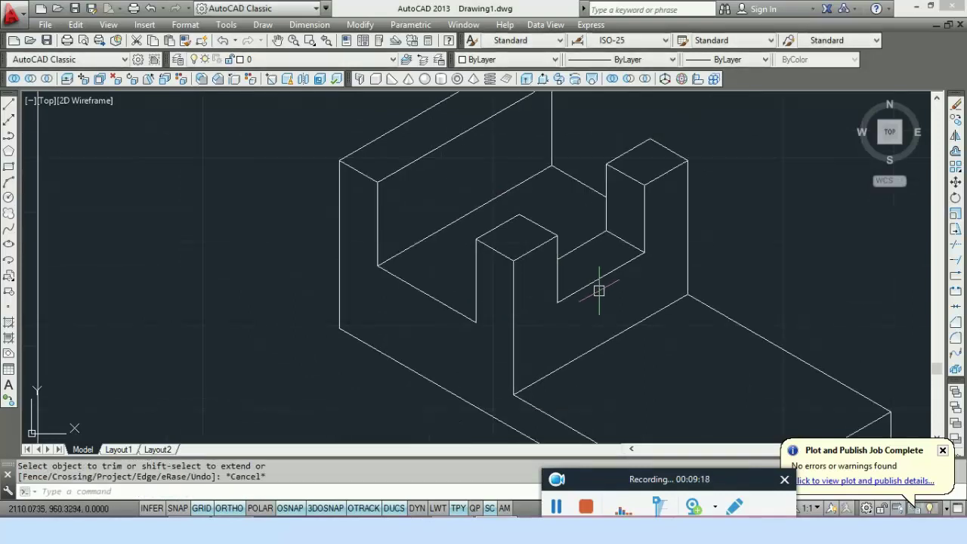
{"action": "left_click", "coordinate": [593, 281]}
{"action": "left_click", "coordinate": [558, 269]}
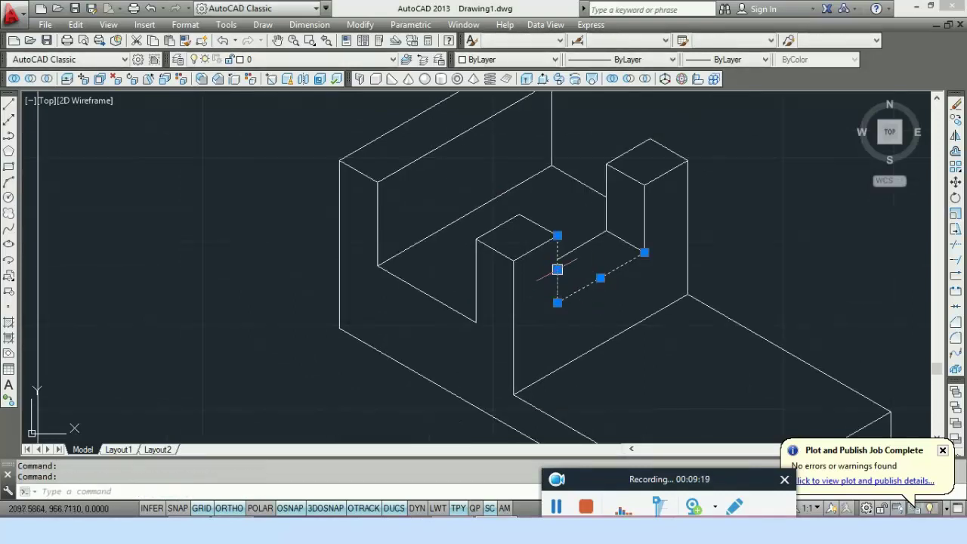
{"action": "left_click", "coordinate": [535, 224]}
{"action": "left_click", "coordinate": [588, 239]}
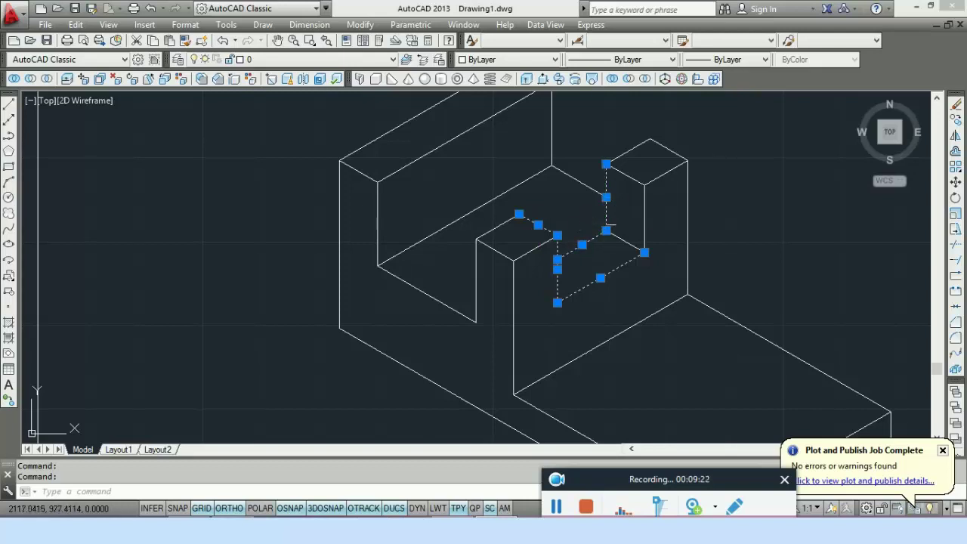
{"action": "left_click", "coordinate": [641, 233]}
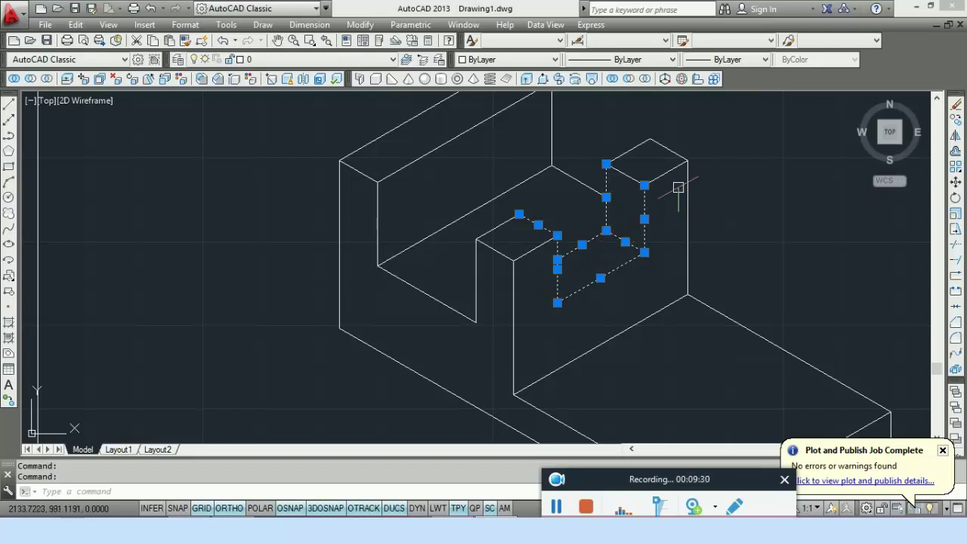
{"action": "middle_click_drag", "start_coordinate": [667, 237], "coordinate": [674, 288]}
{"action": "left_click", "coordinate": [633, 225]}
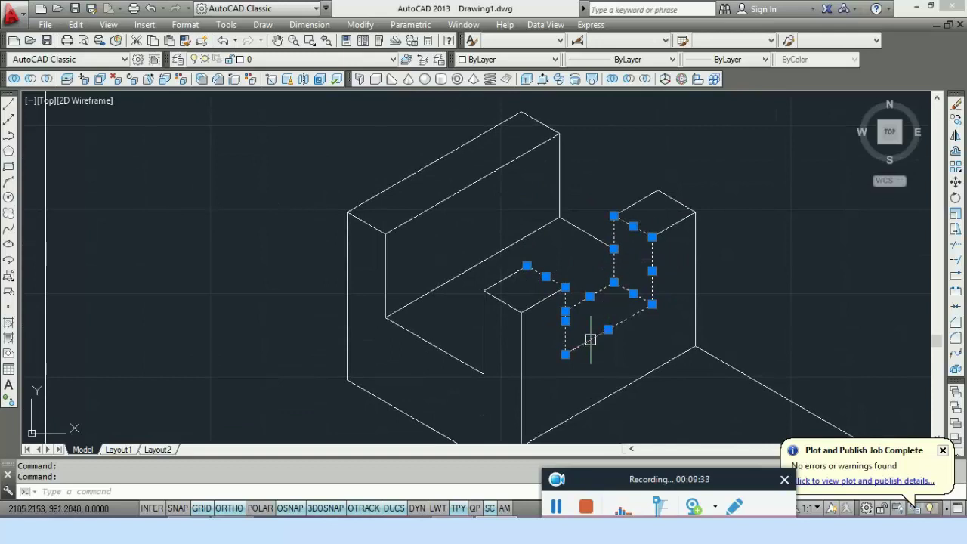
{"action": "type", "text": "co"}
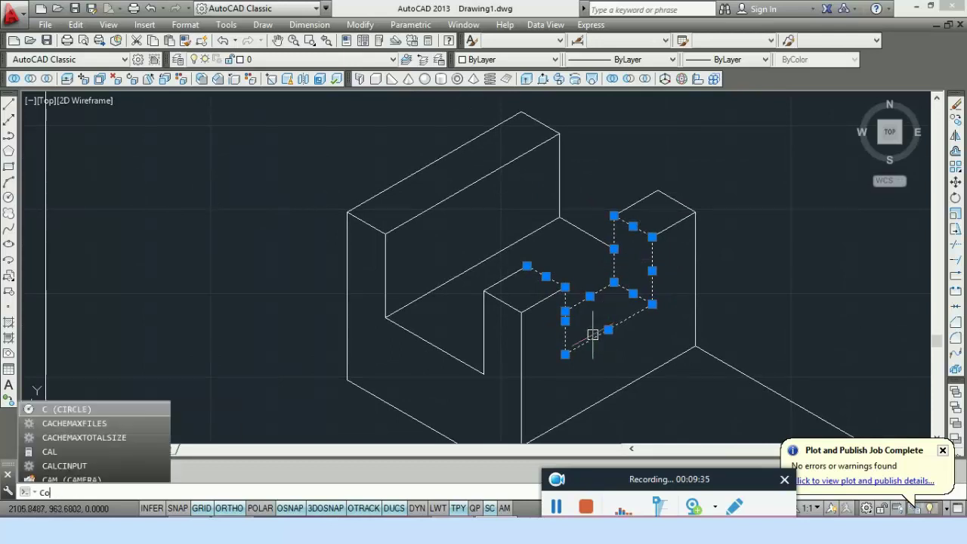
{"action": "key", "text": "Return"}
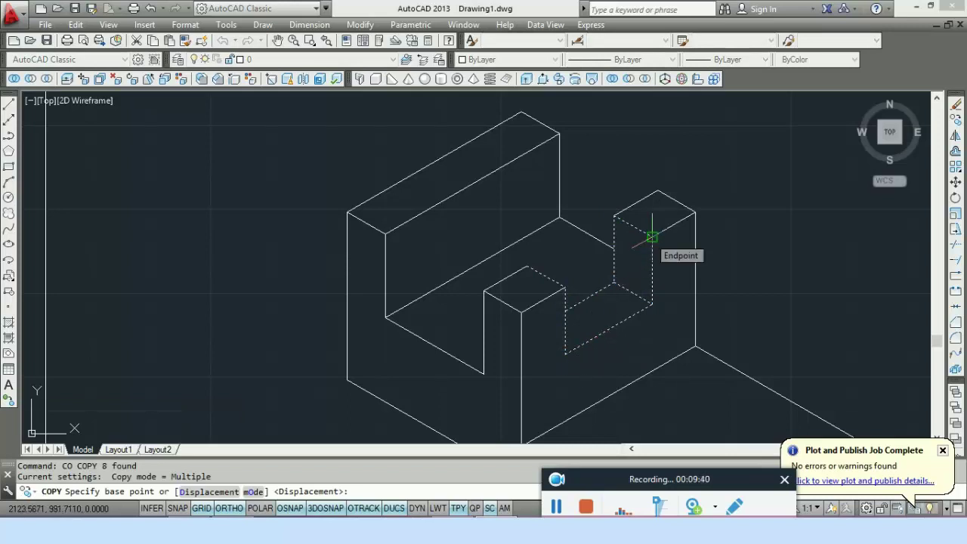
{"action": "key", "text": "F5"}
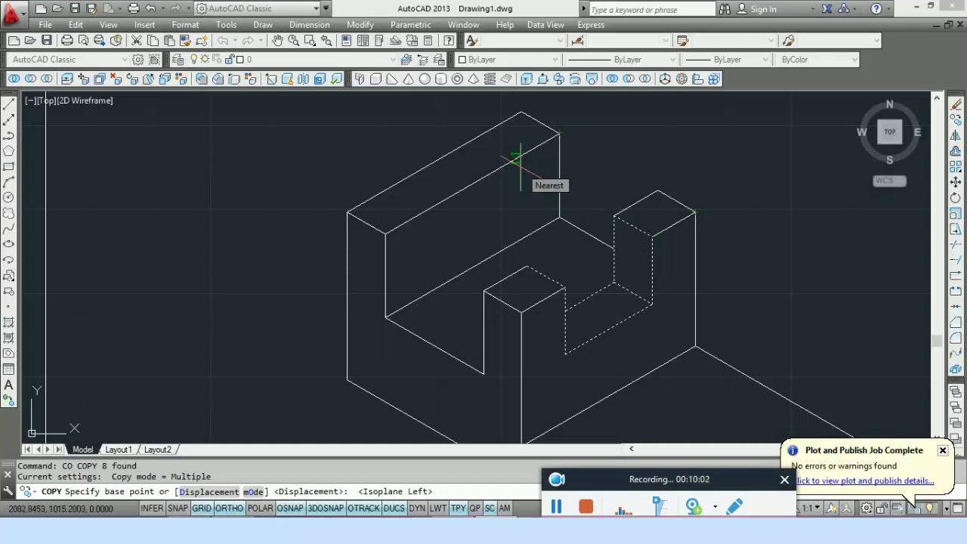
{"action": "left_click", "coordinate": [694, 213]}
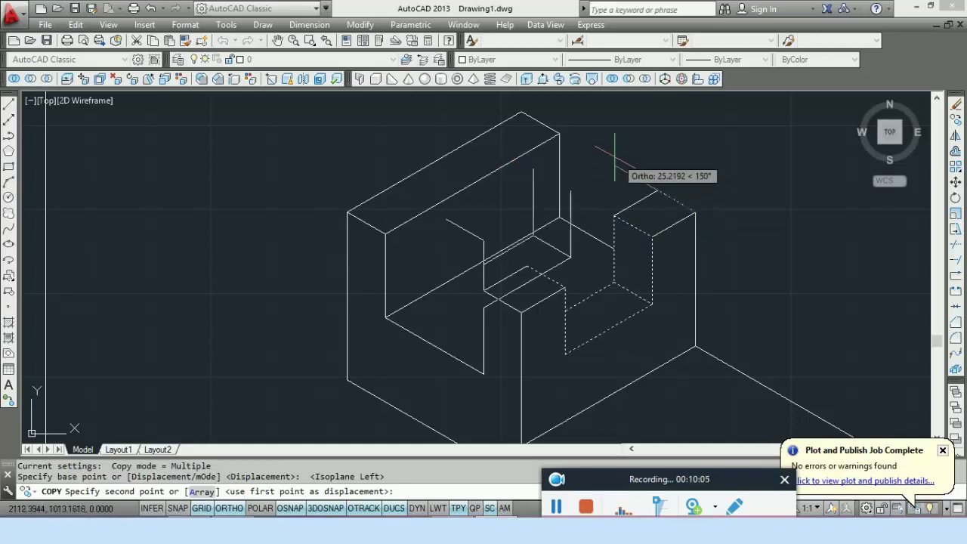
{"action": "left_click", "coordinate": [559, 132]}
{"action": "key", "text": "Escape"}
Trim the opposite wall's long top edges across the copied notch opening and regenerate the drawing
{"action": "type", "text": "tr"}
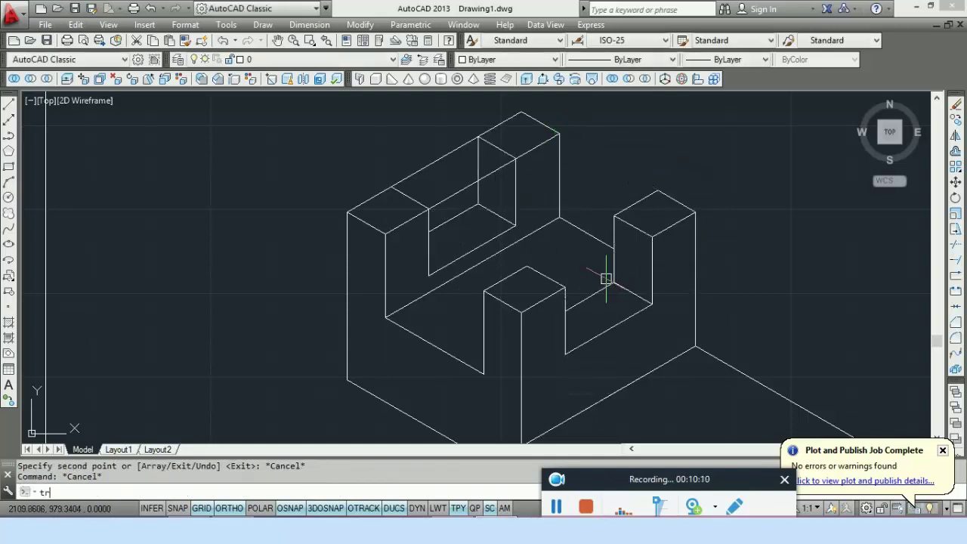
{"action": "key", "text": "Return"}
{"action": "key", "text": "Return"}
{"action": "left_click", "coordinate": [453, 195]}
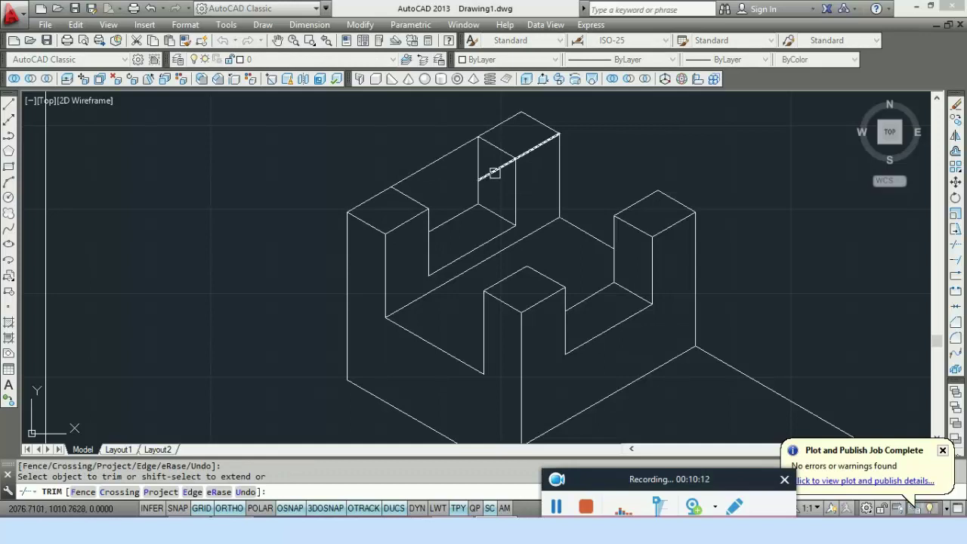
{"action": "left_click", "coordinate": [435, 162]}
{"action": "scroll", "coordinate": [435, 164], "scroll_direction": "down", "scroll_amount": 4}
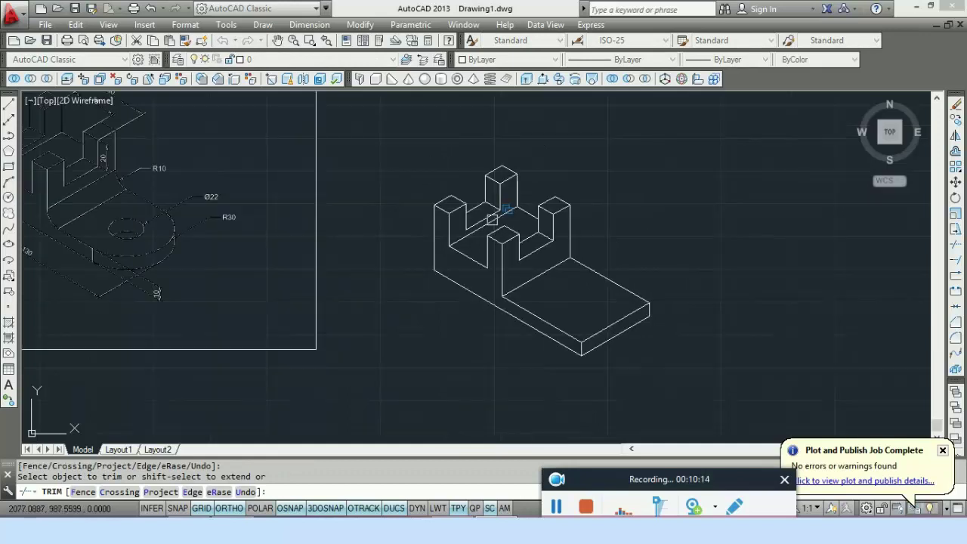
{"action": "scroll", "coordinate": [576, 225], "scroll_direction": "up", "scroll_amount": 2}
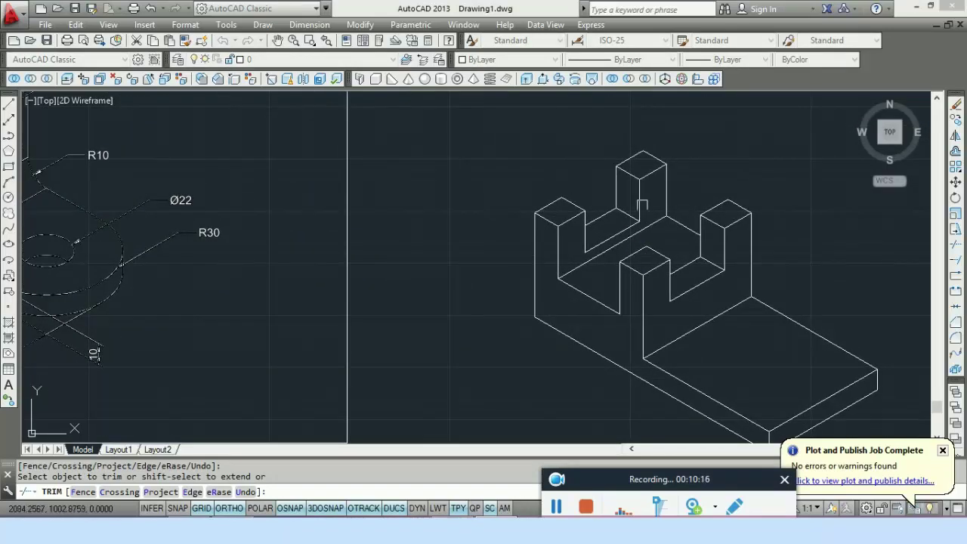
{"action": "key", "text": "Escape"}
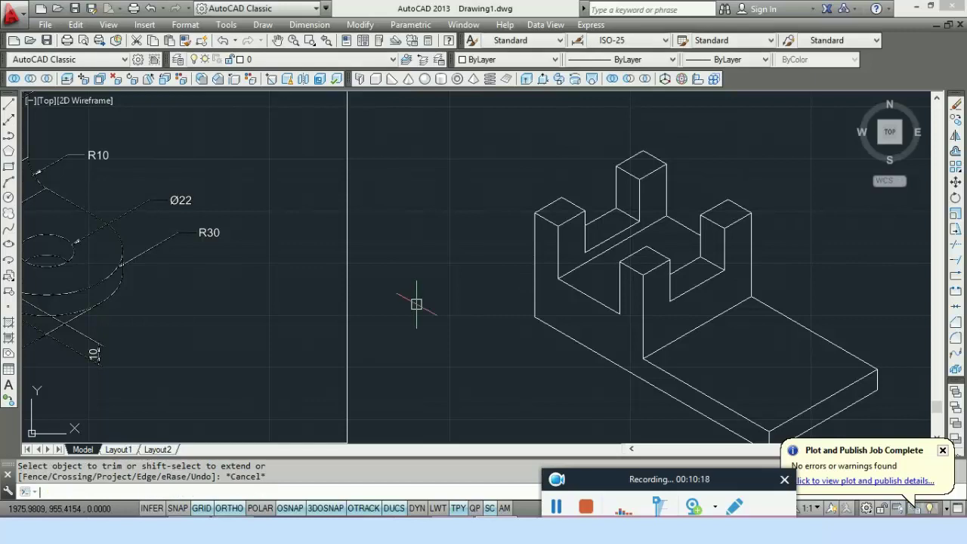
{"action": "type", "text": "re"}
{"action": "key", "text": "Return"}
Examine the reference bracket's dimensions, especially the fillet, hole and rounded plate end, against the redrawn bracket
{"action": "scroll", "coordinate": [571, 335], "scroll_direction": "down", "scroll_amount": 3}
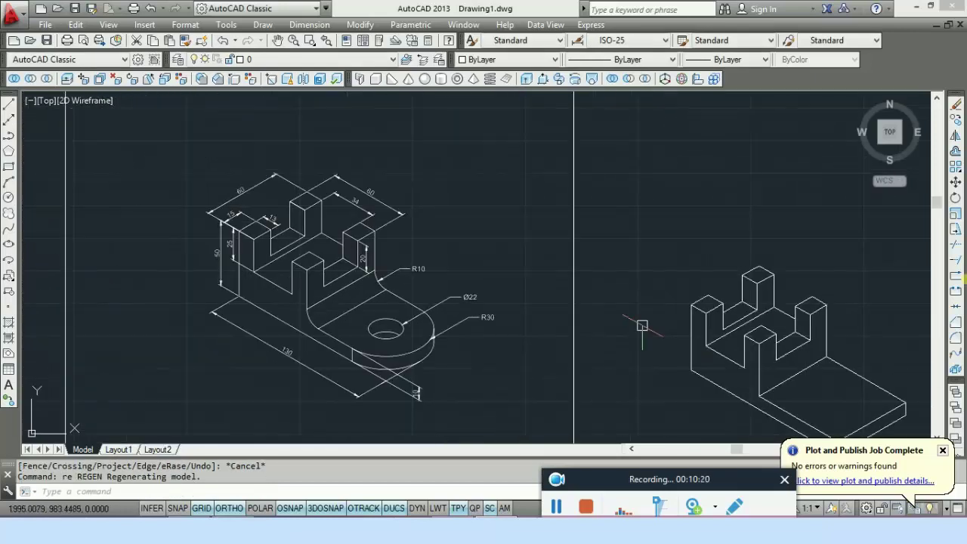
{"action": "scroll", "coordinate": [387, 162], "scroll_direction": "up", "scroll_amount": 5}
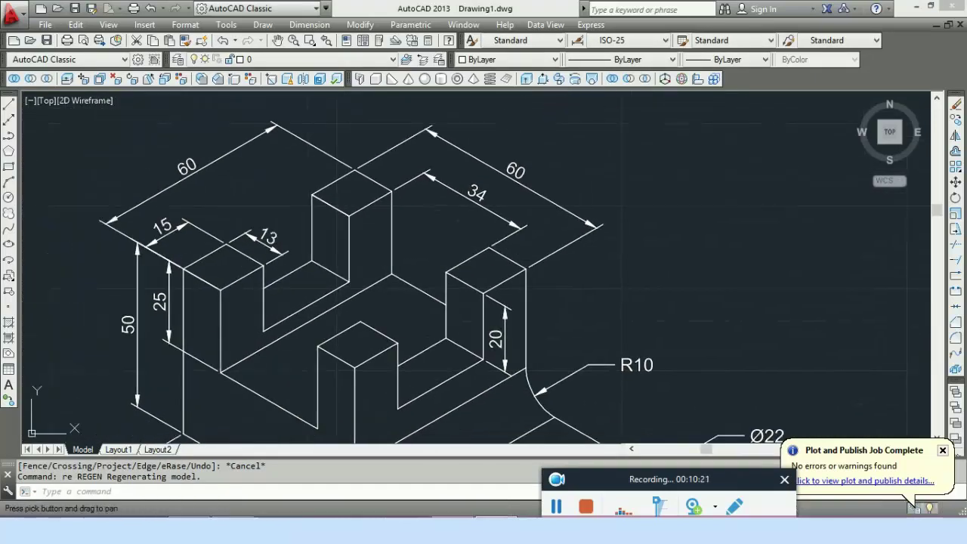
{"action": "scroll", "coordinate": [400, 194], "scroll_direction": "down", "scroll_amount": 5}
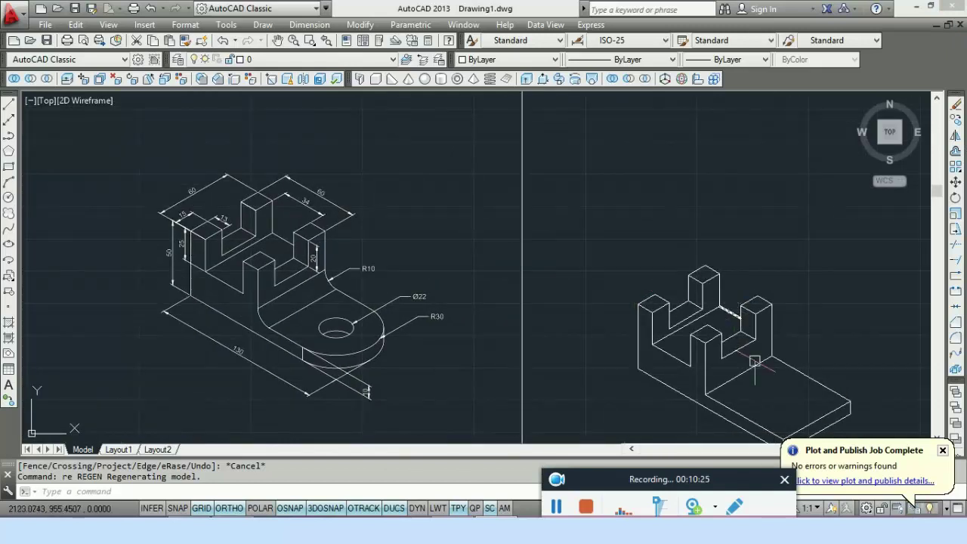
{"action": "mouse_move", "coordinate": [760, 397]}
{"action": "middle_mouse_down"}
{"action": "mouse_move", "coordinate": [723, 345]}
{"action": "mouse_move", "coordinate": [755, 324]}
{"action": "middle_mouse_up"}
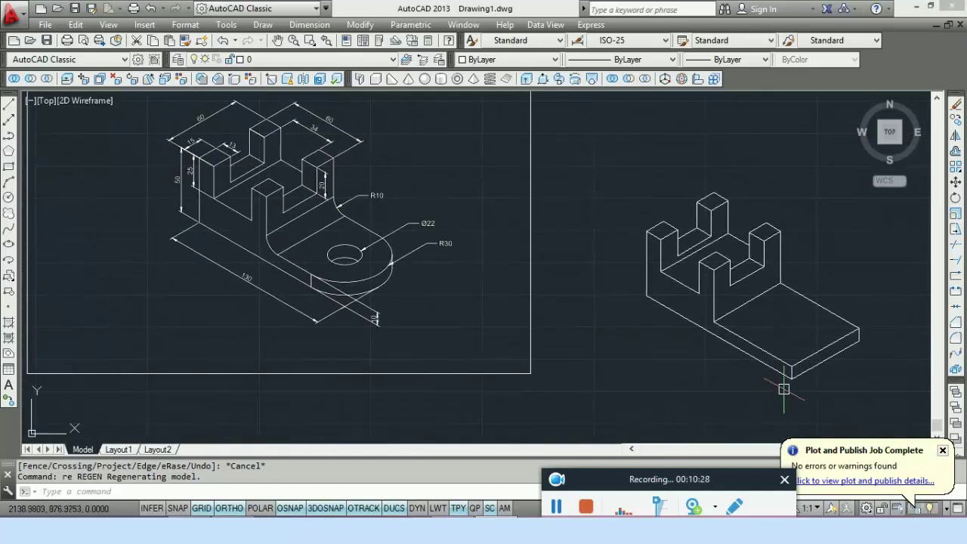
{"action": "scroll", "coordinate": [810, 357], "scroll_direction": "up", "scroll_amount": 2}
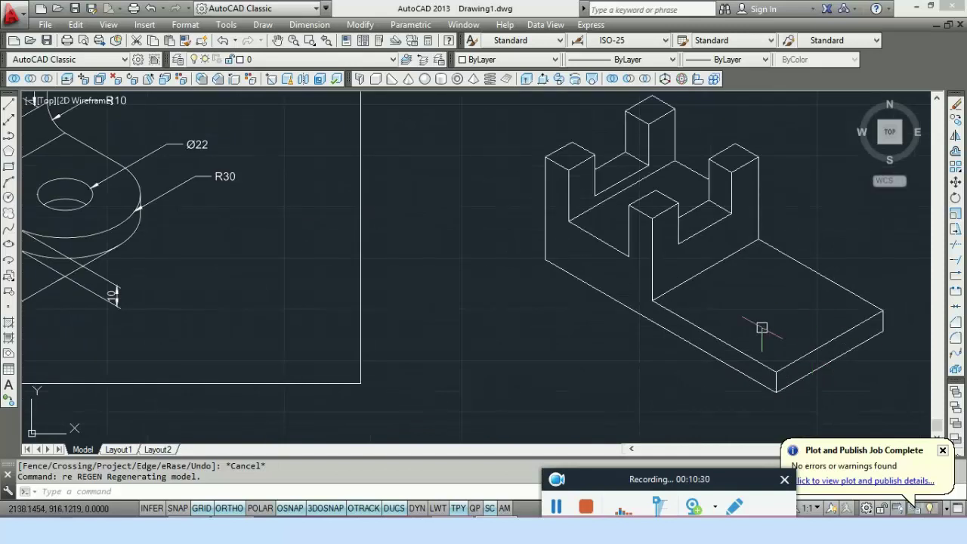
{"action": "scroll", "coordinate": [774, 330], "scroll_direction": "down", "scroll_amount": 2}
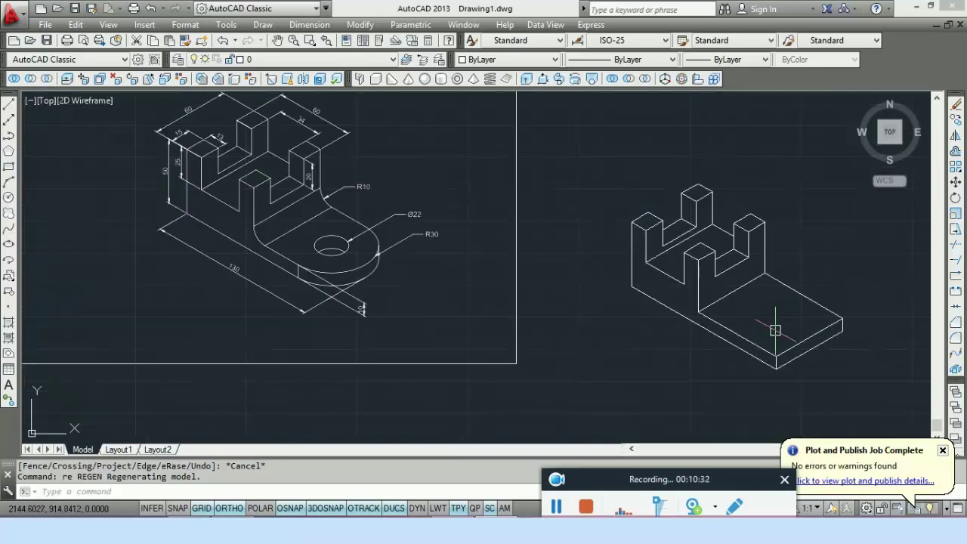
{"action": "scroll", "coordinate": [354, 267], "scroll_direction": "up", "scroll_amount": 4}
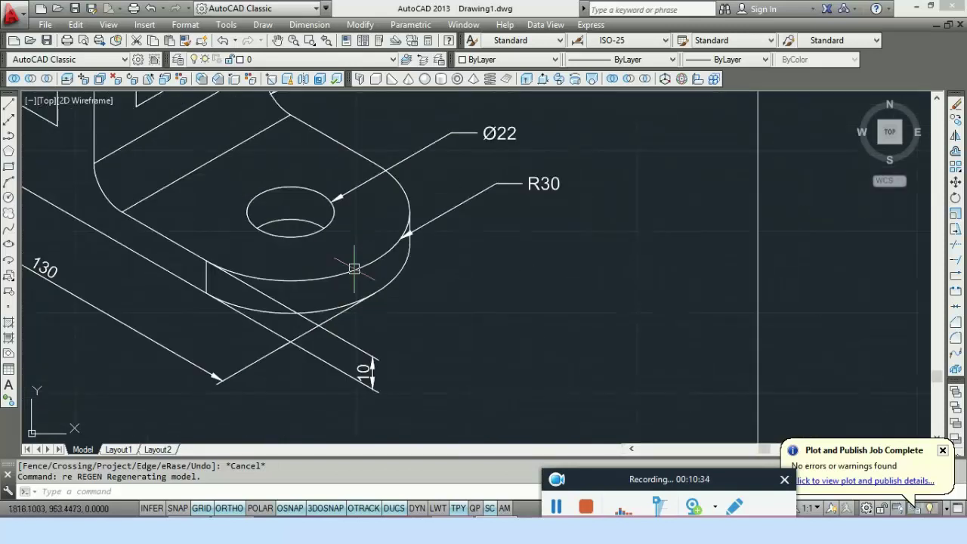
{"action": "scroll", "coordinate": [353, 268], "scroll_direction": "down", "scroll_amount": 2}
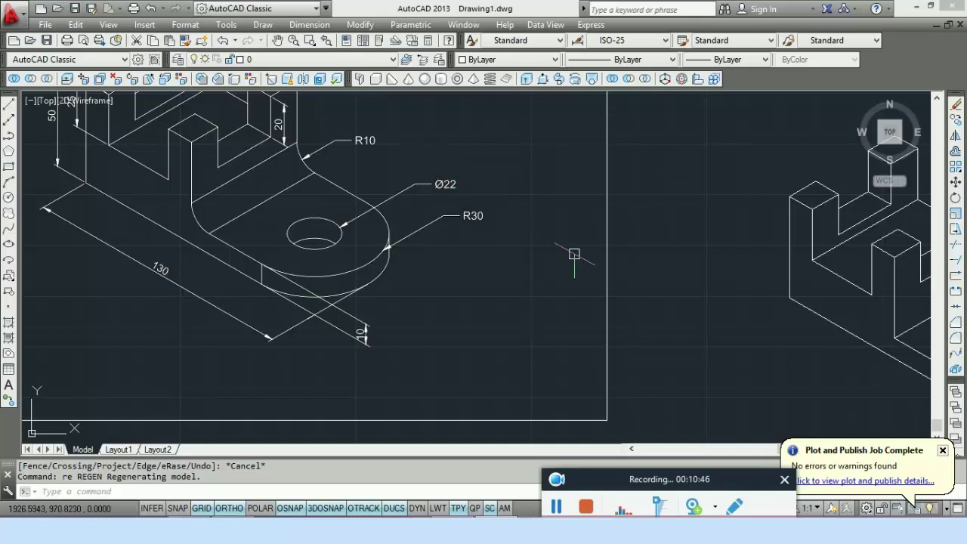
{"action": "scroll", "coordinate": [388, 248], "scroll_direction": "down", "scroll_amount": 3}
{"action": "scroll", "coordinate": [514, 264], "scroll_direction": "up", "scroll_amount": 2}
{"action": "scroll", "coordinate": [427, 283], "scroll_direction": "down", "scroll_amount": 2}
{"action": "scroll", "coordinate": [427, 283], "scroll_direction": "up", "scroll_amount": 1}
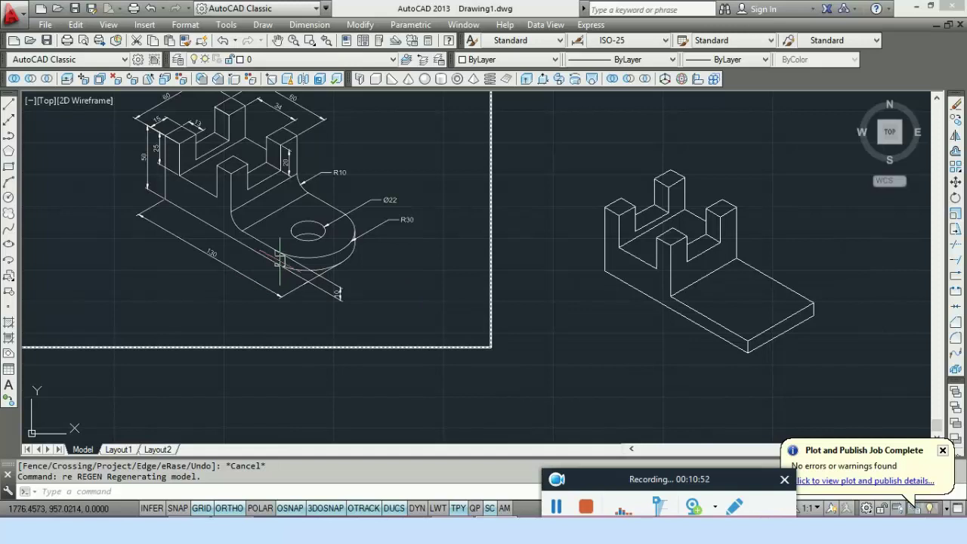
Draw a 30 mm construction line from the midpoint of the plate's upper end edge towards the walls, parallel to the plate's long edges
{"action": "scroll", "coordinate": [278, 260], "scroll_direction": "up", "scroll_amount": 2}
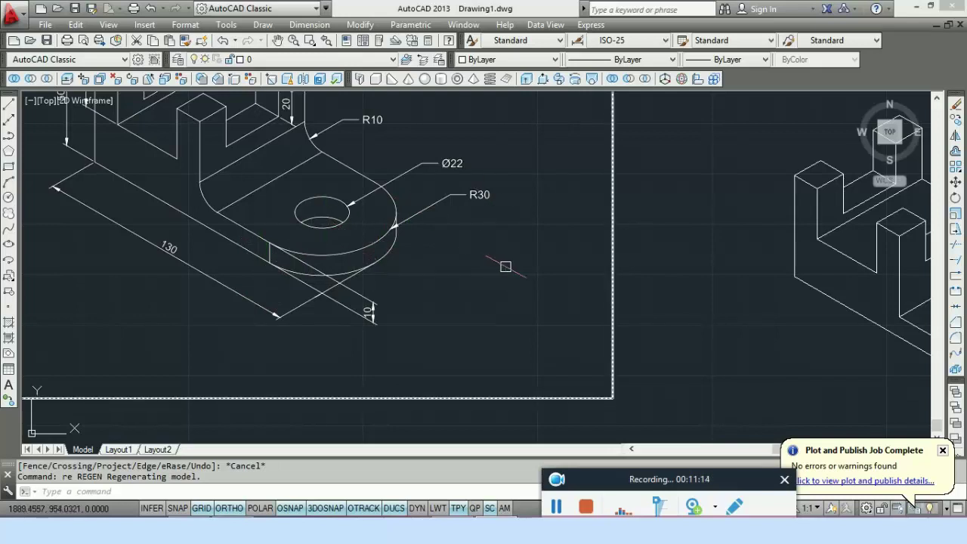
{"action": "middle_click_drag", "start_coordinate": [503, 265], "coordinate": [201, 209]}
{"action": "middle_click_drag", "start_coordinate": [623, 327], "coordinate": [537, 257]}
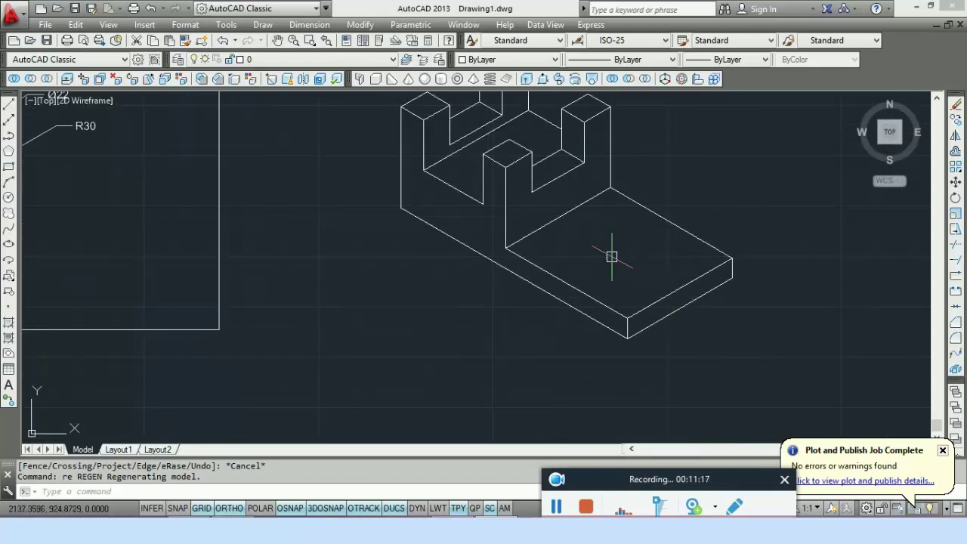
{"action": "type", "text": "l"}
{"action": "key", "text": "Return"}
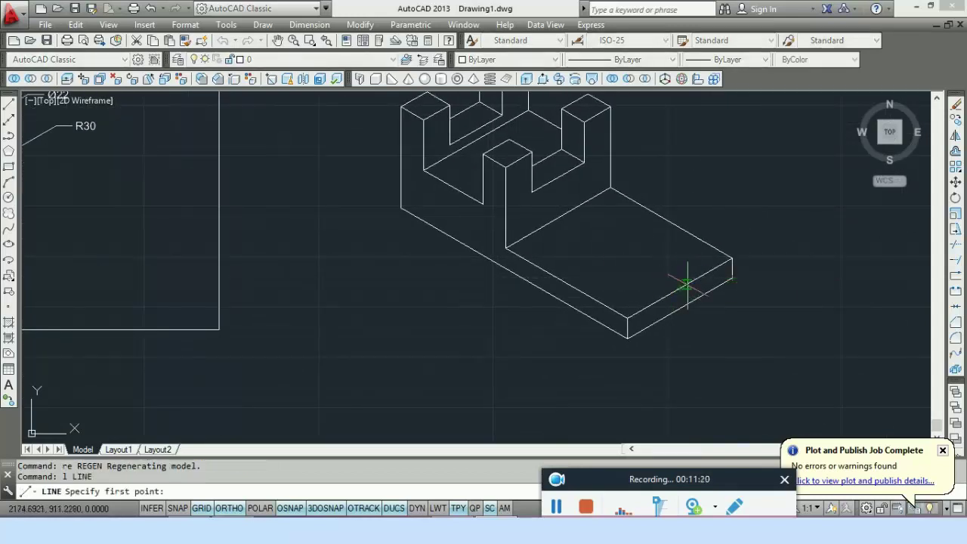
{"action": "left_click", "coordinate": [679, 290]}
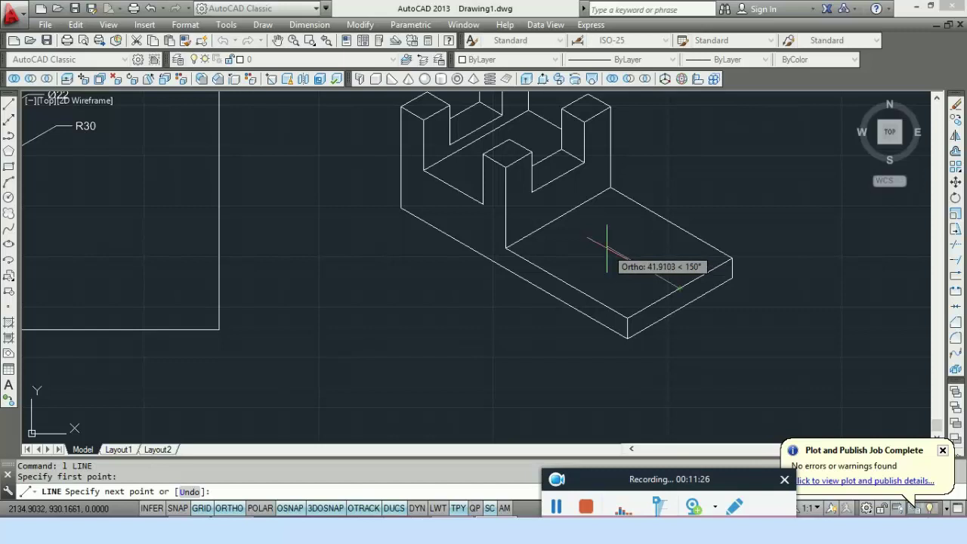
{"action": "type", "text": "30"}
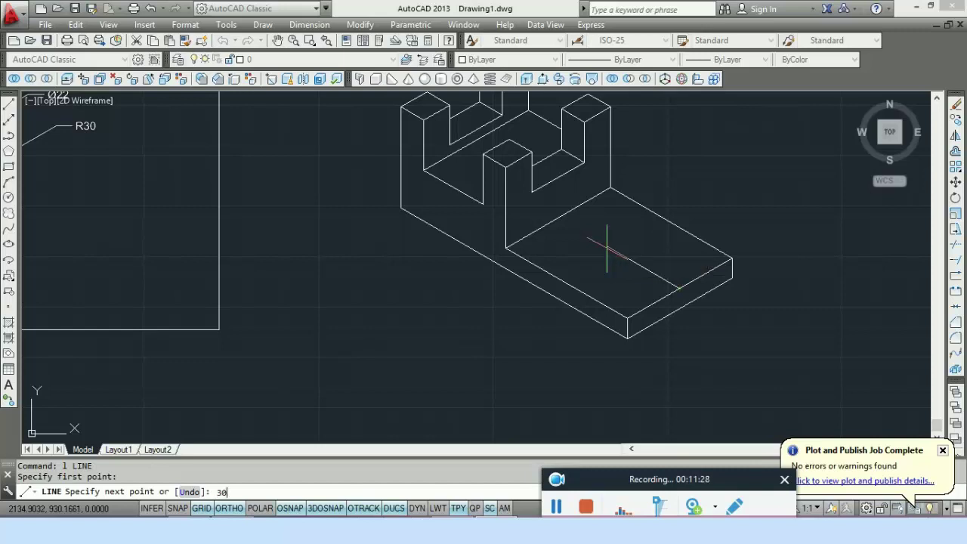
{"action": "key", "text": "Return"}
{"action": "key", "text": "Escape"}
Draw an isocircle of radius 30 in the top isoplane, centred on the construction line's inner end
{"action": "type", "text": "el"}
{"action": "key", "text": "Return"}
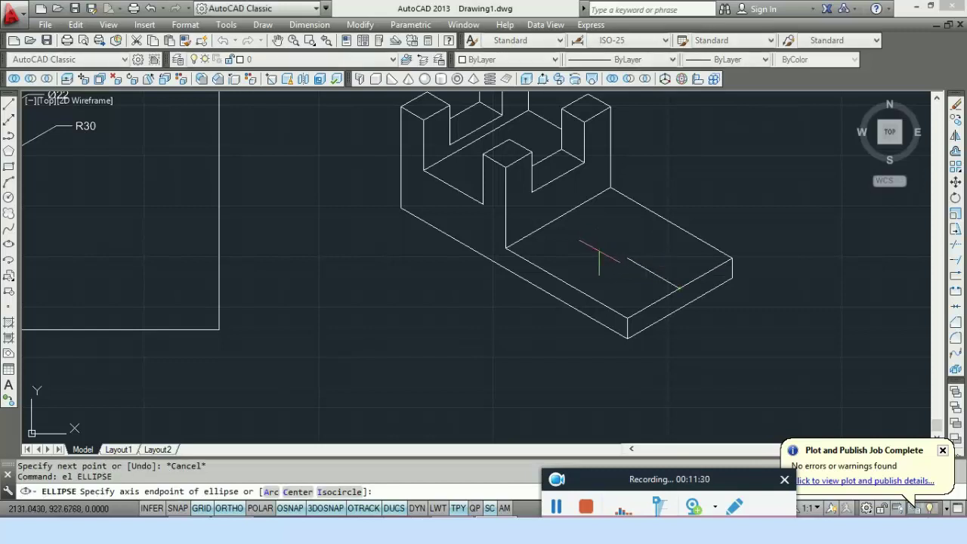
{"action": "key", "text": "Return"}
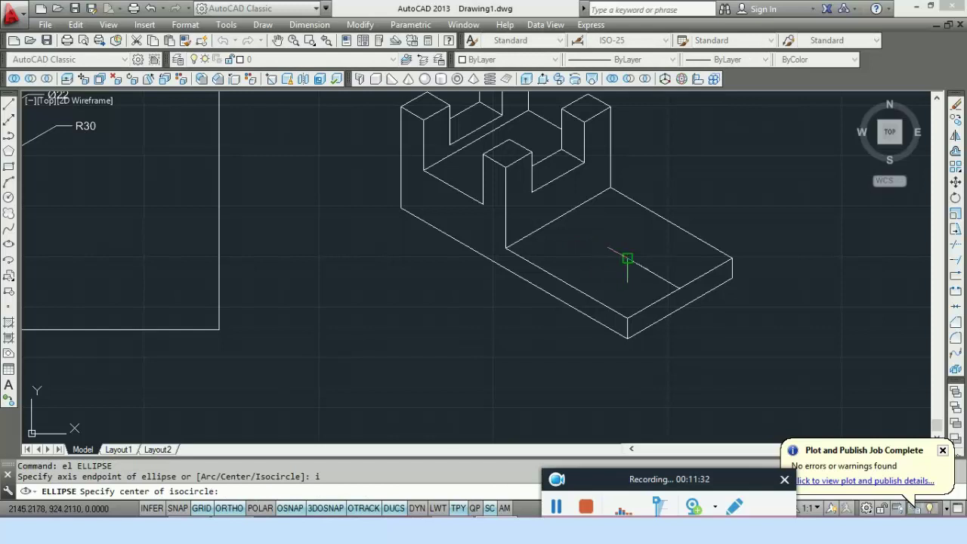
{"action": "left_click", "coordinate": [627, 259]}
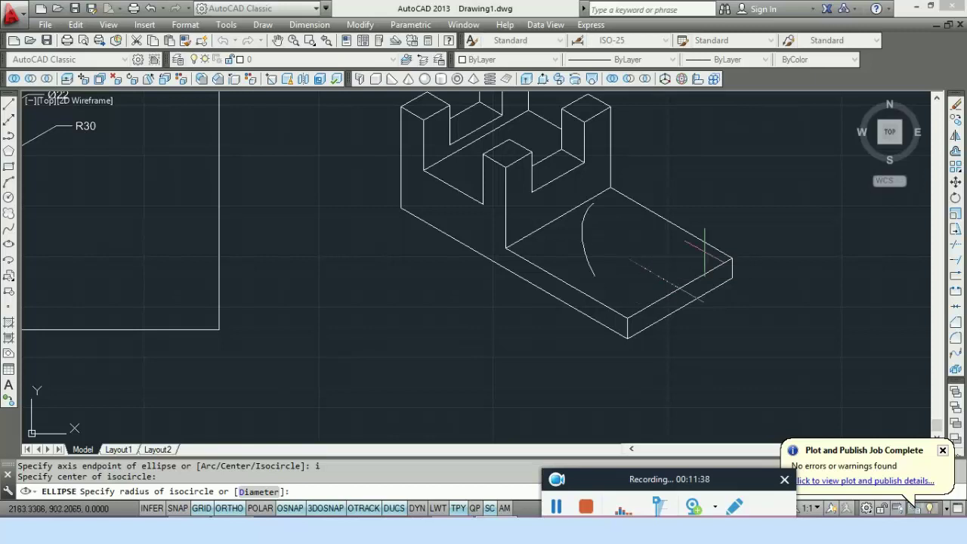
{"action": "key", "text": "F5"}
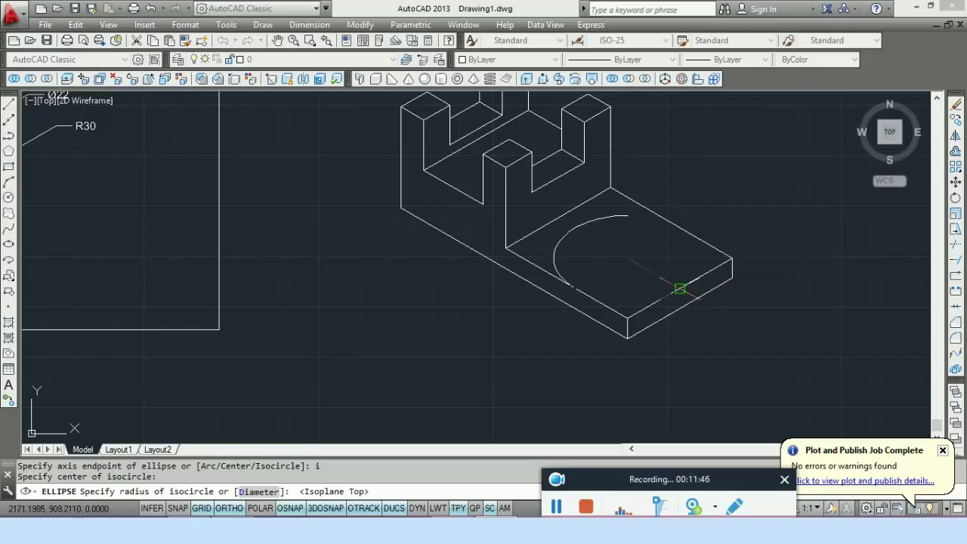
{"action": "scroll", "coordinate": [680, 288], "scroll_direction": "up", "scroll_amount": 4}
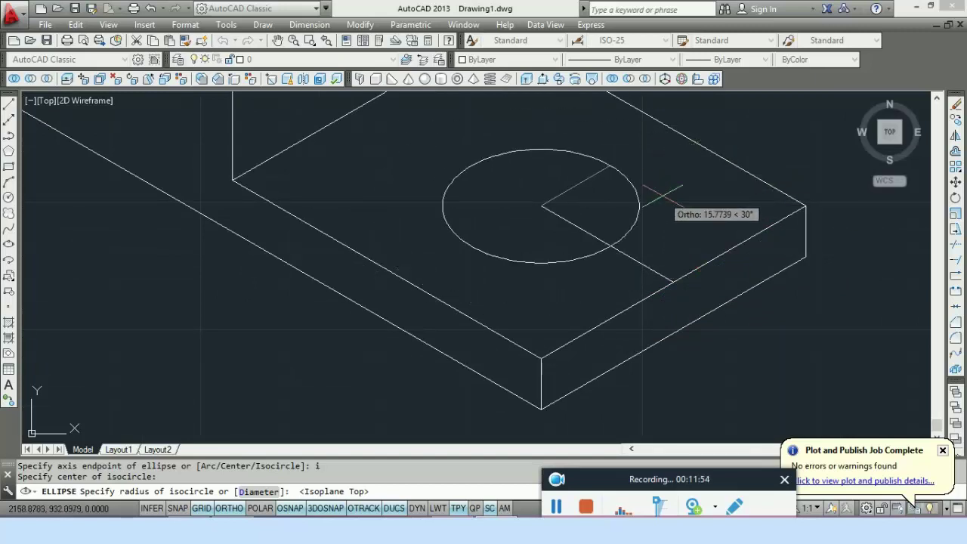
{"action": "type", "text": "30"}
{"action": "key", "text": "Return"}
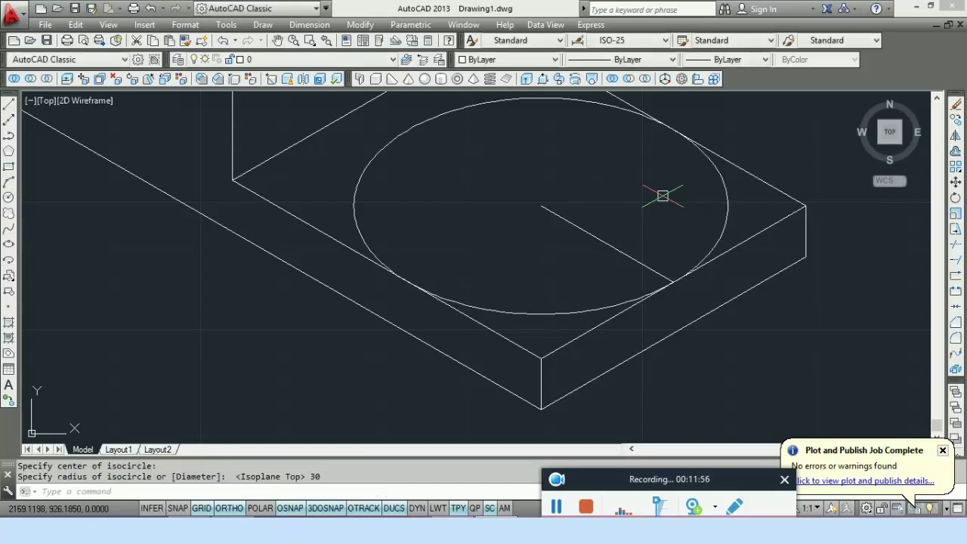
Draw a concentric isocircle of diameter 22 for the hole in the base plate's top face
{"action": "key", "text": "Return"}
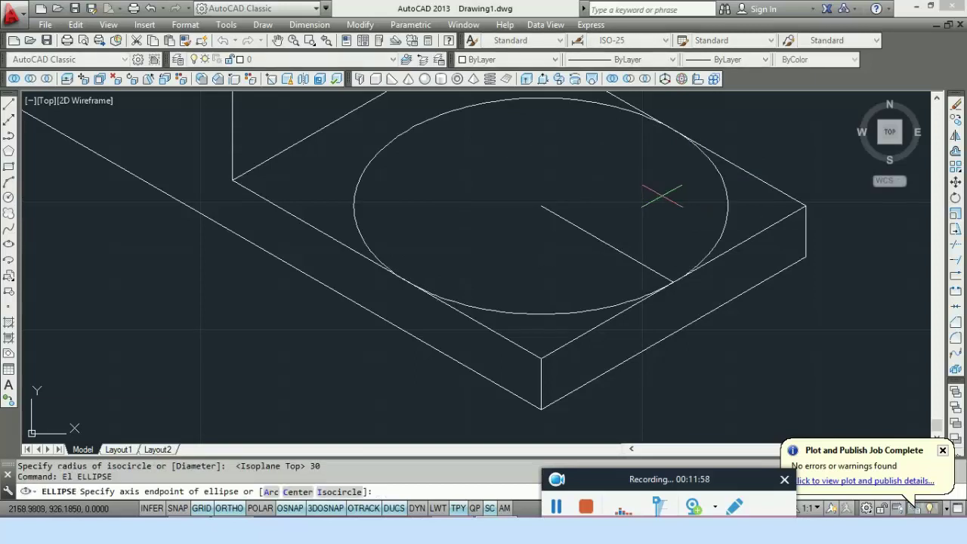
{"action": "type", "text": "i"}
{"action": "key", "text": "Return"}
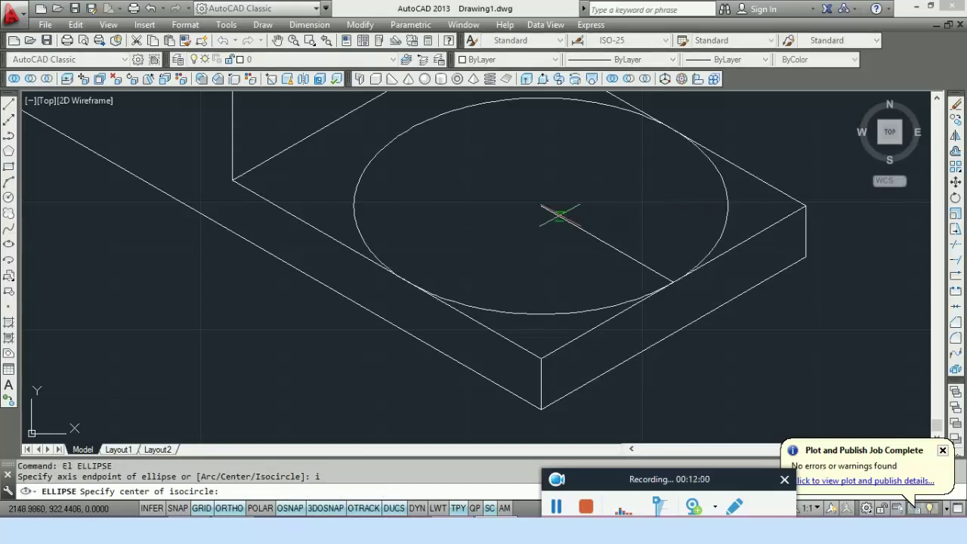
{"action": "left_click", "coordinate": [540, 205]}
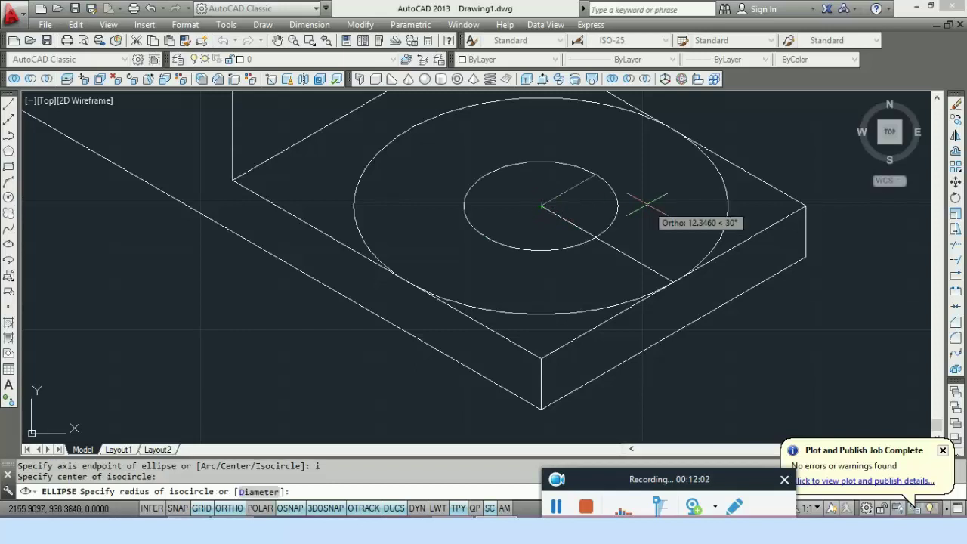
{"action": "type", "text": "d"}
{"action": "key", "text": "Return"}
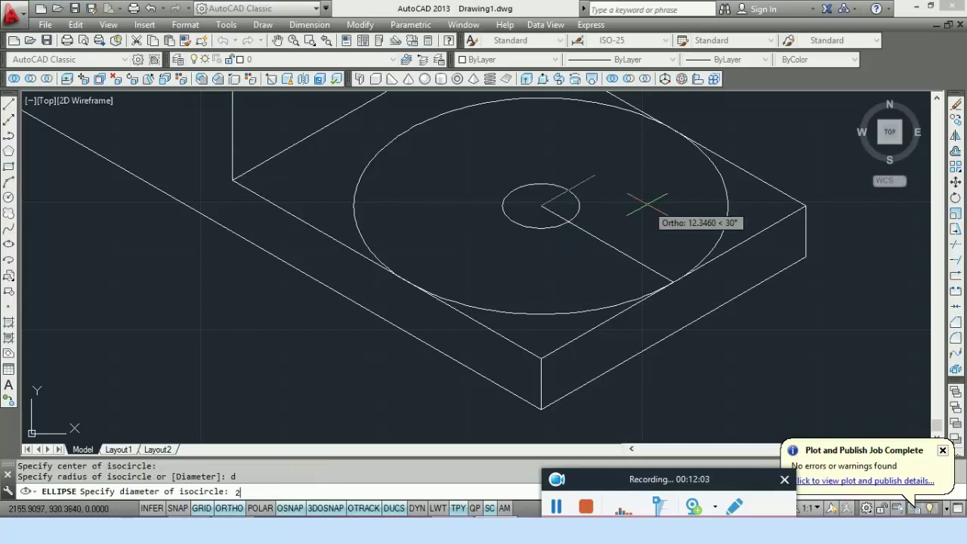
{"action": "key", "text": "Return"}
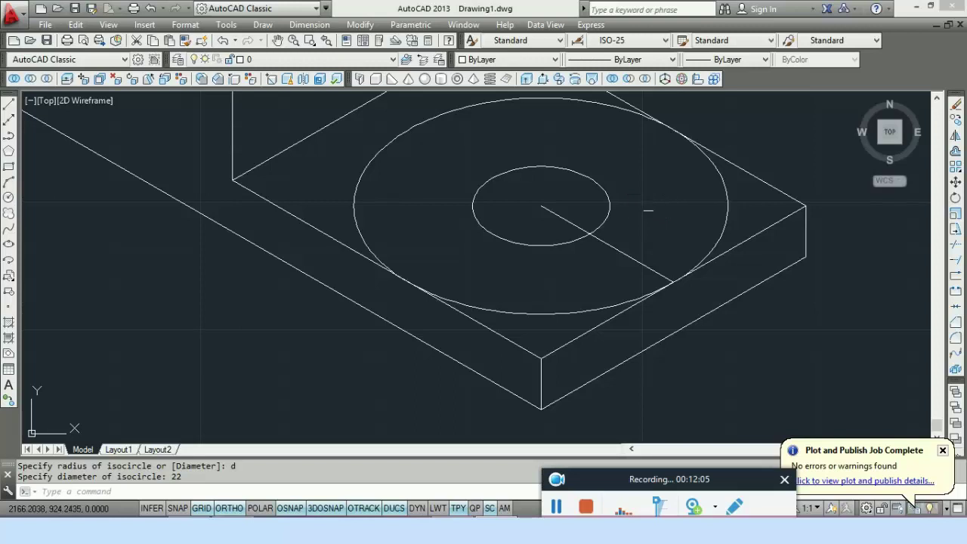
Erase the construction line and trim away the large isocircle's inner half between the plate's long top edges
{"action": "scroll", "coordinate": [647, 211], "scroll_direction": "down", "scroll_amount": 2}
{"action": "left_click", "coordinate": [636, 238]}
{"action": "key", "text": "Delete"}
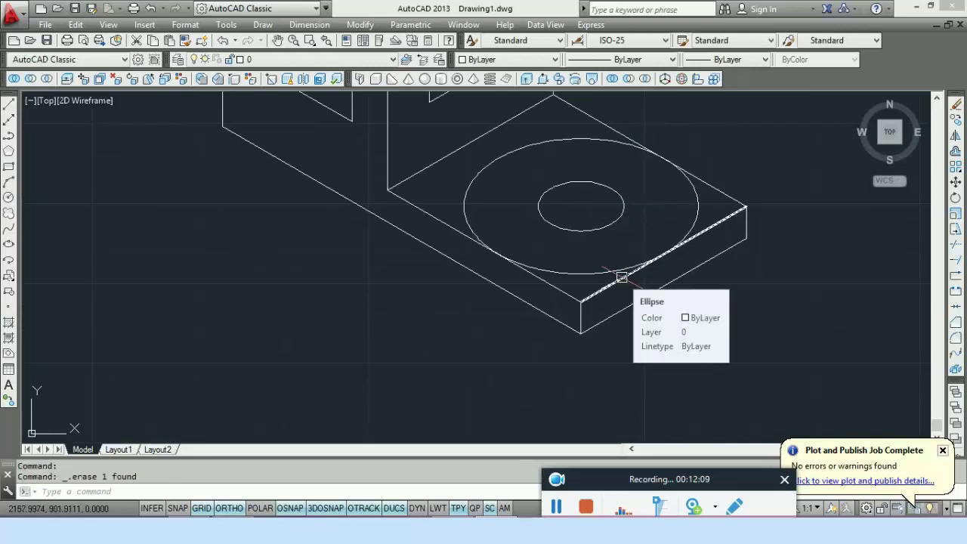
{"action": "type", "text": "tr"}
{"action": "key", "text": "Return"}
{"action": "key", "text": "Return"}
{"action": "left_click", "coordinate": [508, 158]}
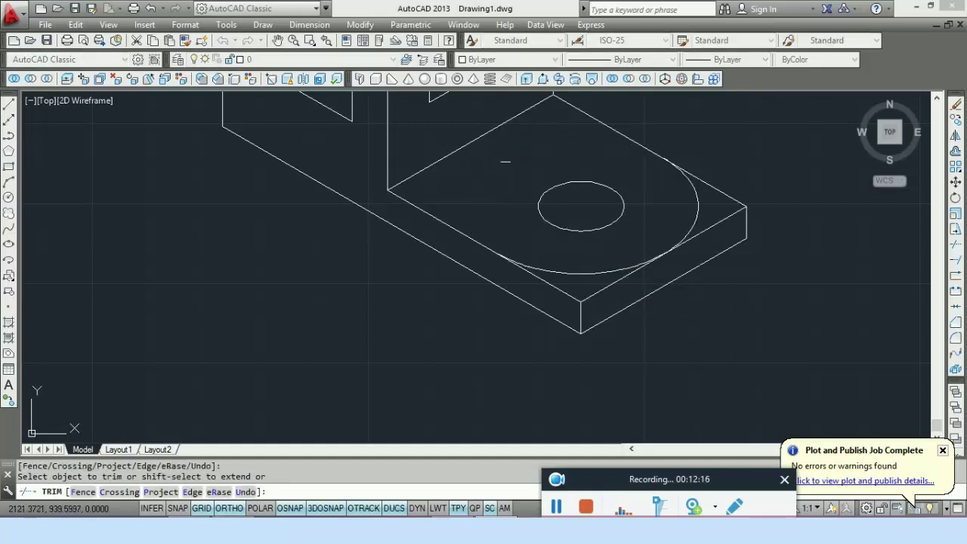
{"action": "scroll", "coordinate": [505, 161], "scroll_direction": "down", "scroll_amount": 5}
{"action": "middle_click_drag", "start_coordinate": [460, 218], "coordinate": [642, 227]}
{"action": "scroll", "coordinate": [294, 188], "scroll_direction": "up", "scroll_amount": 5}
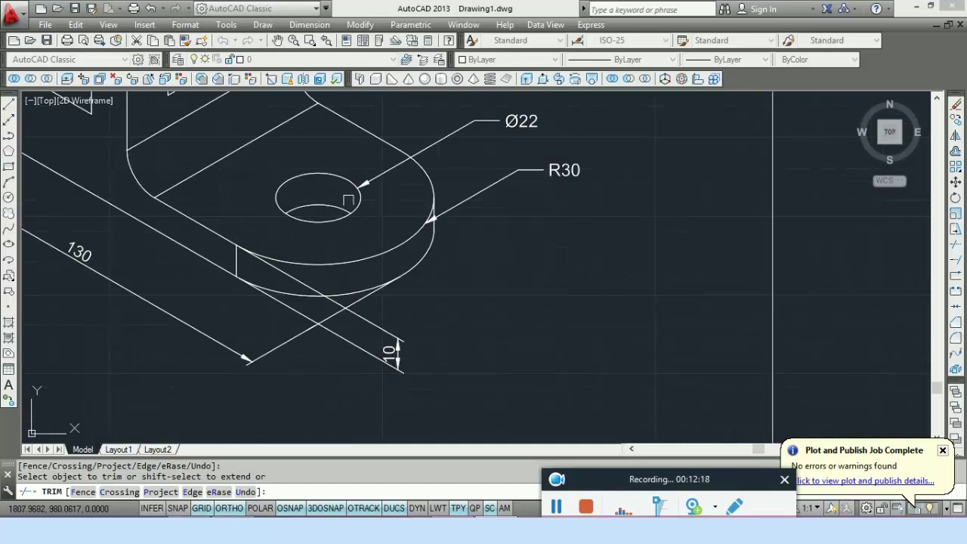
{"action": "scroll", "coordinate": [384, 210], "scroll_direction": "down", "scroll_amount": 4}
{"action": "scroll", "coordinate": [808, 283], "scroll_direction": "up", "scroll_amount": 4}
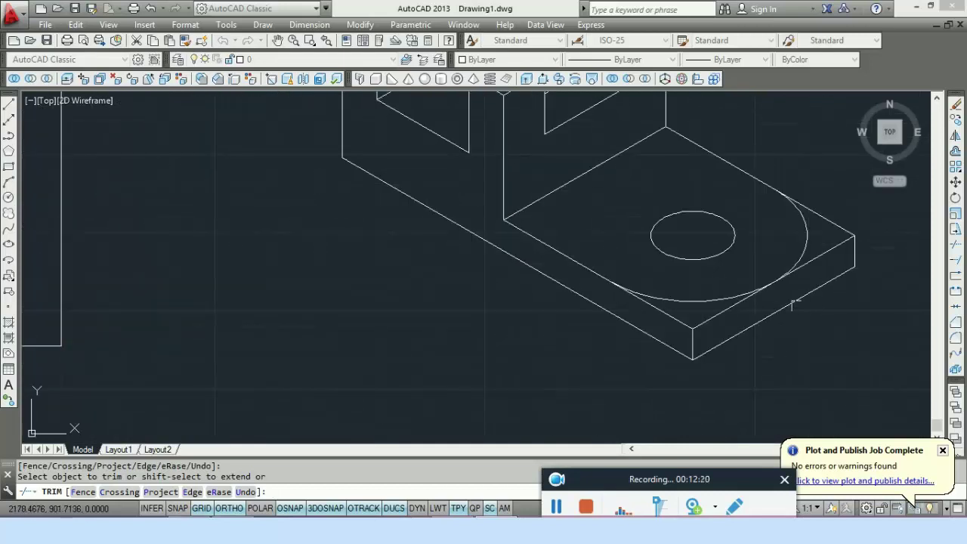
{"action": "key", "text": "Escape"}
Copy the end arc and the hole ellipse down by the plate thickness, from the far end's top corner to its bottom corner
{"action": "left_click", "coordinate": [678, 300]}
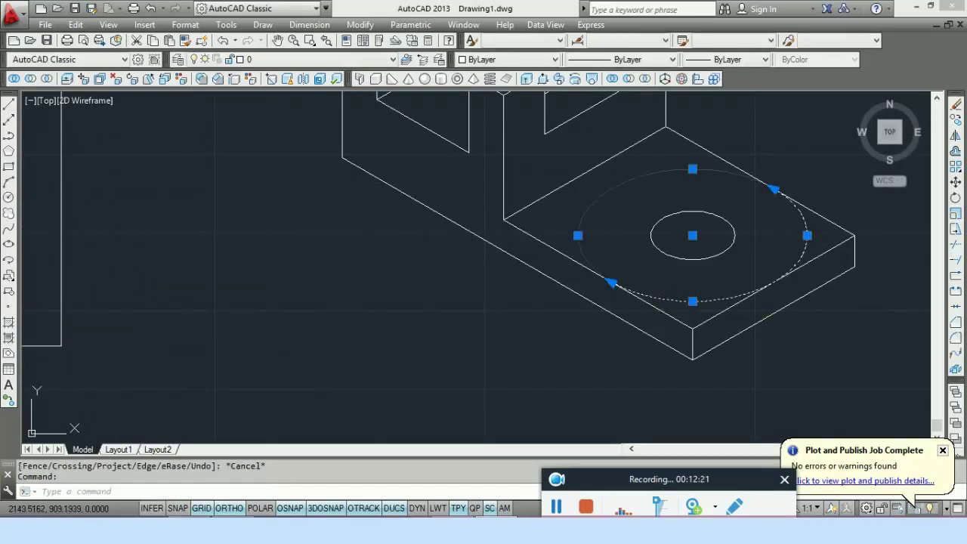
{"action": "left_click", "coordinate": [713, 255]}
{"action": "type", "text": "c"}
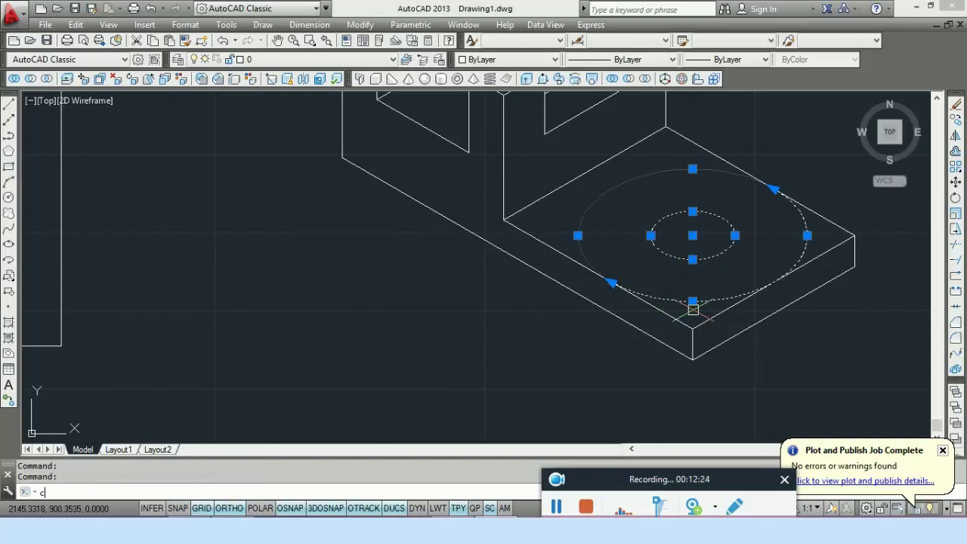
{"action": "type", "text": "o"}
{"action": "key", "text": "Return"}
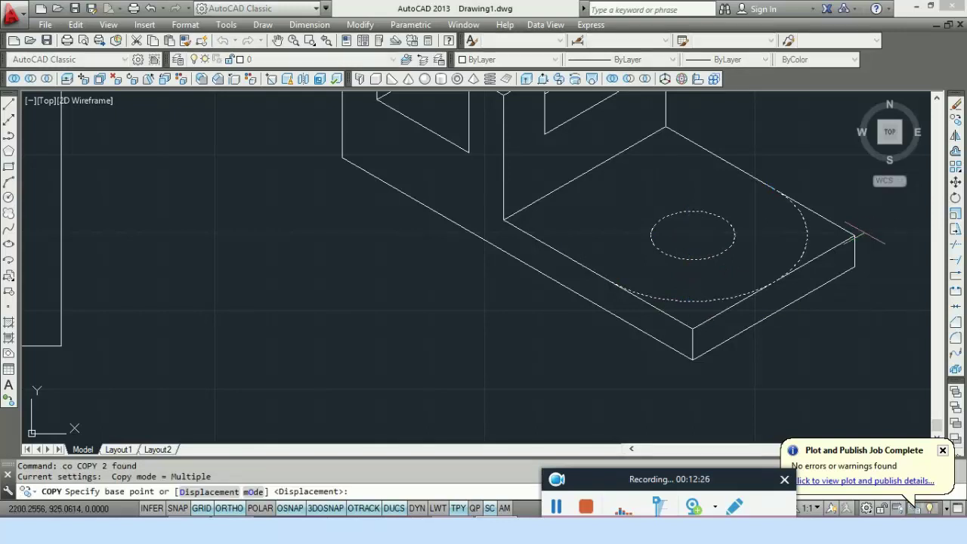
{"action": "left_click", "coordinate": [853, 235]}
{"action": "key", "text": "F5"}
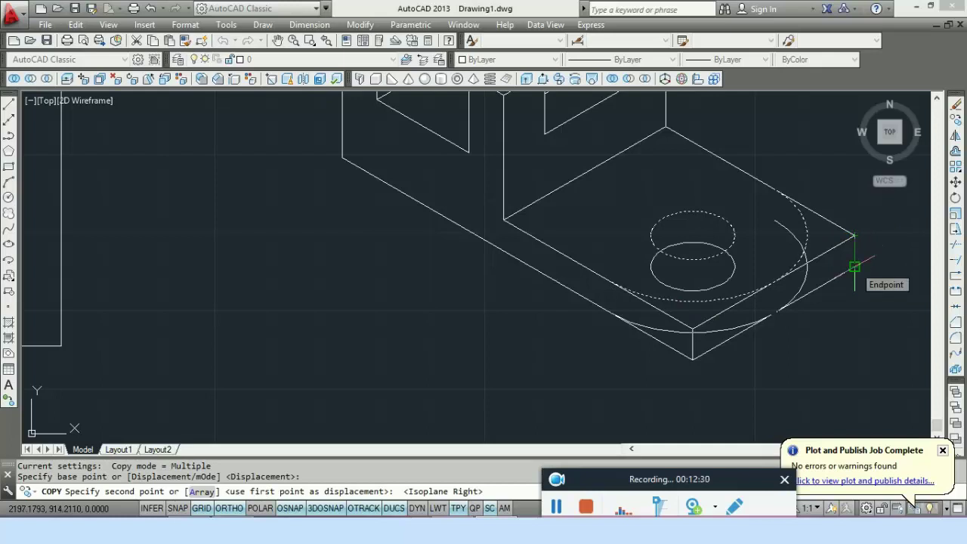
{"action": "left_click", "coordinate": [853, 266]}
{"action": "key", "text": "Escape"}
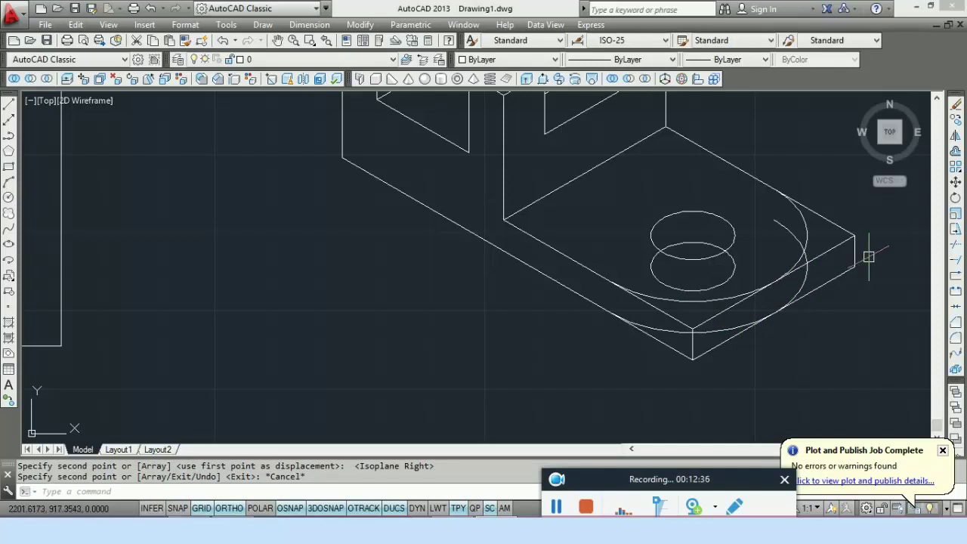
Erase the plate's square end: its two vertical corner edges and the upper and lower straight end edges
{"action": "left_click", "coordinate": [850, 252]}
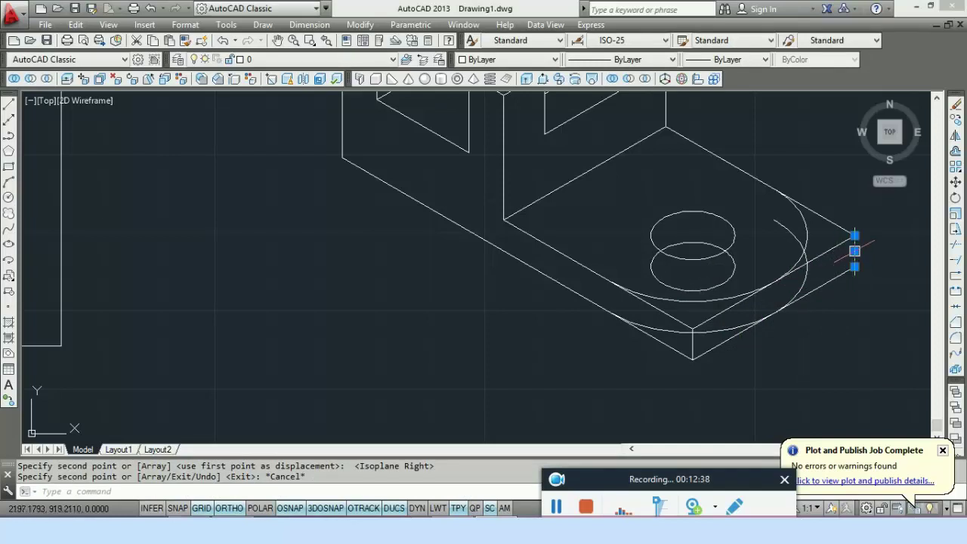
{"action": "left_click", "coordinate": [690, 344]}
{"action": "left_click", "coordinate": [703, 351]}
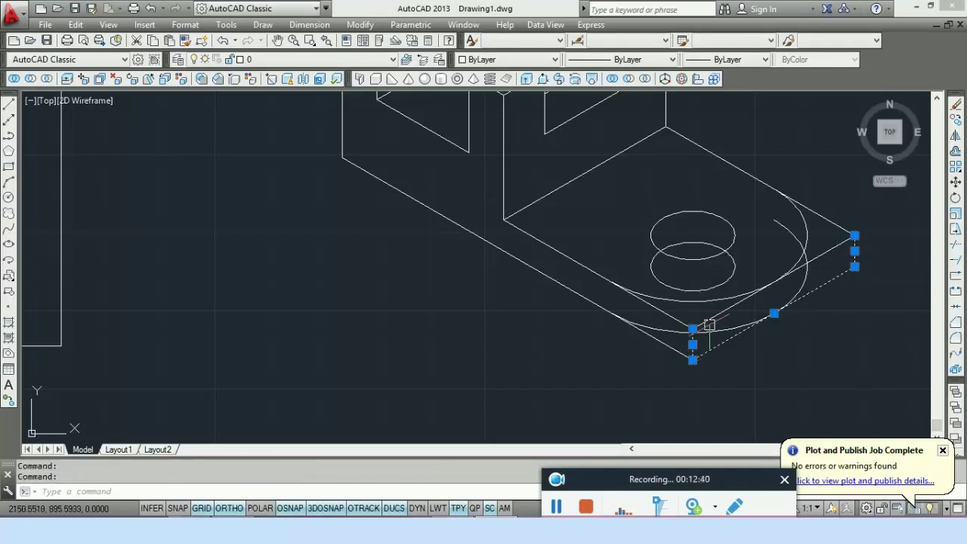
{"action": "left_click", "coordinate": [714, 317]}
{"action": "key", "text": "Delete"}
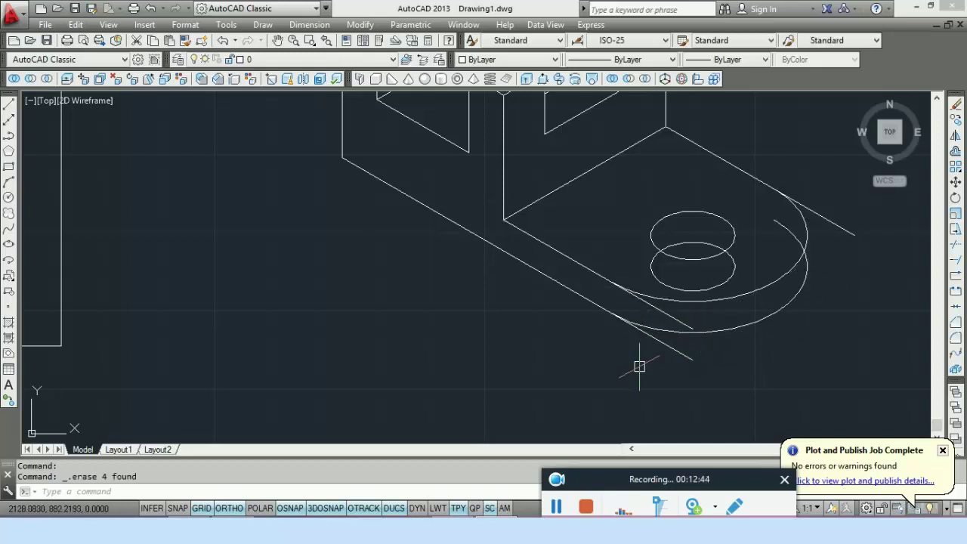
Trim the ends of the plate's three long edges that project beyond the rounded end arcs
{"action": "type", "text": "tr"}
{"action": "key", "text": "Return"}
{"action": "key", "text": "Return"}
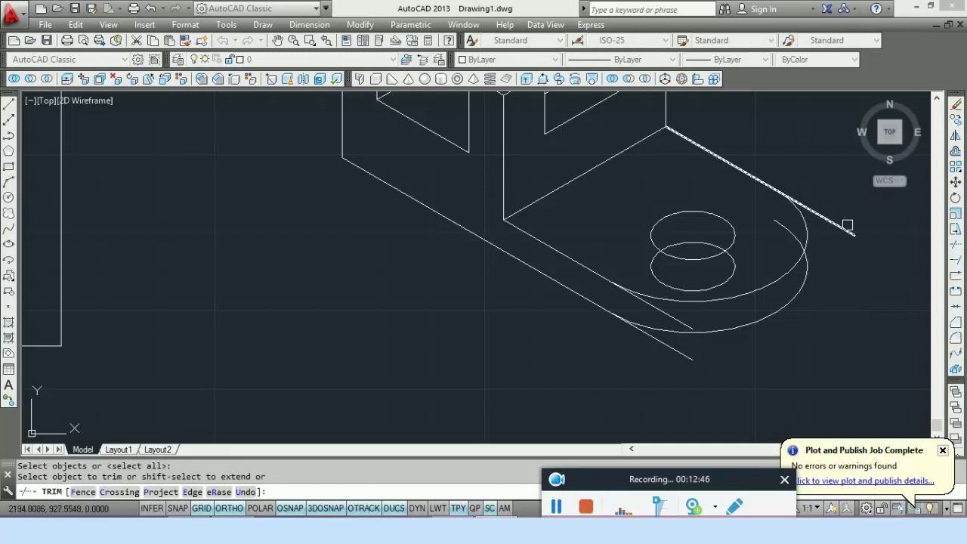
{"action": "left_click", "coordinate": [847, 225]}
{"action": "left_click", "coordinate": [669, 322]}
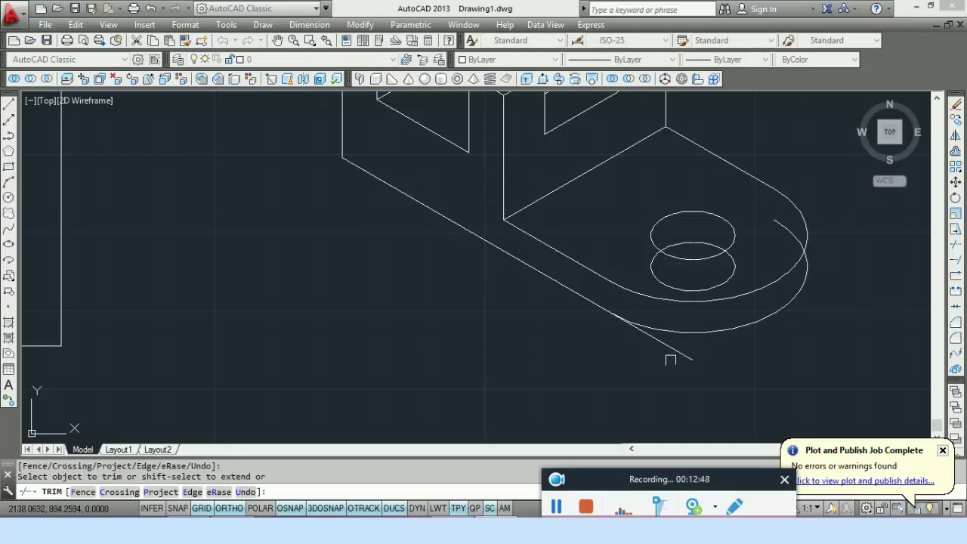
{"action": "left_click", "coordinate": [675, 350]}
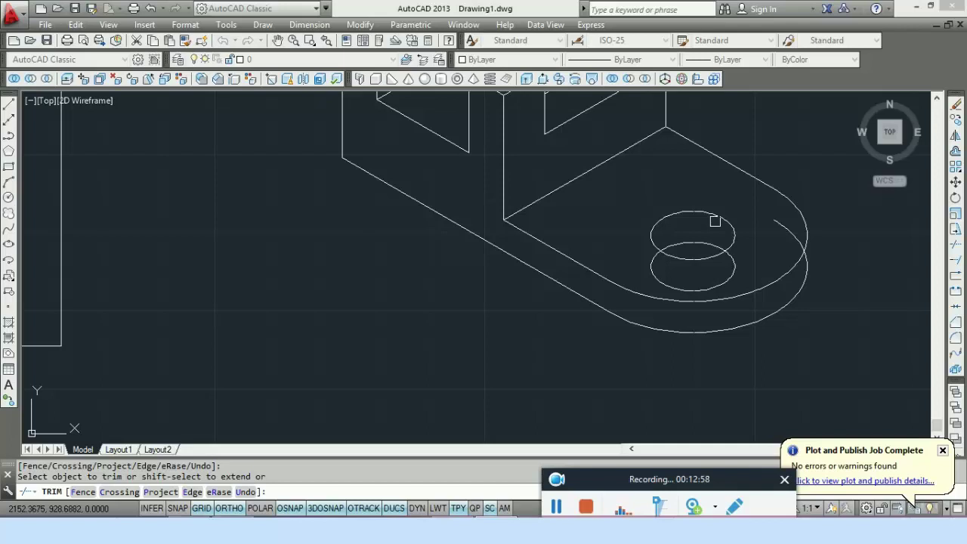
Check the hole in the reference bracket, and trim the lower hole ellipse to the arc inside the upper one
{"action": "scroll", "coordinate": [714, 221], "scroll_direction": "down", "scroll_amount": 5}
{"action": "scroll", "coordinate": [264, 212], "scroll_direction": "up", "scroll_amount": 8}
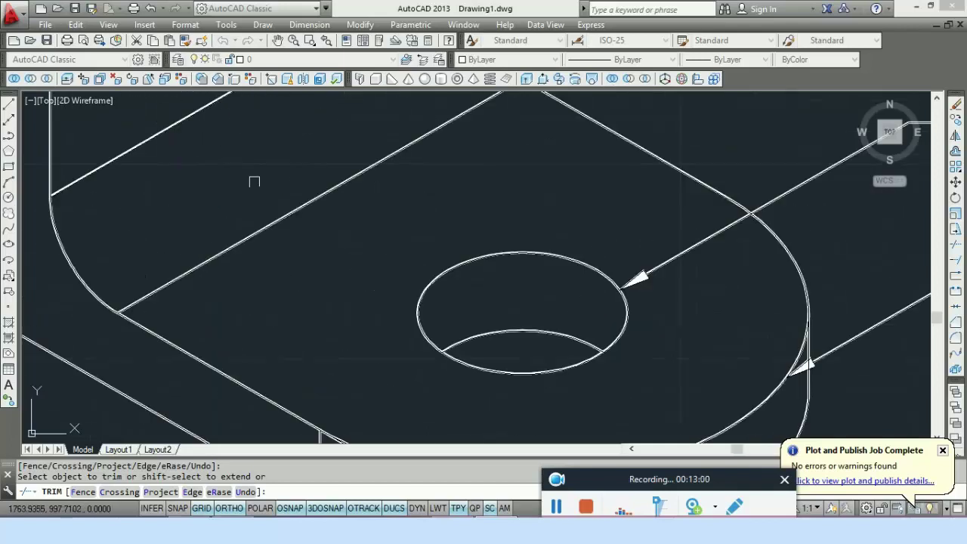
{"action": "scroll", "coordinate": [439, 310], "scroll_direction": "down", "scroll_amount": 7}
{"action": "scroll", "coordinate": [471, 334], "scroll_direction": "up", "scroll_amount": 5}
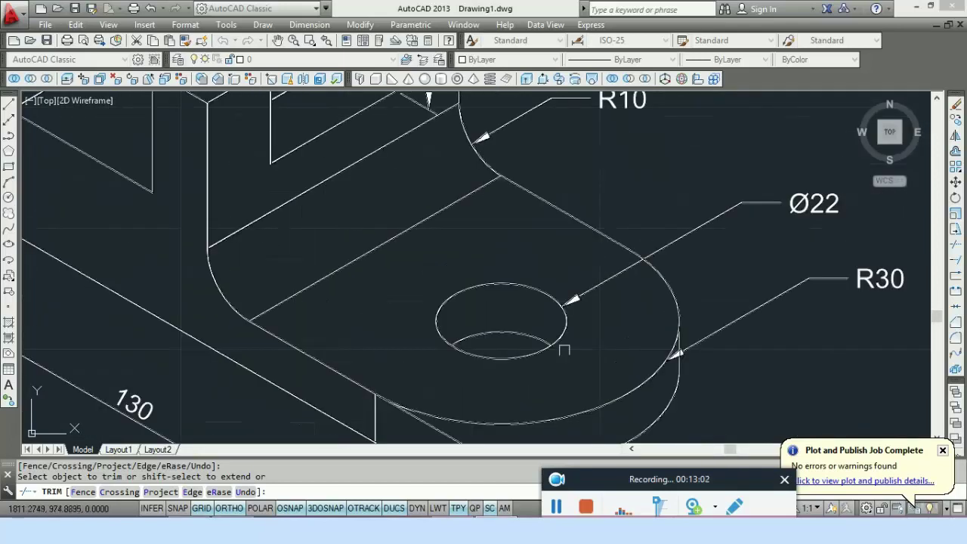
{"action": "scroll", "coordinate": [563, 349], "scroll_direction": "down", "scroll_amount": 5}
{"action": "middle_click_drag", "start_coordinate": [639, 302], "coordinate": [269, 302]}
{"action": "scroll", "coordinate": [755, 372], "scroll_direction": "up", "scroll_amount": 4}
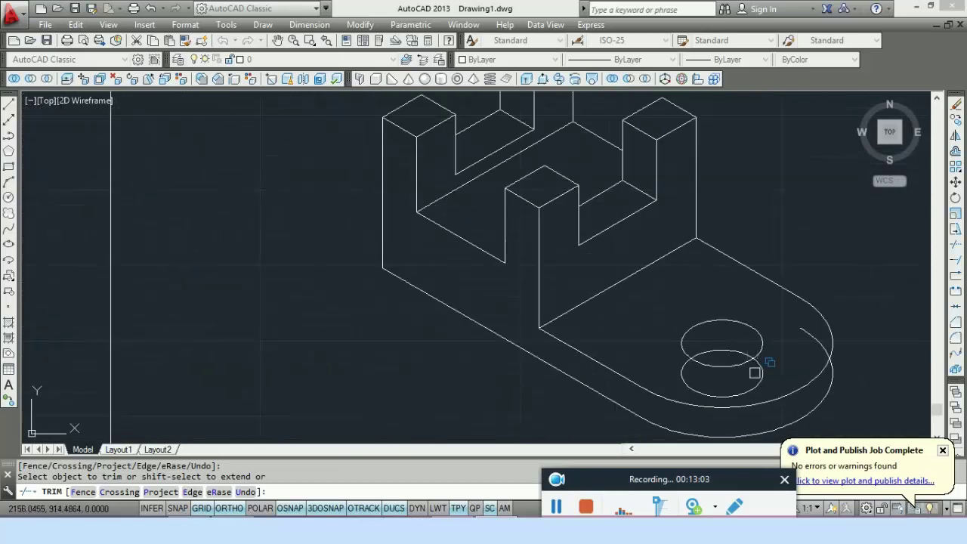
{"action": "middle_click_drag", "start_coordinate": [753, 385], "coordinate": [715, 319]}
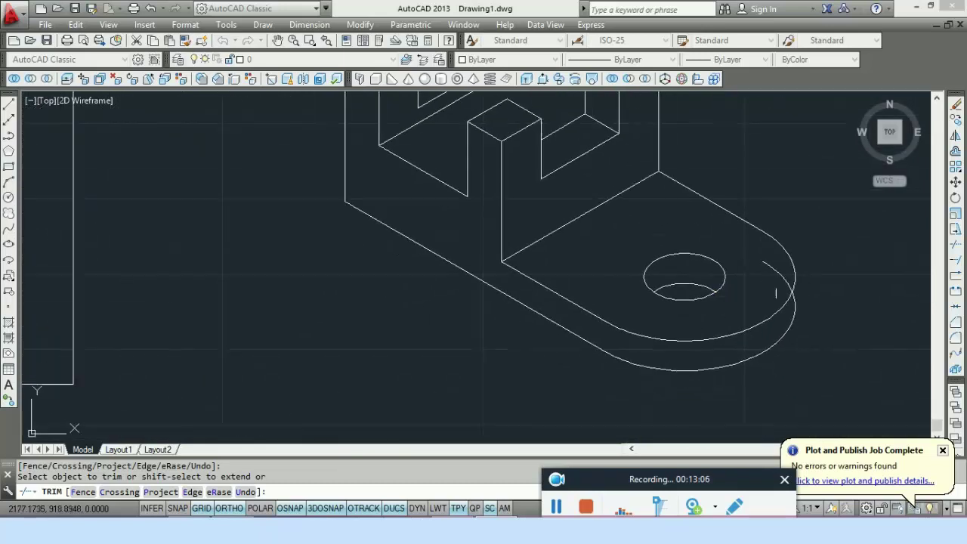
Trim the part of the plate's lower end arc that lies inside the upper end arc
{"action": "left_click", "coordinate": [764, 294]}
{"action": "key", "text": "Escape"}
{"action": "scroll", "coordinate": [731, 370], "scroll_direction": "down", "scroll_amount": 2}
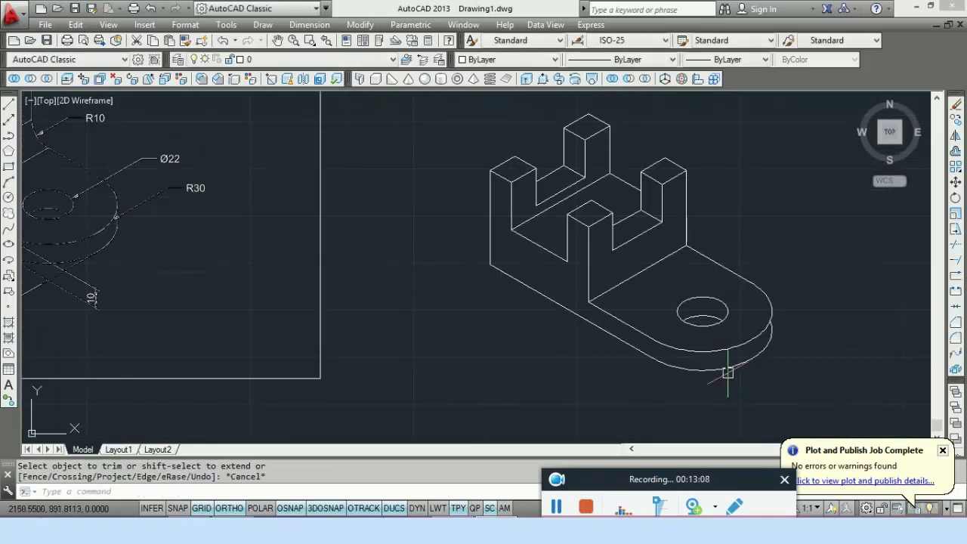
Draw a vertical line joining the outermost quadrant points of the lower and upper end arcs
{"action": "scroll", "coordinate": [727, 372], "scroll_direction": "up", "scroll_amount": 2}
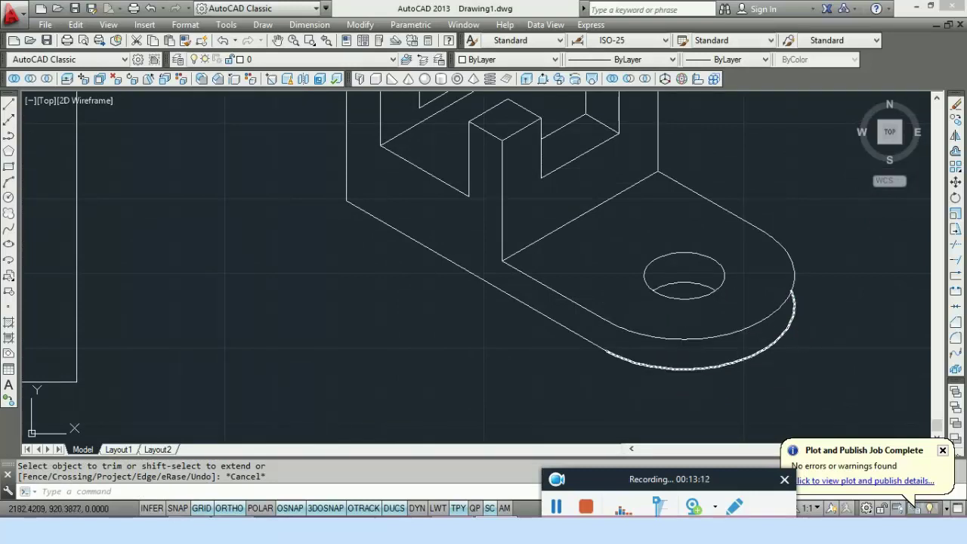
{"action": "key", "text": "Return"}
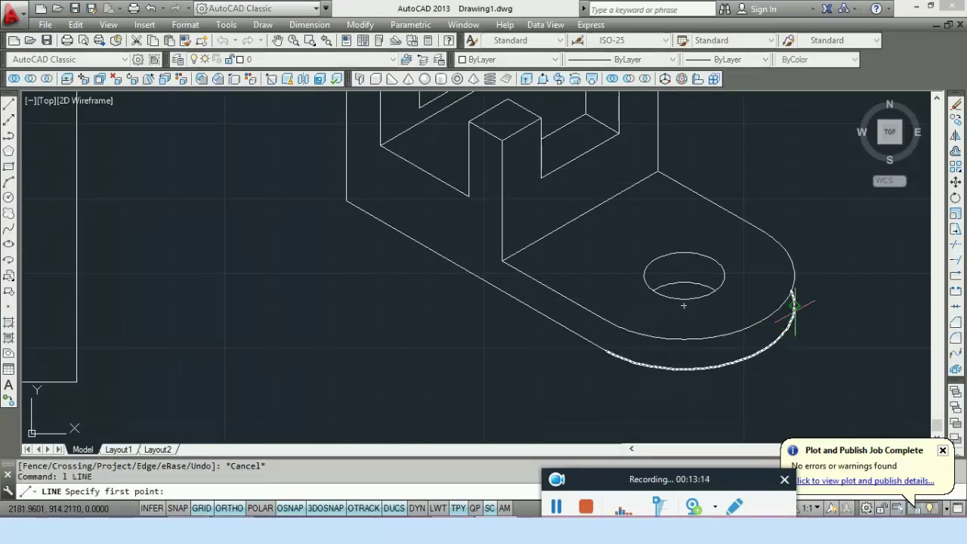
{"action": "scroll", "coordinate": [792, 305], "scroll_direction": "up", "scroll_amount": 2}
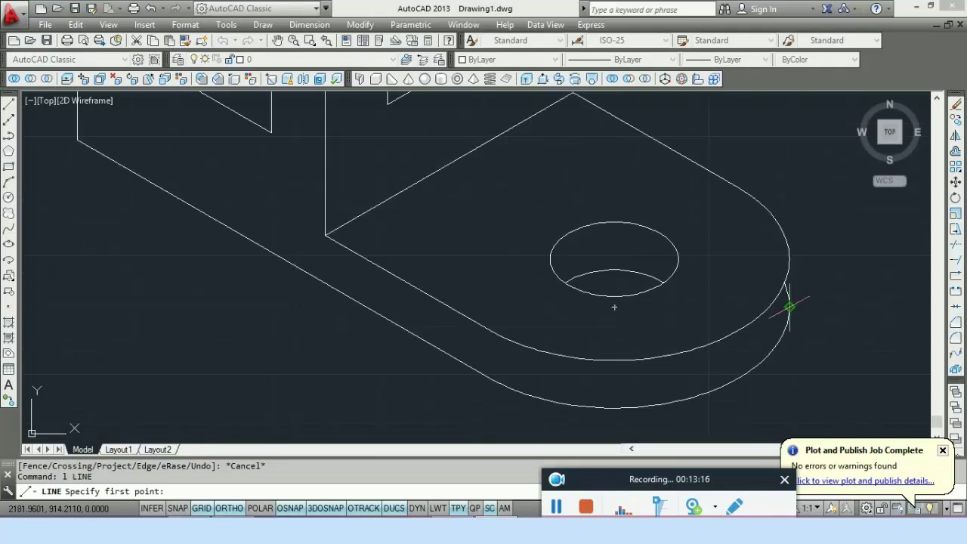
{"action": "left_click", "coordinate": [790, 306]}
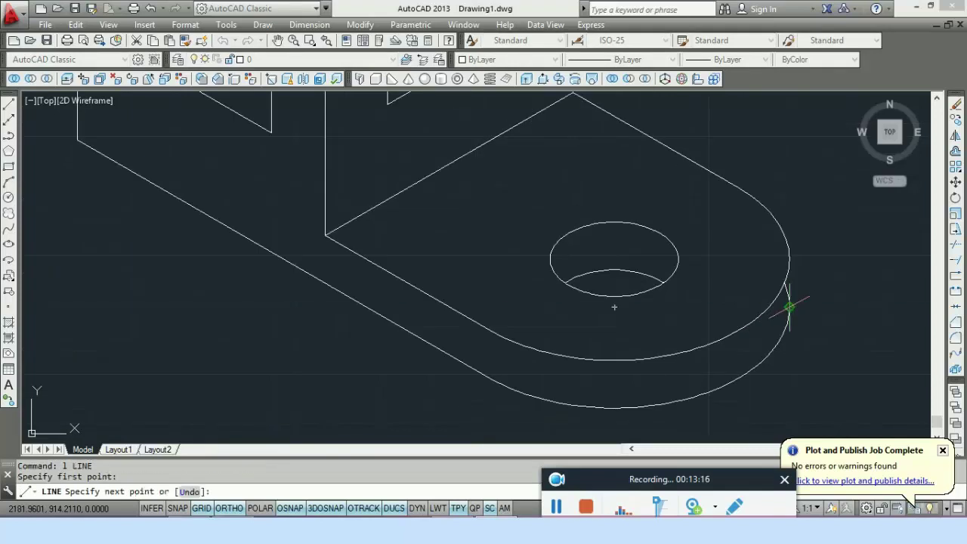
{"action": "left_click", "coordinate": [788, 259]}
{"action": "key", "text": "Escape"}
Trim the short leftover piece of the lower end arc between the upper arc and the vertical tangent line
{"action": "scroll", "coordinate": [777, 305], "scroll_direction": "up", "scroll_amount": 2}
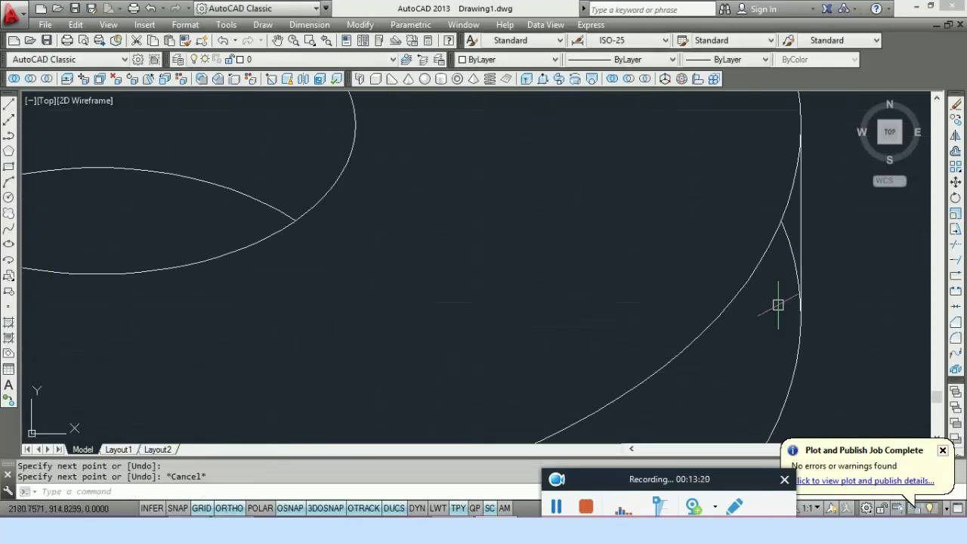
{"action": "type", "text": "tr"}
{"action": "key", "text": "Return"}
{"action": "key", "text": "Return"}
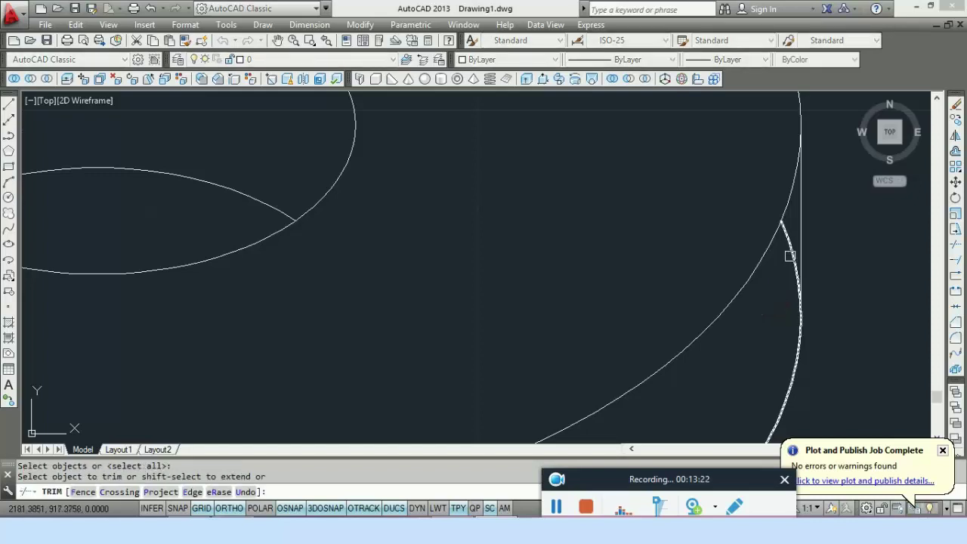
{"action": "left_click", "coordinate": [788, 254]}
{"action": "scroll", "coordinate": [620, 331], "scroll_direction": "down", "scroll_amount": 3}
{"action": "key", "text": "Escape"}
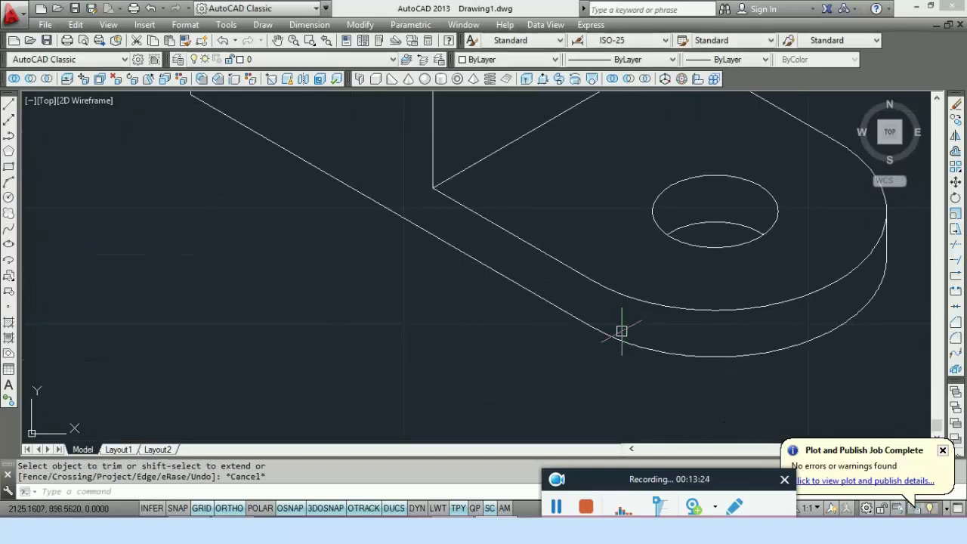
Draw a vertical line across the plate's front edge, joining the points where the upper and lower end arcs begin
{"action": "type", "text": "l"}
{"action": "key", "text": "Return"}
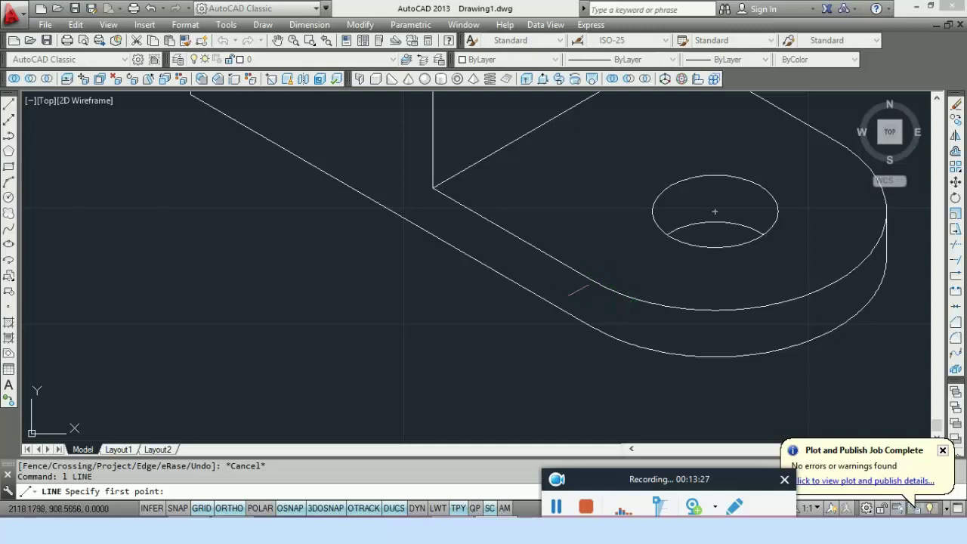
{"action": "left_click", "coordinate": [593, 281]}
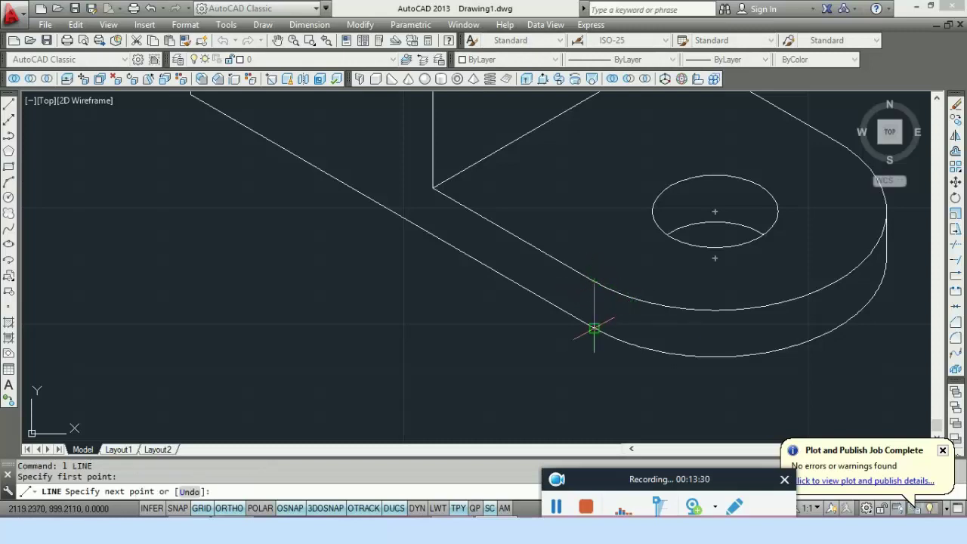
{"action": "left_click", "coordinate": [593, 328]}
{"action": "key", "text": "Escape"}
{"action": "scroll", "coordinate": [716, 348], "scroll_direction": "down", "scroll_amount": 2}
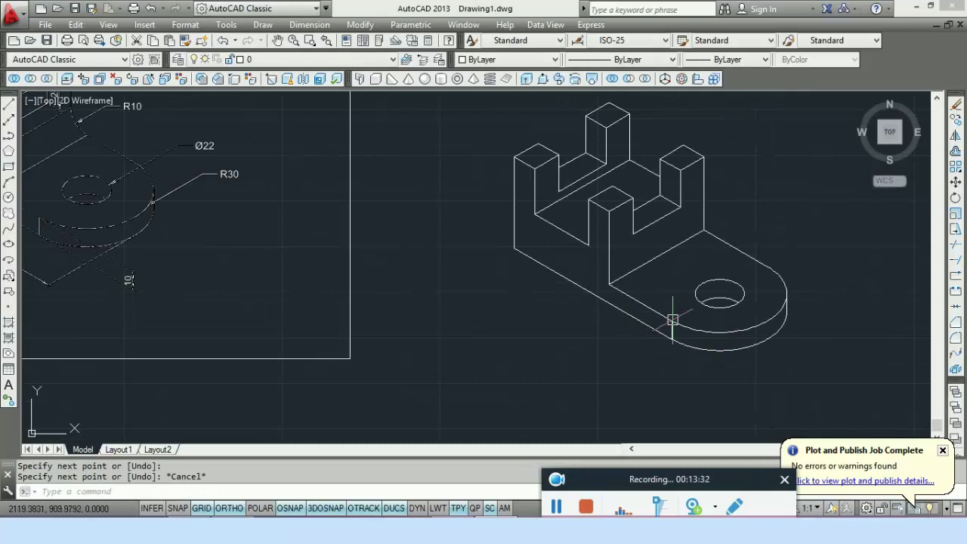
Regenerate the drawing and examine the R10 fillets between wall and plate in the reference, comparing them with the redrawn bracket
{"action": "scroll", "coordinate": [635, 302], "scroll_direction": "down", "scroll_amount": 2}
{"action": "middle_click_drag", "start_coordinate": [496, 292], "coordinate": [595, 311]}
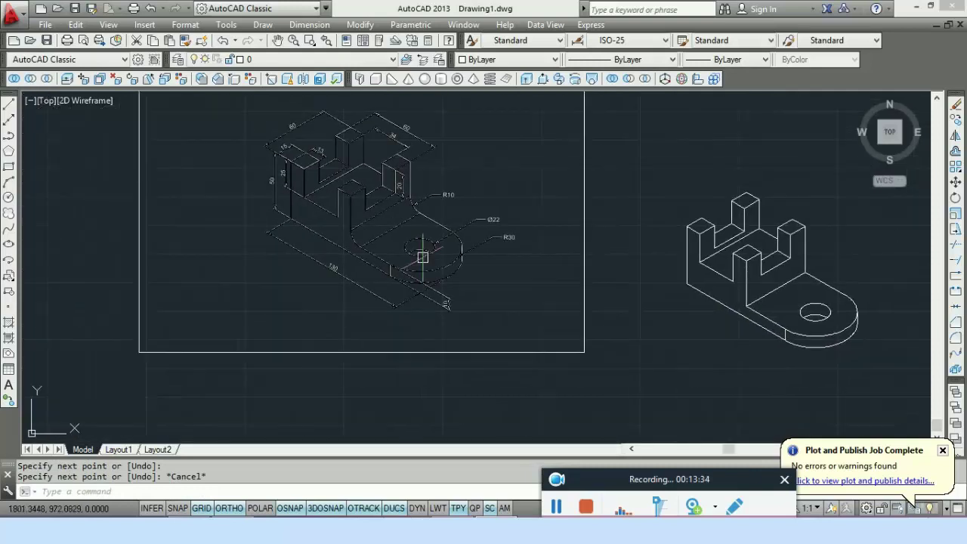
{"action": "type", "text": "re"}
{"action": "key", "text": "Return"}
{"action": "scroll", "coordinate": [368, 241], "scroll_direction": "up", "scroll_amount": 3}
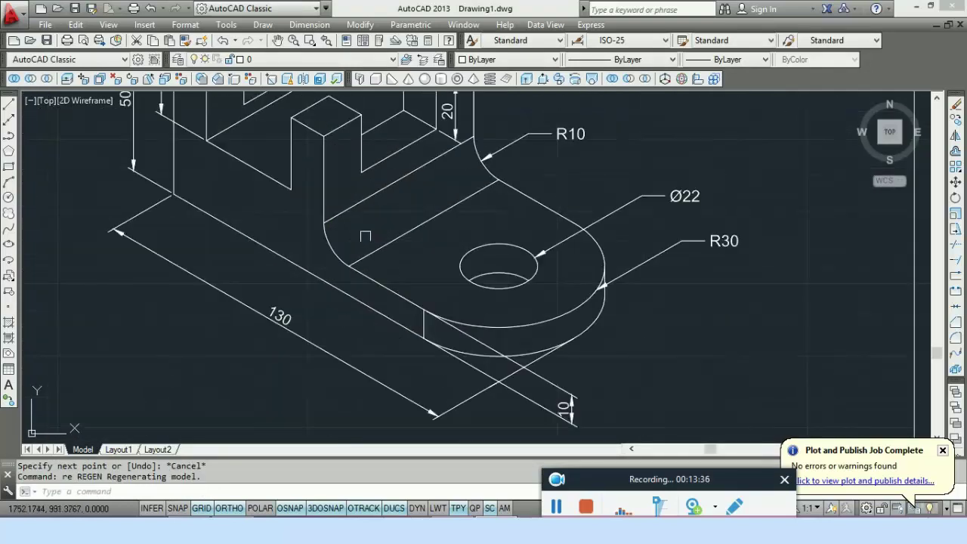
{"action": "middle_click_drag", "start_coordinate": [378, 254], "coordinate": [408, 290]}
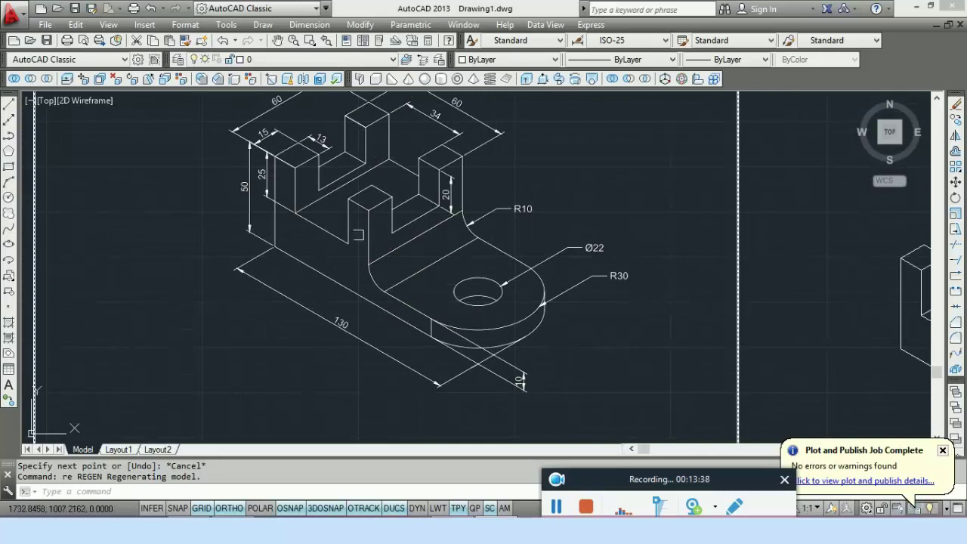
{"action": "scroll", "coordinate": [559, 300], "scroll_direction": "down", "scroll_amount": 2}
{"action": "middle_click_drag", "start_coordinate": [540, 281], "coordinate": [401, 226]}
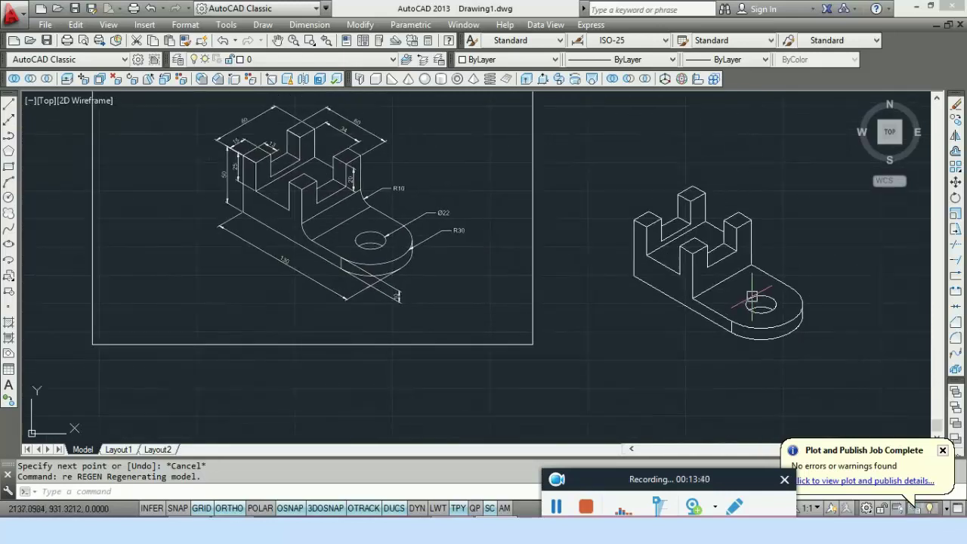
{"action": "scroll", "coordinate": [279, 223], "scroll_direction": "up", "scroll_amount": 4}
{"action": "scroll", "coordinate": [343, 224], "scroll_direction": "down", "scroll_amount": 2}
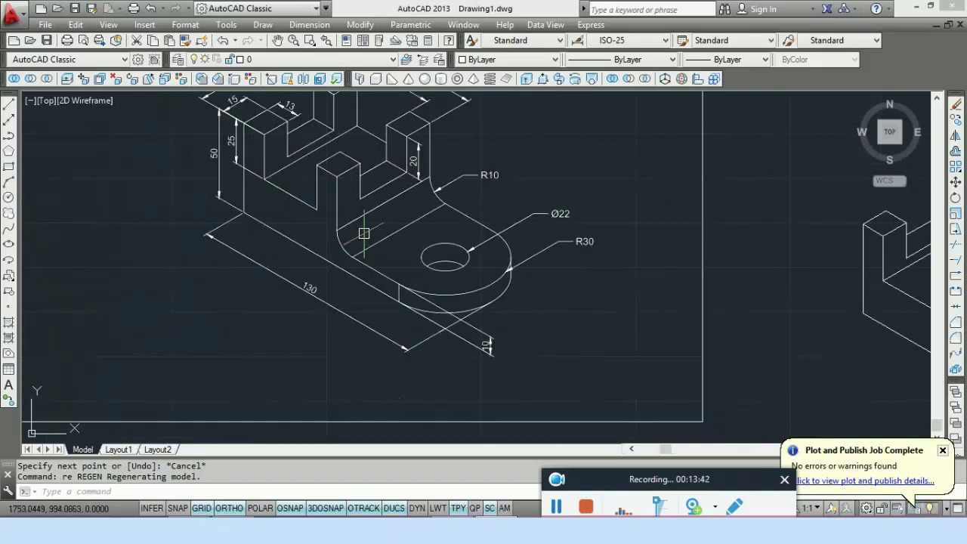
{"action": "scroll", "coordinate": [364, 233], "scroll_direction": "up", "scroll_amount": 2}
{"action": "scroll", "coordinate": [348, 234], "scroll_direction": "down", "scroll_amount": 2}
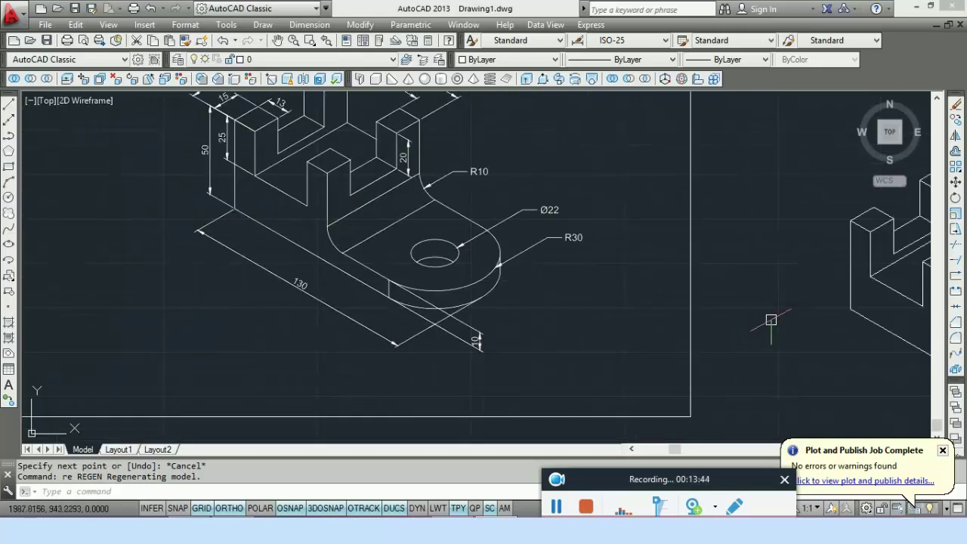
{"action": "middle_click_drag", "start_coordinate": [926, 332], "coordinate": [593, 255]}
{"action": "scroll", "coordinate": [645, 270], "scroll_direction": "down", "scroll_amount": 2}
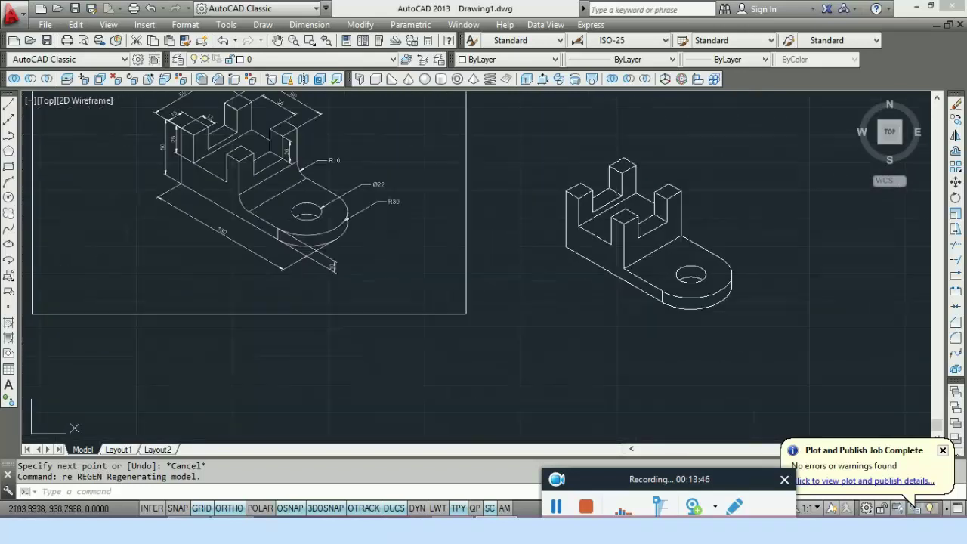
{"action": "middle_click_drag", "start_coordinate": [646, 270], "coordinate": [459, 231]}
{"action": "scroll", "coordinate": [457, 210], "scroll_direction": "up", "scroll_amount": 2}
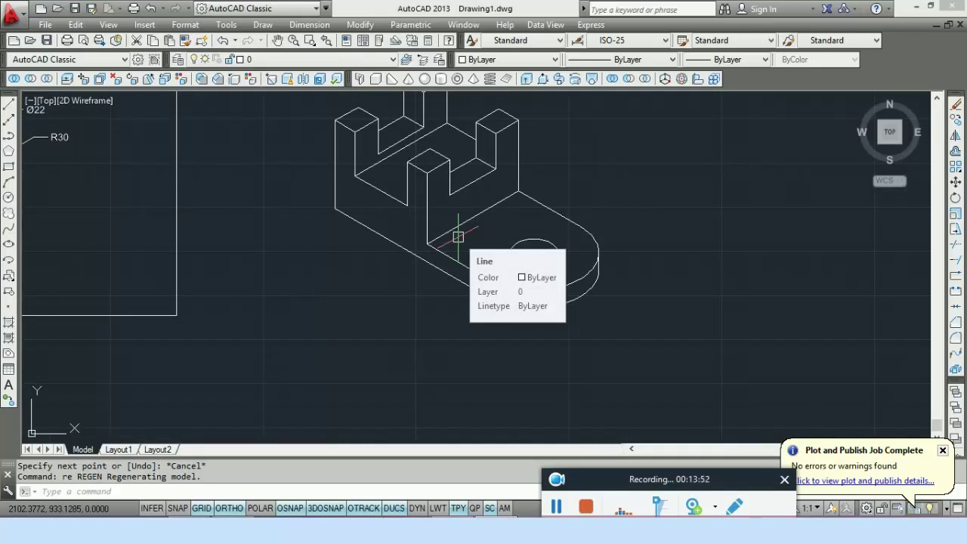
Change the drafting settings' grid snap type to Rectangular snap
{"action": "type", "text": "ds"}
{"action": "key", "text": "Return"}
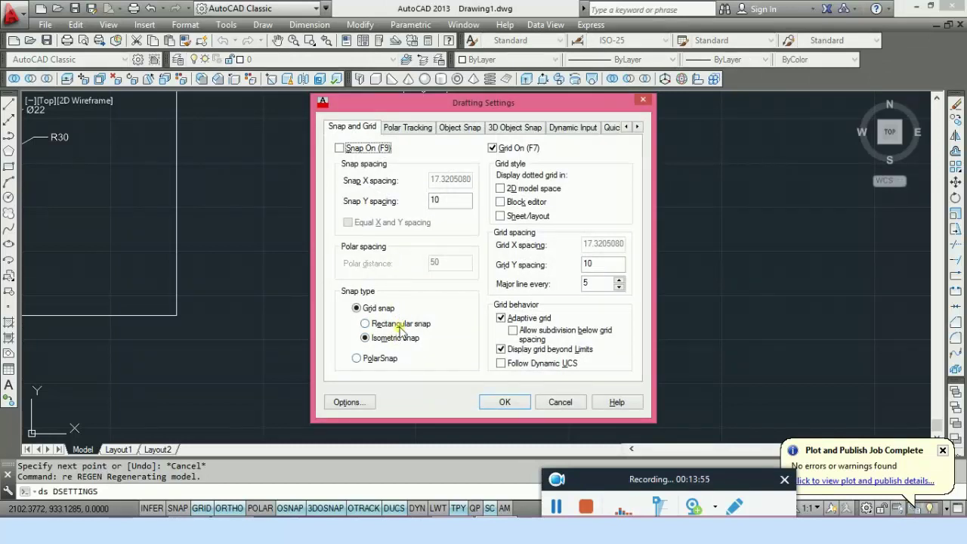
{"action": "left_click", "coordinate": [400, 324]}
{"action": "left_click", "coordinate": [502, 402]}
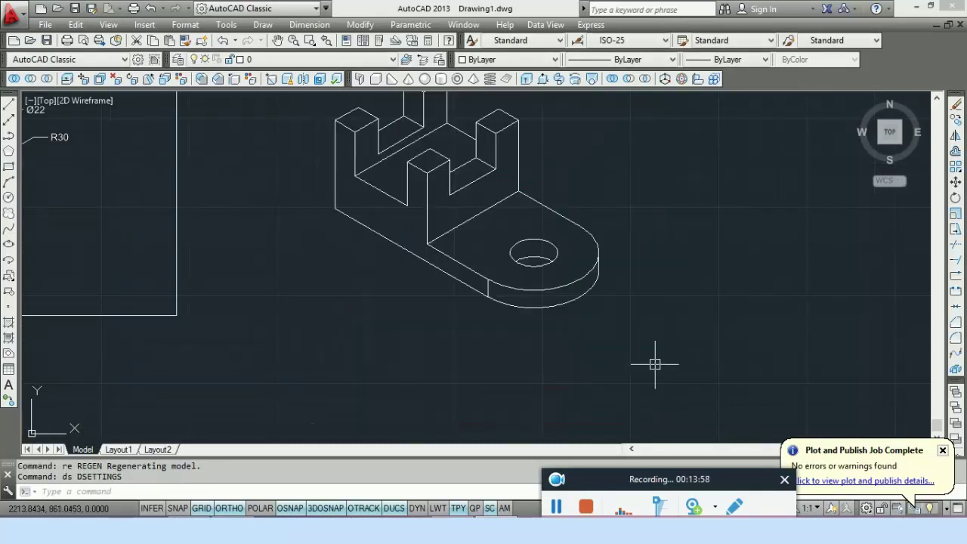
Draw a vertical and a horizontal line forming an L in the empty area beside the redrawn bracket
{"action": "middle_click_drag", "start_coordinate": [647, 363], "coordinate": [466, 353]}
{"action": "key", "text": "Return"}
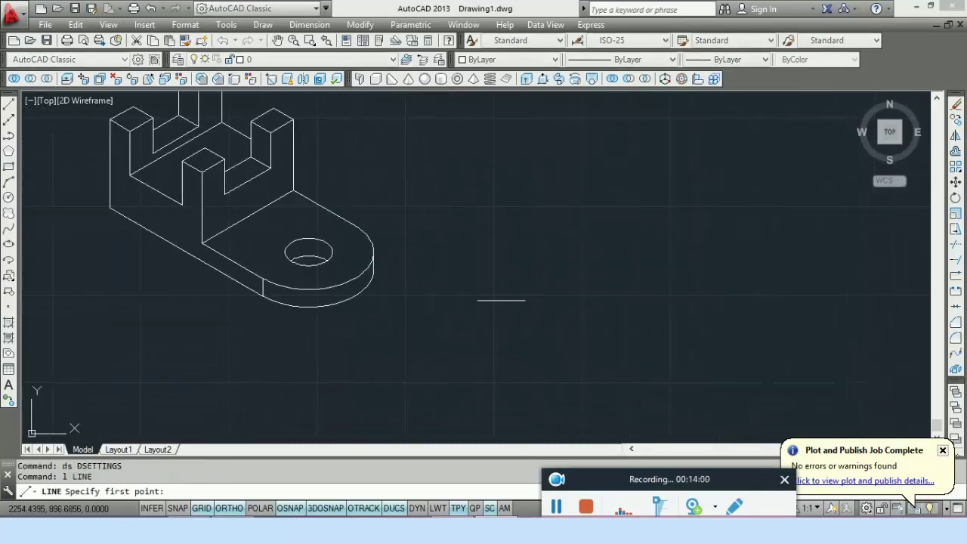
{"action": "left_click", "coordinate": [486, 217]}
{"action": "left_click", "coordinate": [494, 368]}
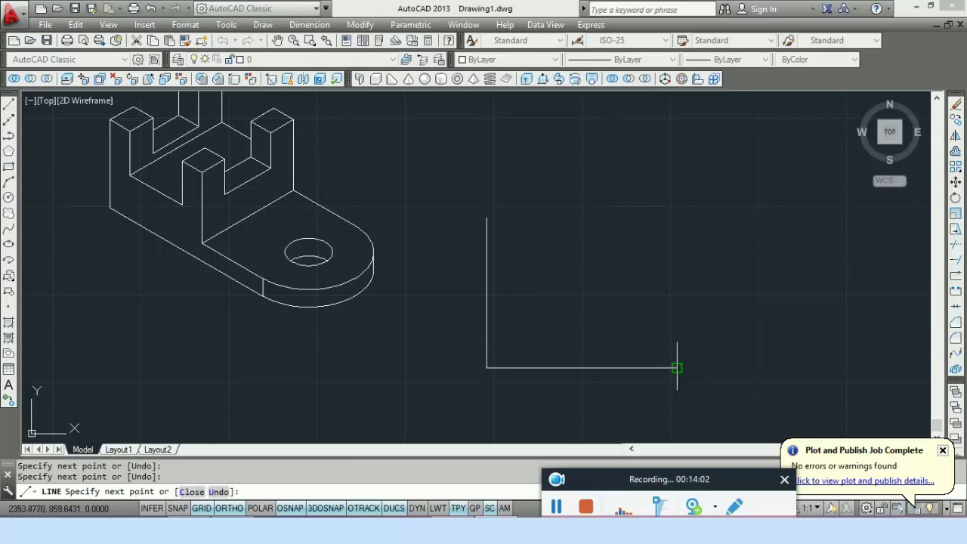
{"action": "left_click", "coordinate": [675, 370]}
{"action": "key", "text": "Escape"}
{"action": "scroll", "coordinate": [510, 377], "scroll_direction": "up", "scroll_amount": 4}
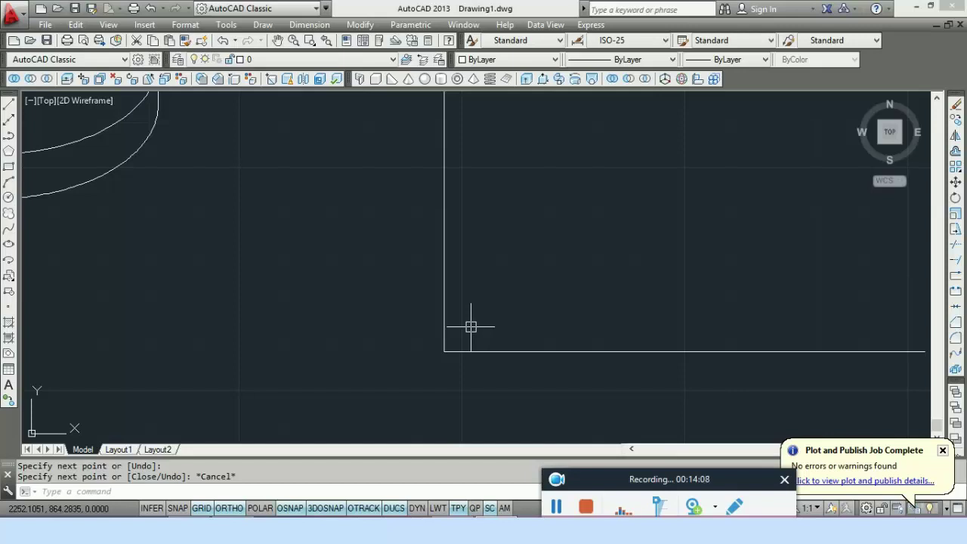
{"action": "type", "text": "f"}
{"action": "key", "text": "Return"}
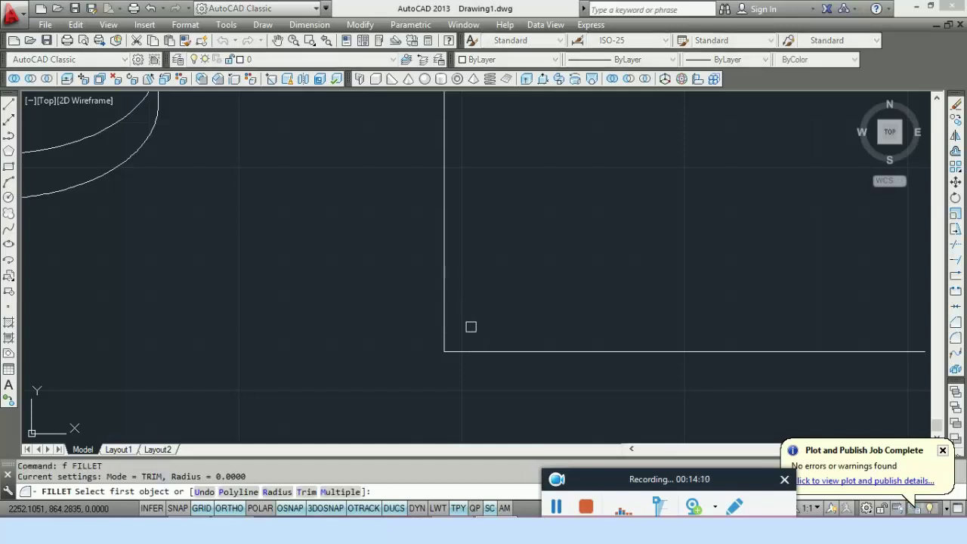
{"action": "key", "text": "Escape"}
Erase the two lines of the L beside the bracket
{"action": "scroll", "coordinate": [544, 367], "scroll_direction": "down", "scroll_amount": 2}
{"action": "left_click", "coordinate": [758, 367]}
{"action": "left_click", "coordinate": [712, 350]}
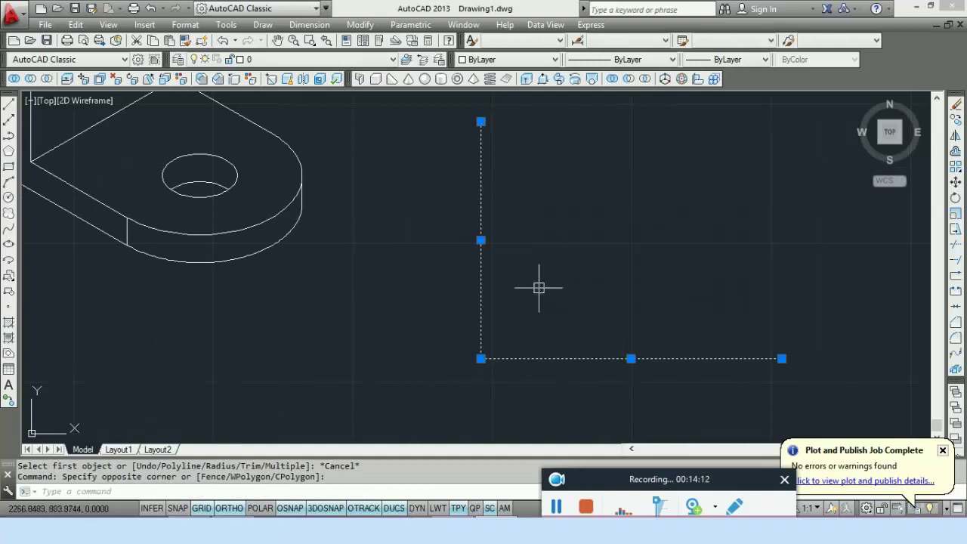
{"action": "key", "text": "Delete"}
{"action": "key", "text": "Escape"}
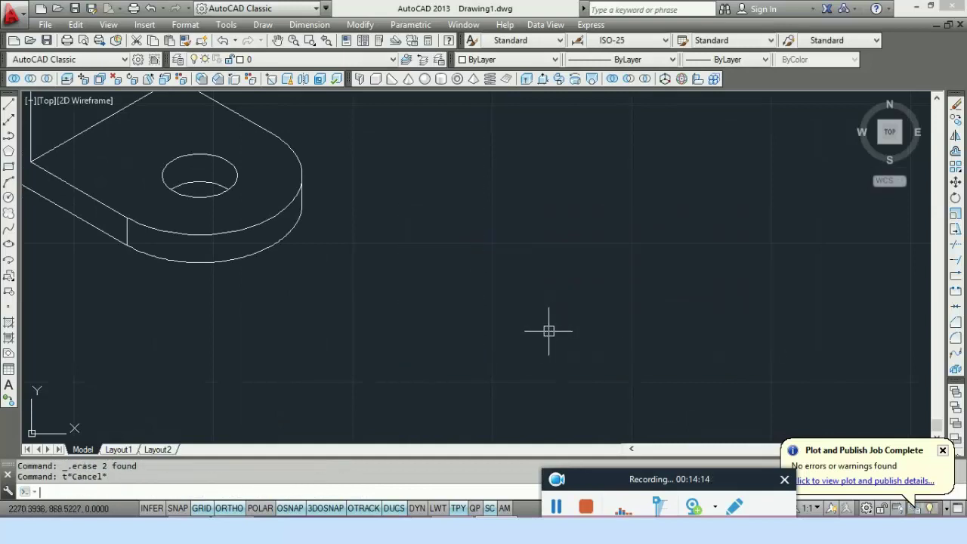
Draw a rectangle in the empty area beside the redrawn bracket
{"action": "type", "text": "rec"}
{"action": "key", "text": "Return"}
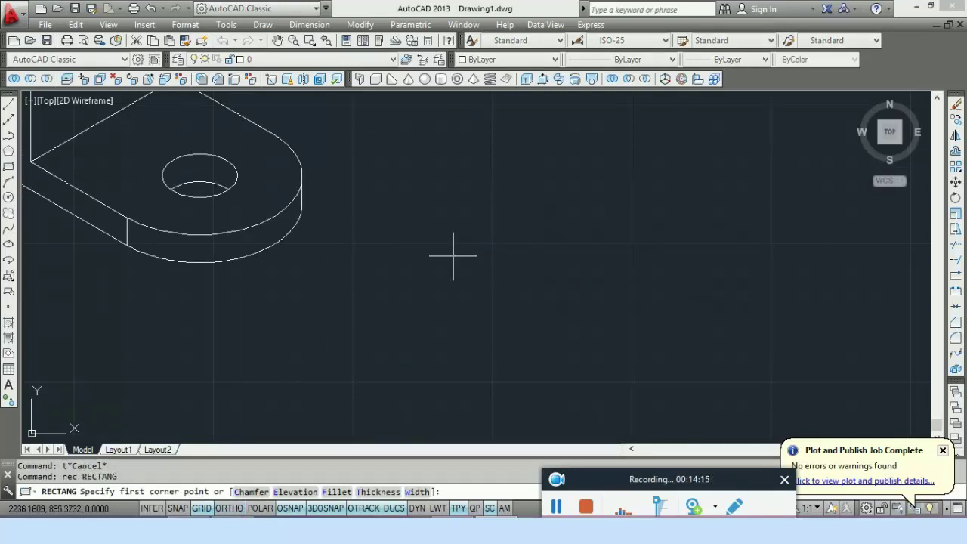
{"action": "left_click", "coordinate": [424, 212]}
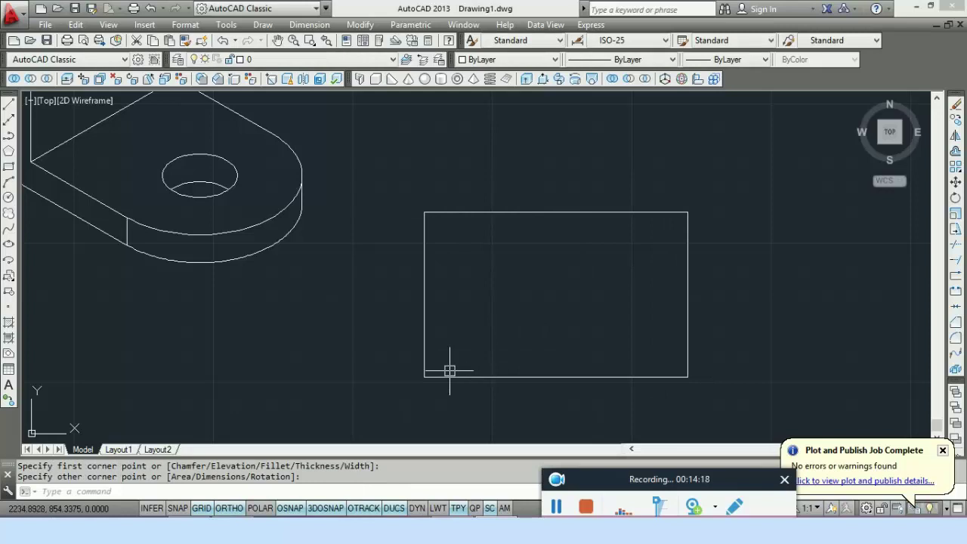
Fillet the rectangle's lower-left corner with a radius of 10
{"action": "type", "text": "f"}
{"action": "key", "text": "Return"}
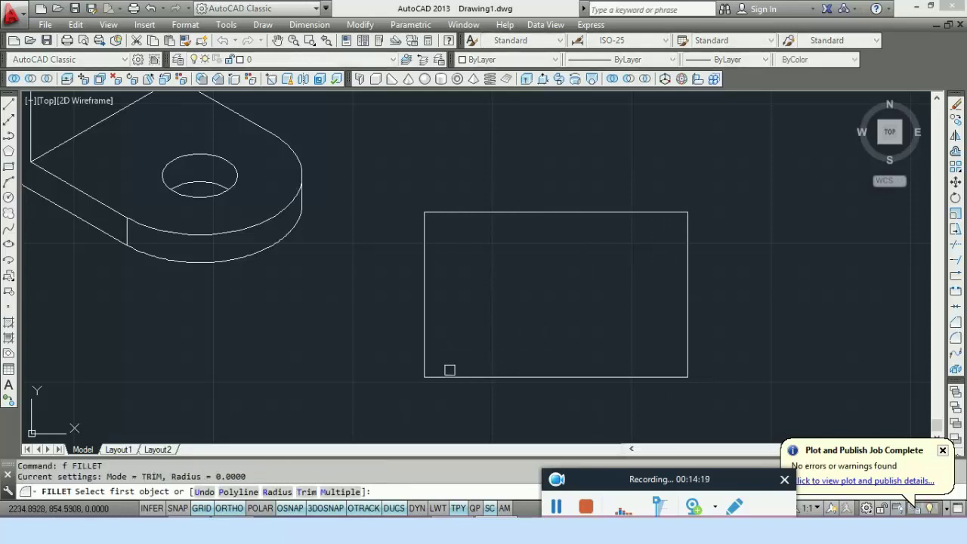
{"action": "left_click", "coordinate": [286, 492]}
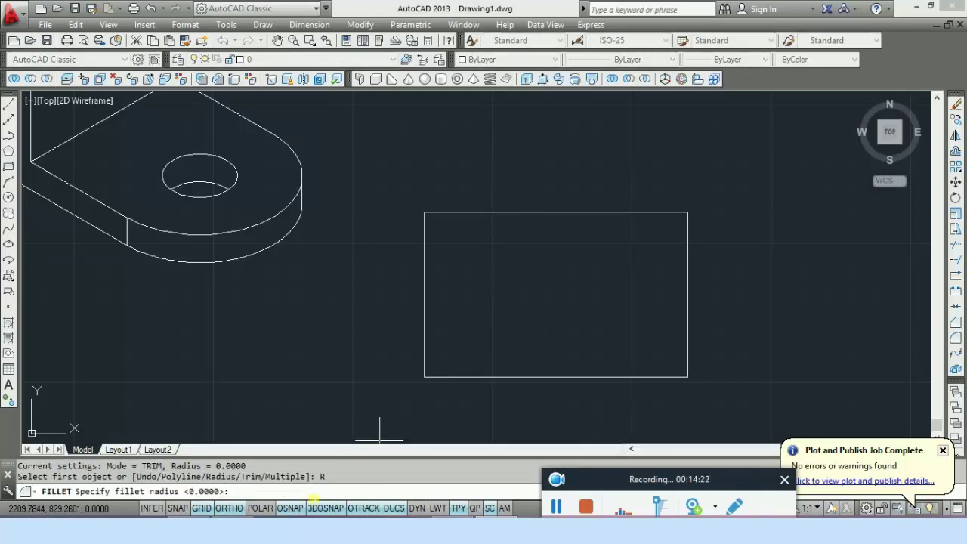
{"action": "type", "text": "10"}
{"action": "key", "text": "Return"}
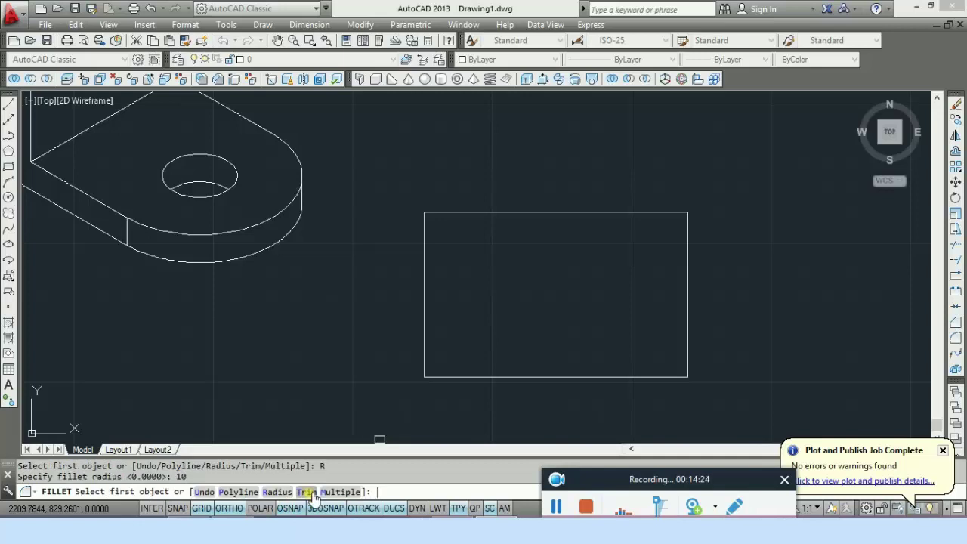
{"action": "left_click", "coordinate": [422, 356]}
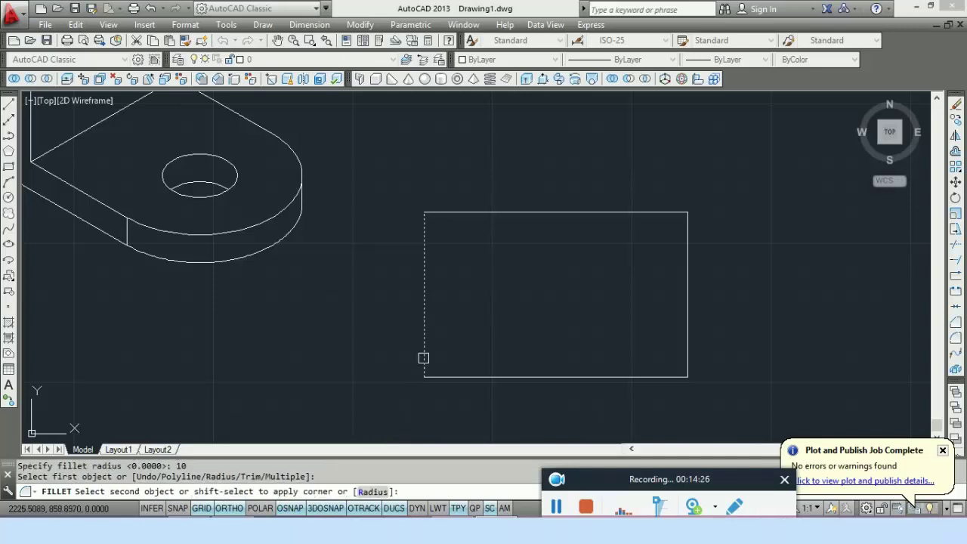
{"action": "left_click", "coordinate": [466, 381]}
{"action": "scroll", "coordinate": [446, 381], "scroll_direction": "up", "scroll_amount": 3}
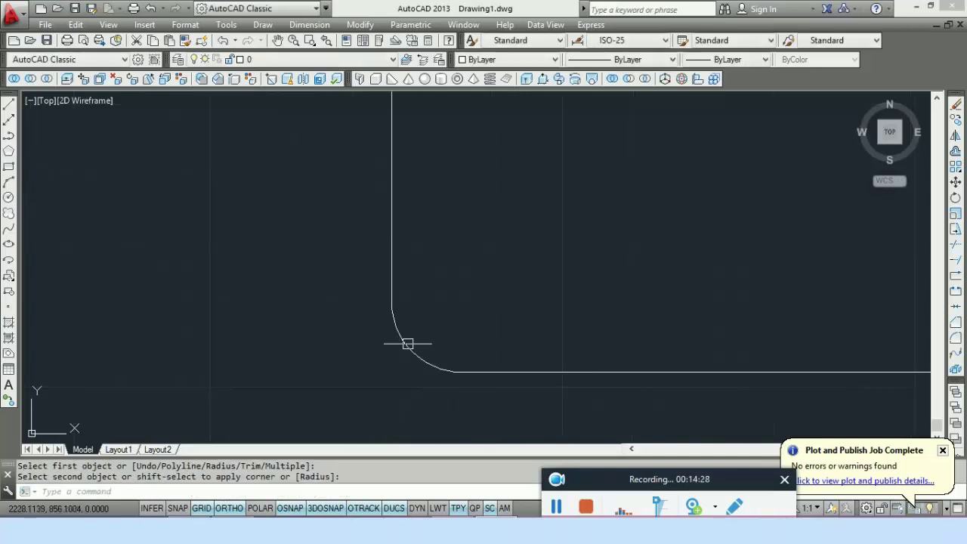
{"action": "scroll", "coordinate": [405, 341], "scroll_direction": "down", "scroll_amount": 1}
{"action": "middle_click_drag", "start_coordinate": [416, 356], "coordinate": [398, 360]}
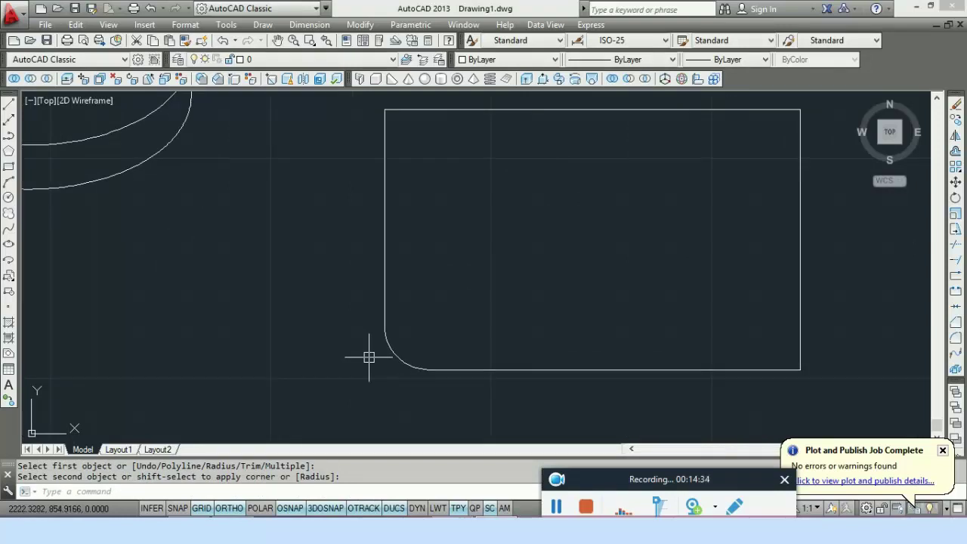
Draw a radius 10 circle tangent to the bottom and right sides of the rectangle near its lower-right corner
{"action": "type", "text": "c"}
{"action": "key", "text": "Return"}
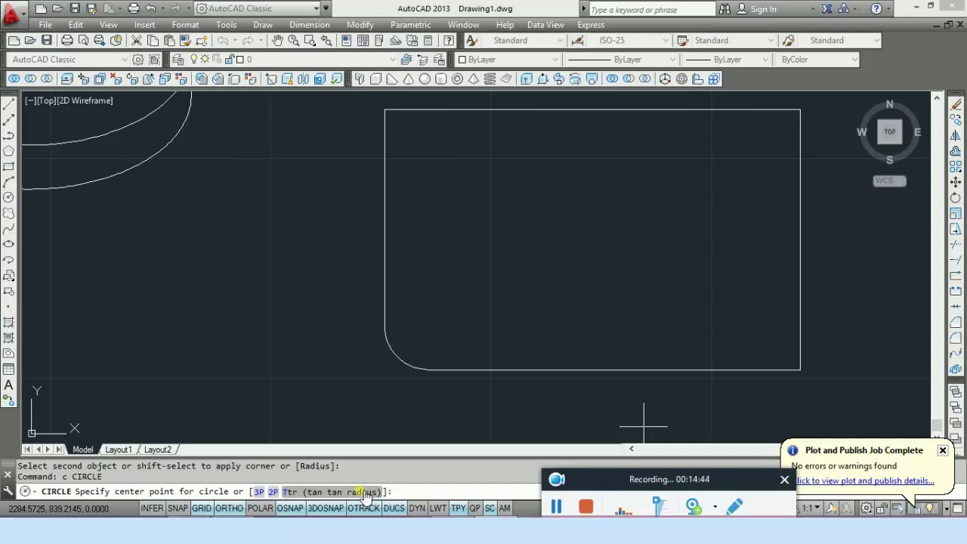
{"action": "key", "text": "Return"}
{"action": "left_click", "coordinate": [728, 368]}
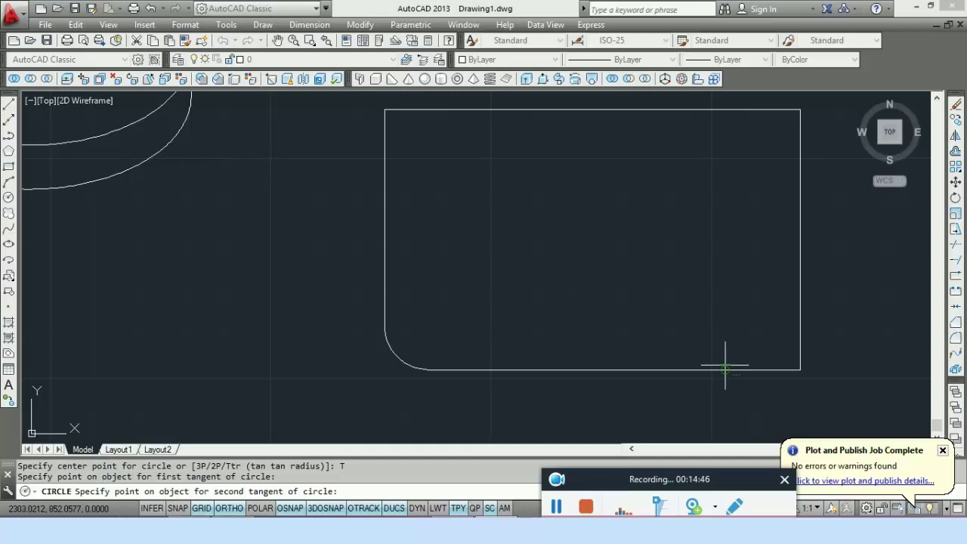
{"action": "left_click", "coordinate": [805, 321]}
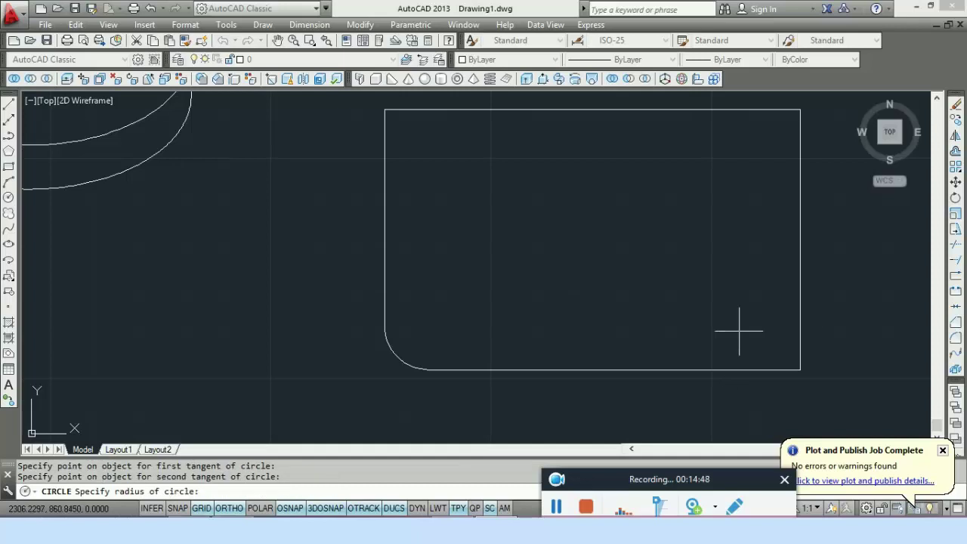
{"action": "key", "text": "Return"}
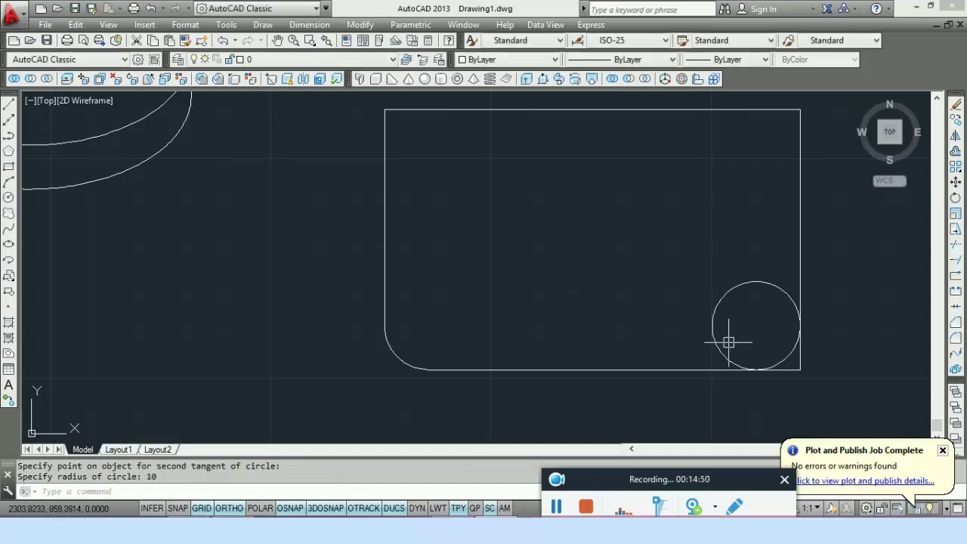
Trim away the rectangle's lower-right corner outside the tangent circle
{"action": "middle_click_drag", "start_coordinate": [728, 339], "coordinate": [604, 298]}
{"action": "scroll", "coordinate": [633, 323], "scroll_direction": "up", "scroll_amount": 2}
{"action": "scroll", "coordinate": [632, 323], "scroll_direction": "down", "scroll_amount": 2}
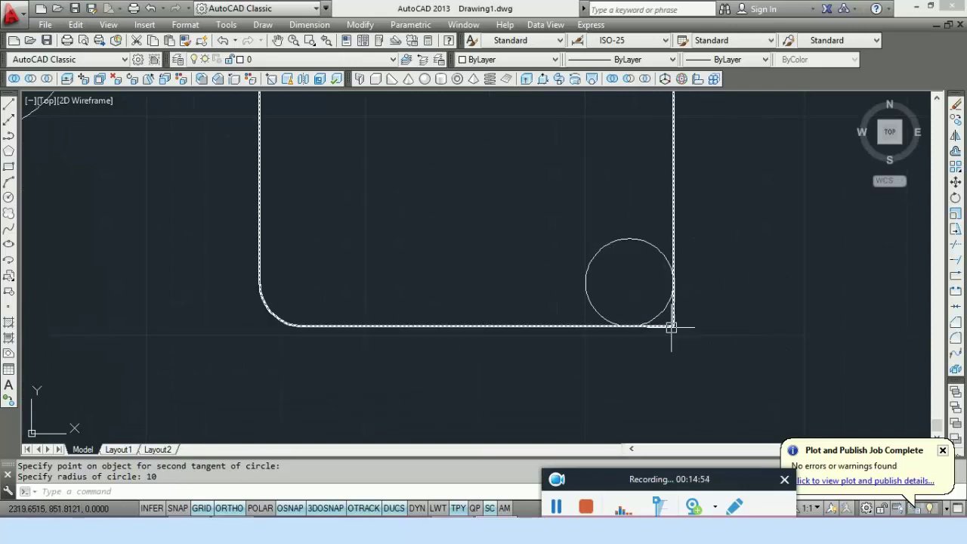
{"action": "type", "text": "tr"}
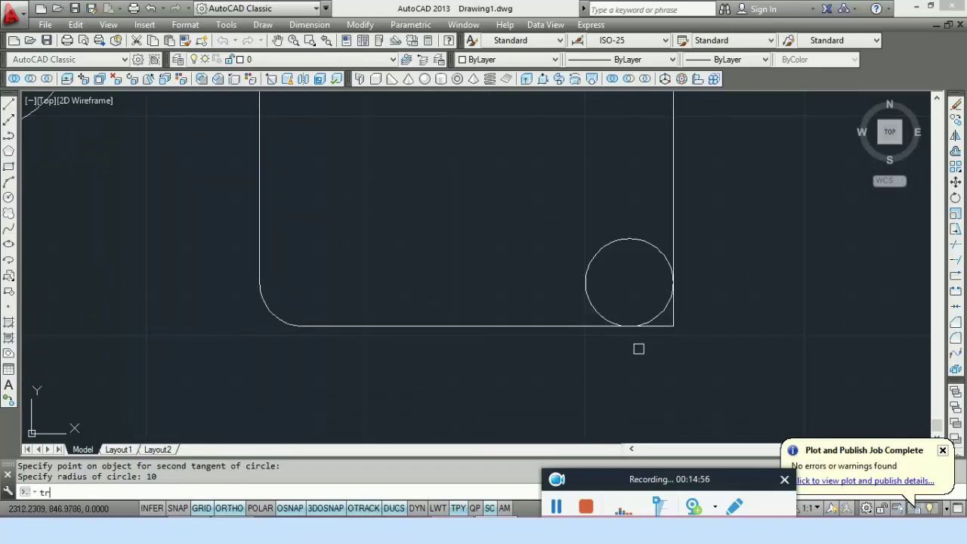
{"action": "key", "text": "Return"}
{"action": "key", "text": "Return"}
{"action": "left_click", "coordinate": [663, 329]}
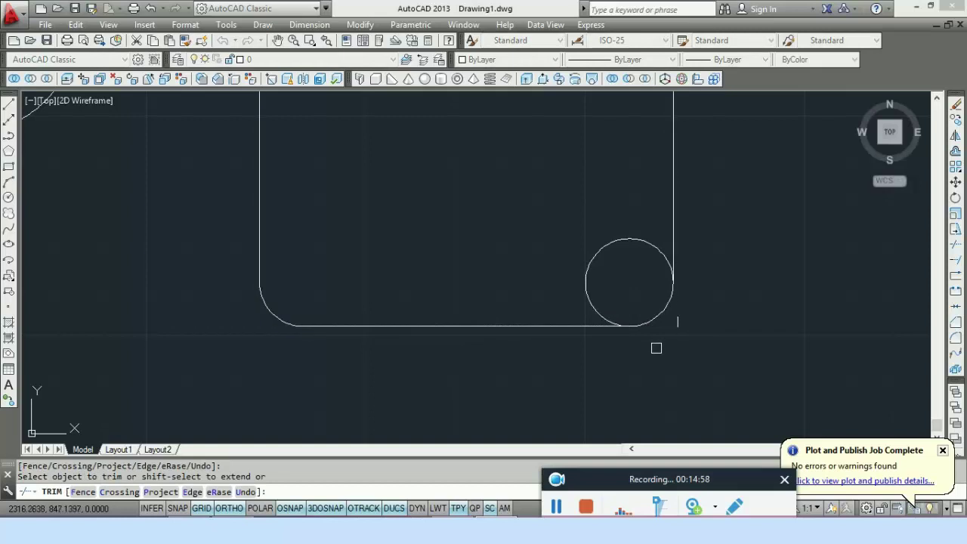
{"action": "left_click", "coordinate": [677, 343]}
{"action": "key", "text": "Escape"}
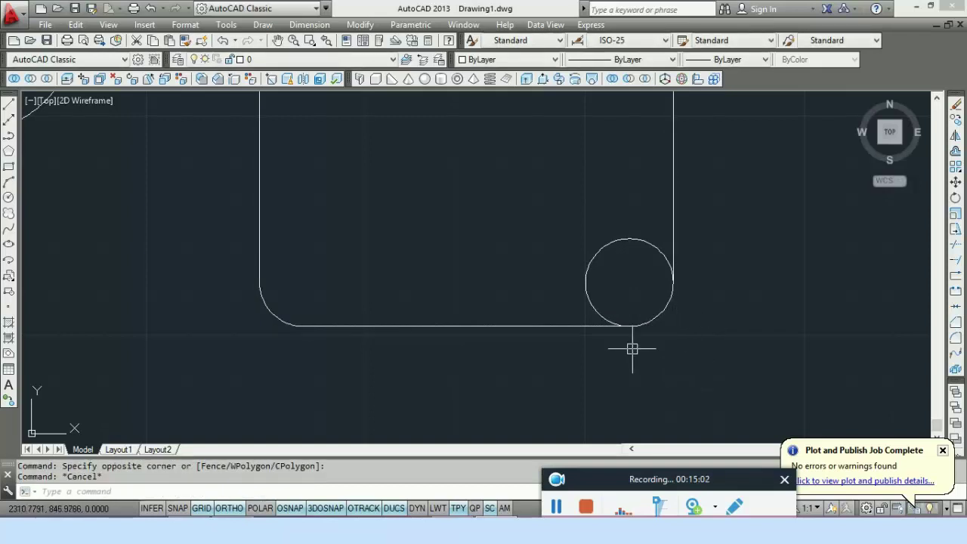
Trim off the inner part of the circle, leaving only the rounded lower-right corner arc
{"action": "type", "text": "tr"}
{"action": "key", "text": "Return"}
{"action": "key", "text": "Return"}
{"action": "left_click", "coordinate": [644, 278]}
{"action": "left_click", "coordinate": [555, 208]}
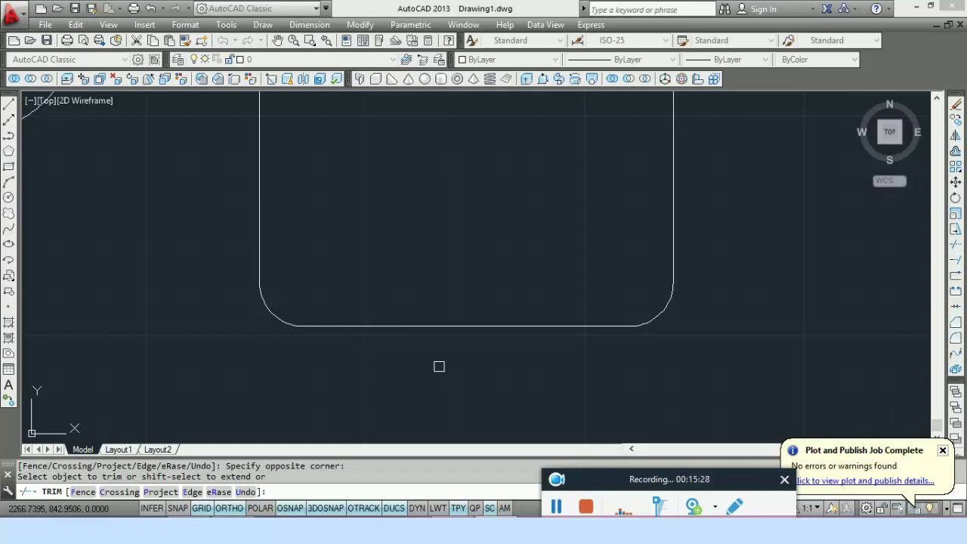
{"action": "key", "text": "Escape"}
Draw a vertical and a horizontal line from the lower-left fillet's endpoints, meeting at the arc's centre
{"action": "type", "text": "l"}
{"action": "key", "text": "Return"}
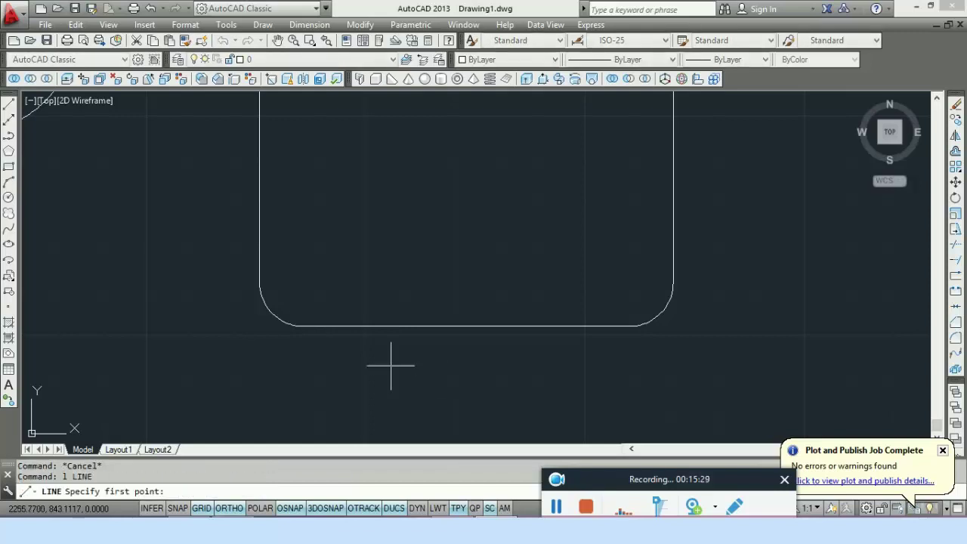
{"action": "left_click", "coordinate": [302, 323]}
{"action": "left_click", "coordinate": [303, 281]}
{"action": "key", "text": "Escape"}
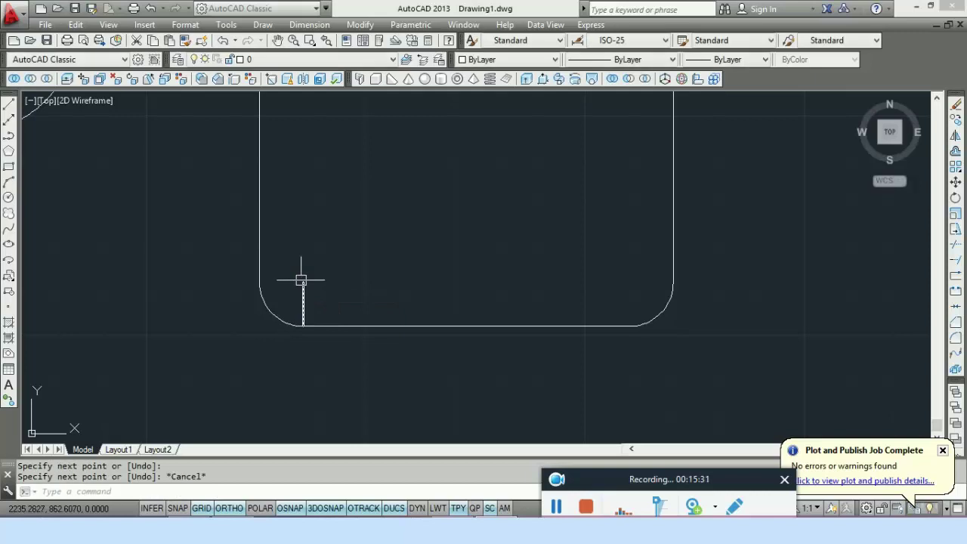
{"action": "key", "text": "Return"}
{"action": "left_click", "coordinate": [302, 282]}
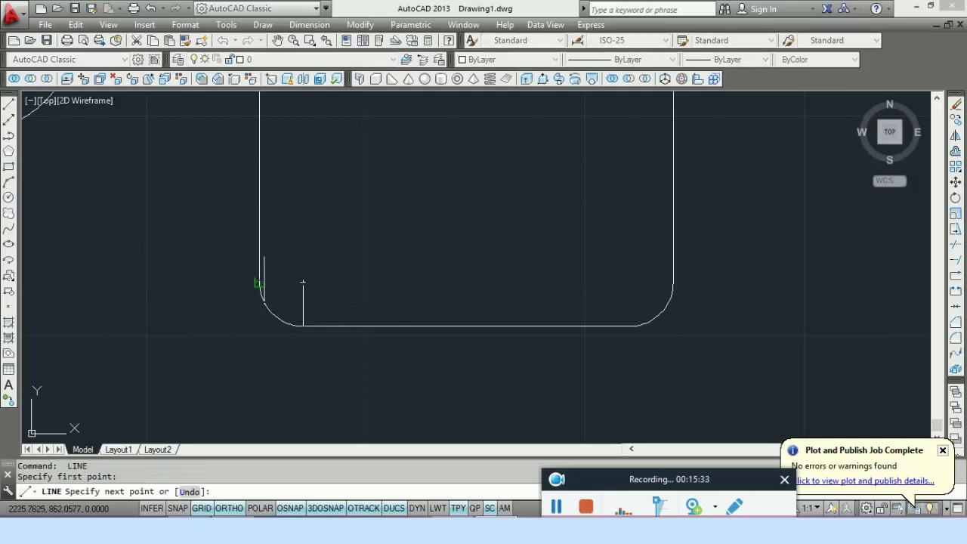
{"action": "left_click", "coordinate": [262, 282]}
{"action": "key", "text": "Escape"}
Add a linear dimension to the vertical line at the lower-left fillet
{"action": "scroll", "coordinate": [324, 313], "scroll_direction": "up", "scroll_amount": 3}
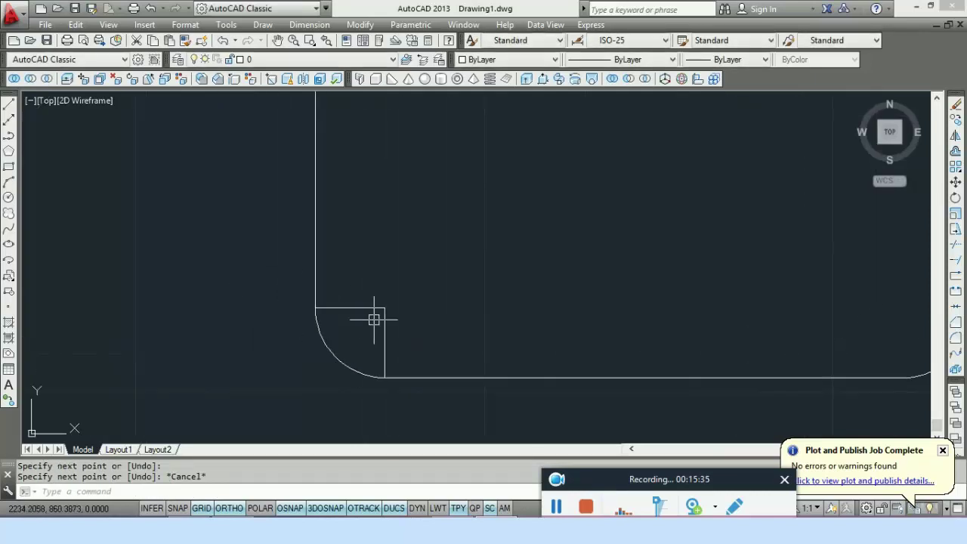
{"action": "type", "text": "d"}
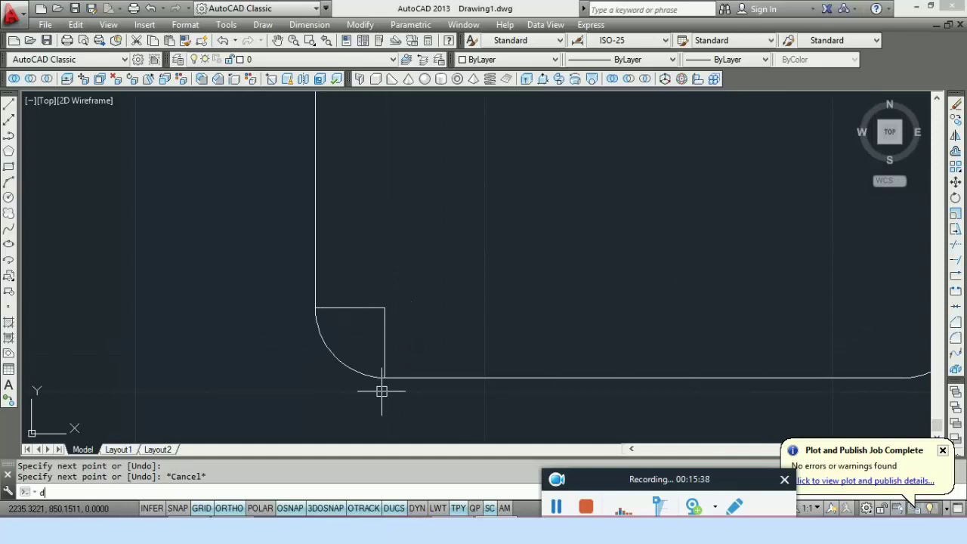
{"action": "type", "text": "li"}
{"action": "key", "text": "Return"}
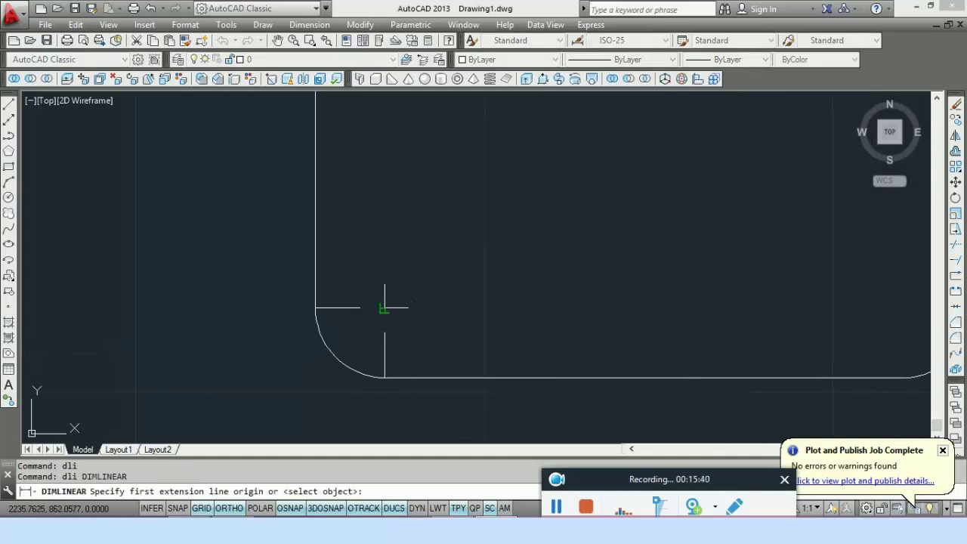
{"action": "left_click", "coordinate": [383, 308]}
{"action": "left_click", "coordinate": [384, 377]}
{"action": "left_click", "coordinate": [458, 348]}
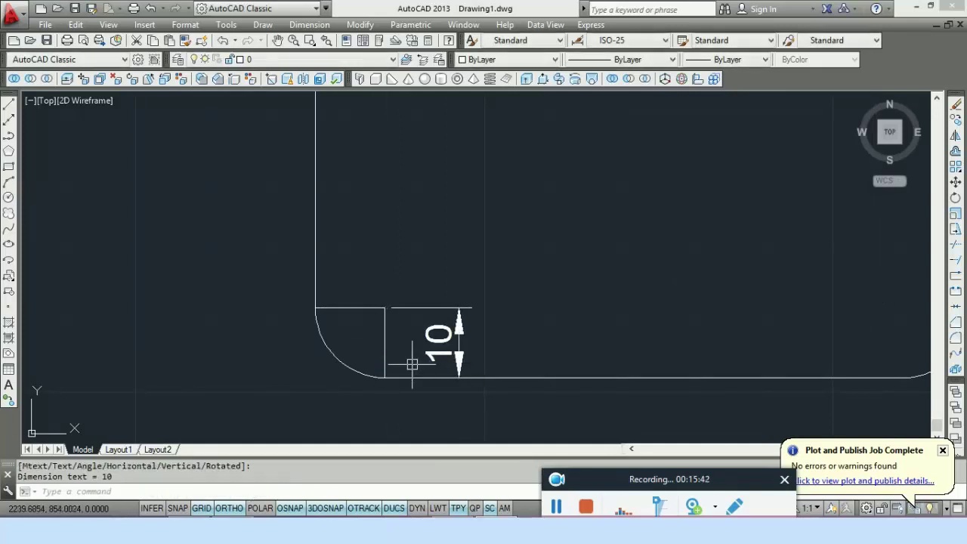
{"action": "left_click", "coordinate": [432, 341]}
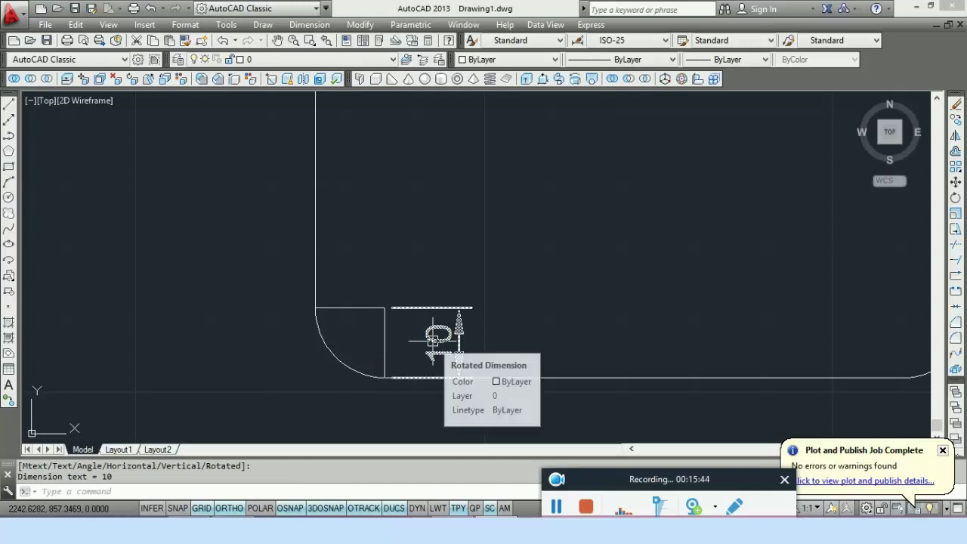
{"action": "key", "text": "Escape"}
Add a vertical linear dimension from the lower-right arc's endpoint on the bottom edge to the arc's centre
{"action": "scroll", "coordinate": [444, 336], "scroll_direction": "down", "scroll_amount": 4}
{"action": "scroll", "coordinate": [667, 342], "scroll_direction": "up", "scroll_amount": 2}
{"action": "key", "text": "Return"}
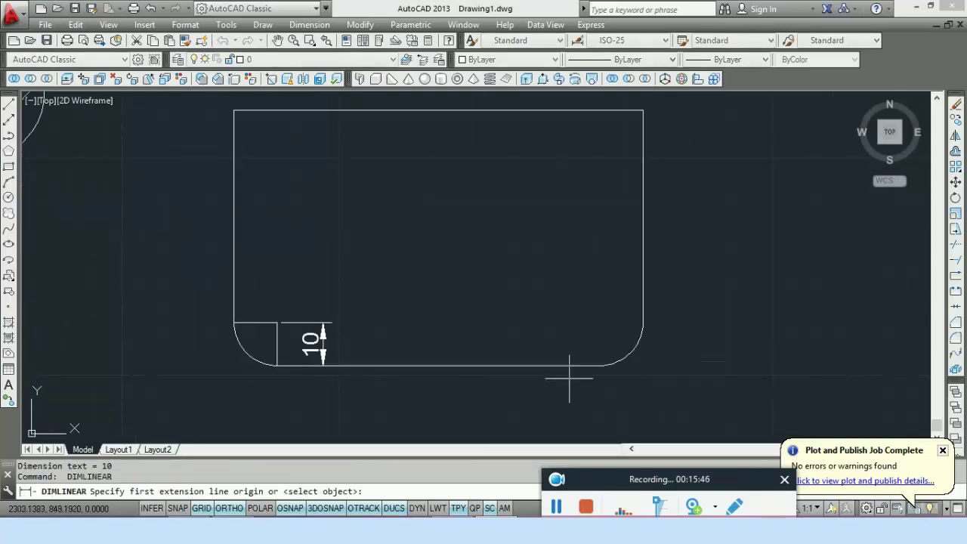
{"action": "left_click", "coordinate": [600, 365]}
{"action": "left_click", "coordinate": [599, 323]}
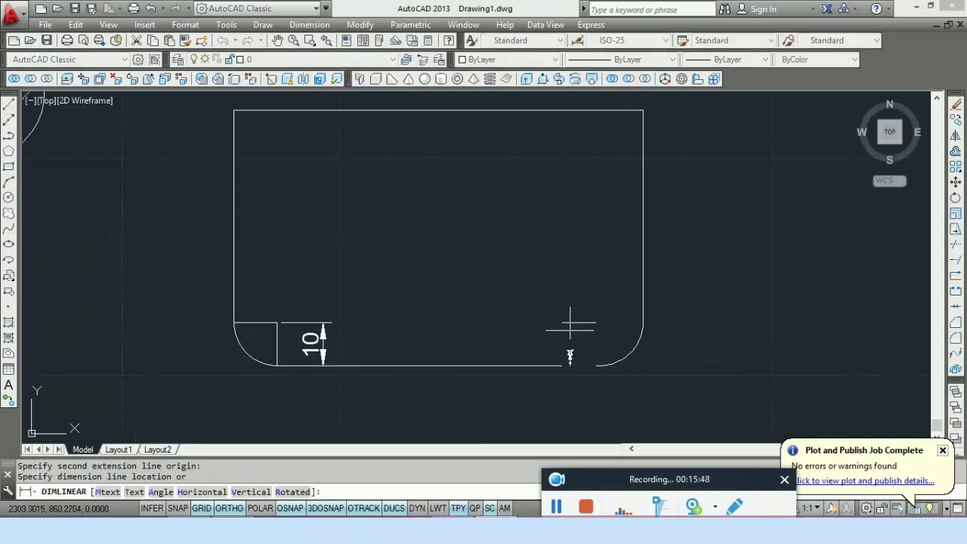
{"action": "left_click", "coordinate": [567, 344]}
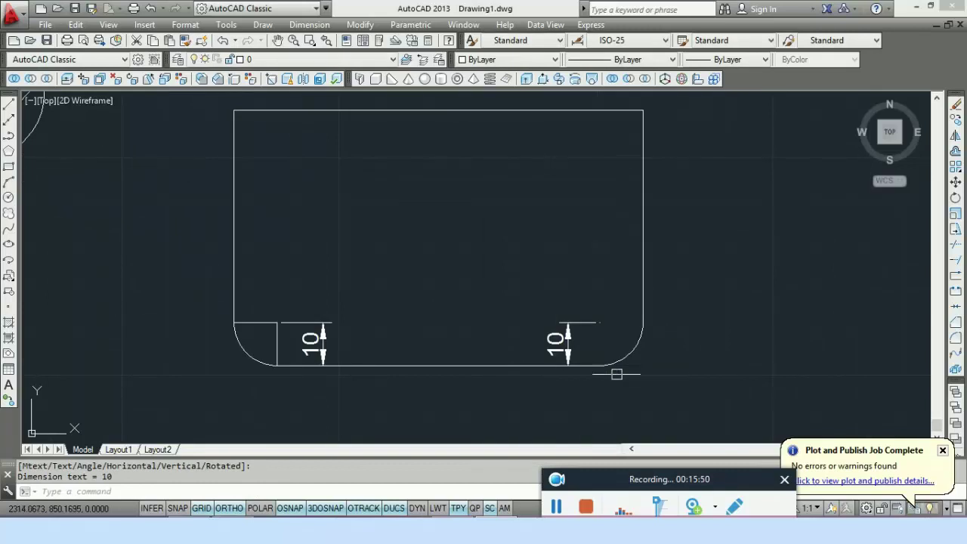
Erase the filleted demonstration rectangle together with its radius lines and dimensions
{"action": "scroll", "coordinate": [622, 374], "scroll_direction": "down", "scroll_amount": 4}
{"action": "scroll", "coordinate": [238, 264], "scroll_direction": "up", "scroll_amount": 2}
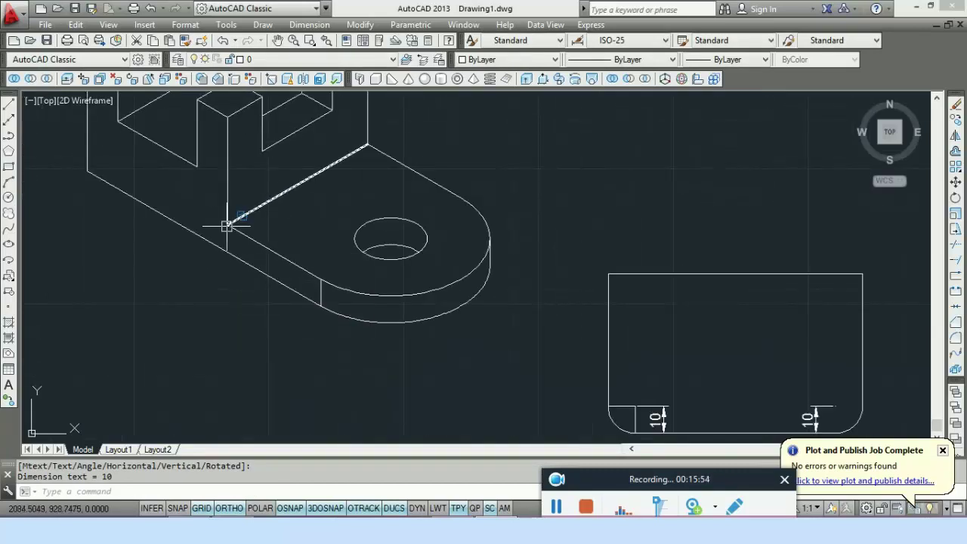
{"action": "middle_click_drag", "start_coordinate": [614, 328], "coordinate": [615, 265]}
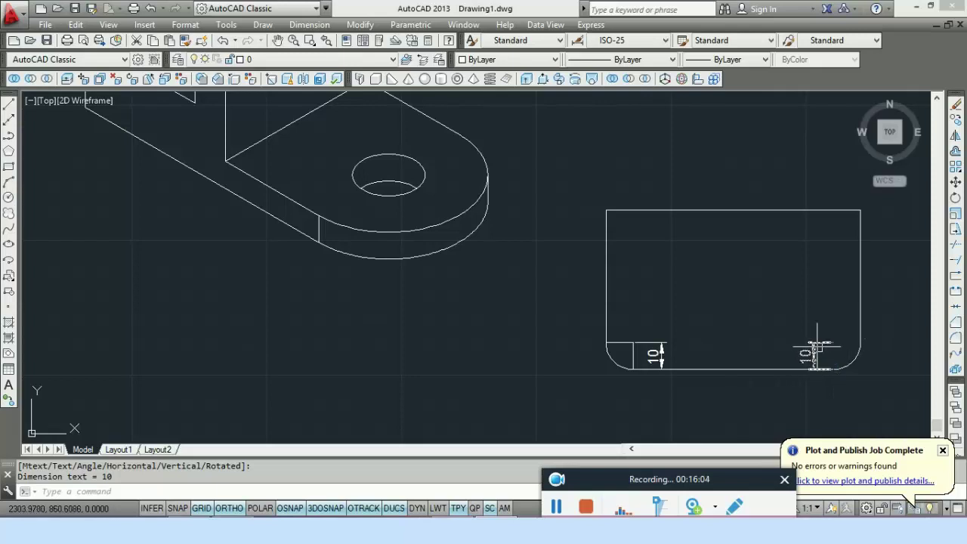
{"action": "left_click", "coordinate": [878, 403]}
{"action": "left_click", "coordinate": [617, 220]}
{"action": "key", "text": "Delete"}
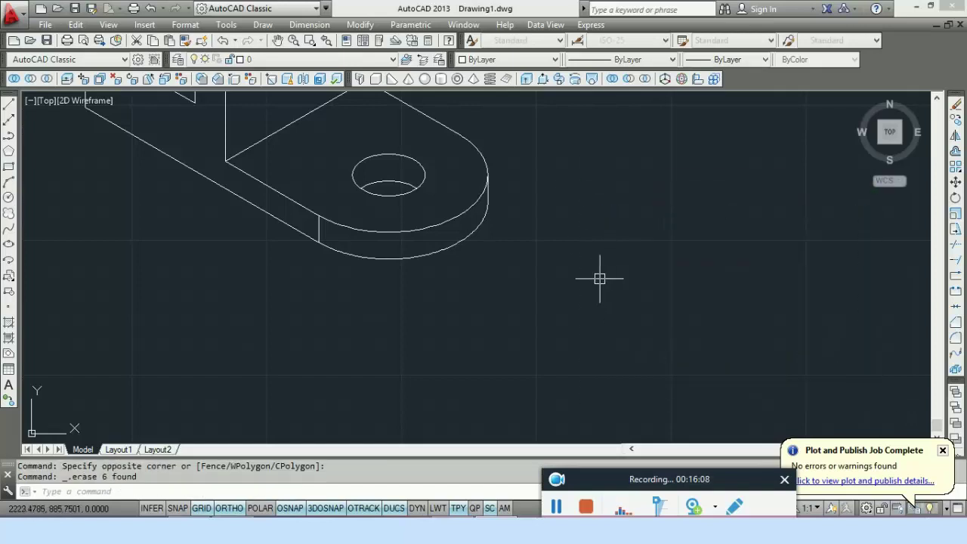
Switch the drafting settings' grid snap type to isometric snap
{"action": "type", "text": "ds"}
{"action": "key", "text": "Return"}
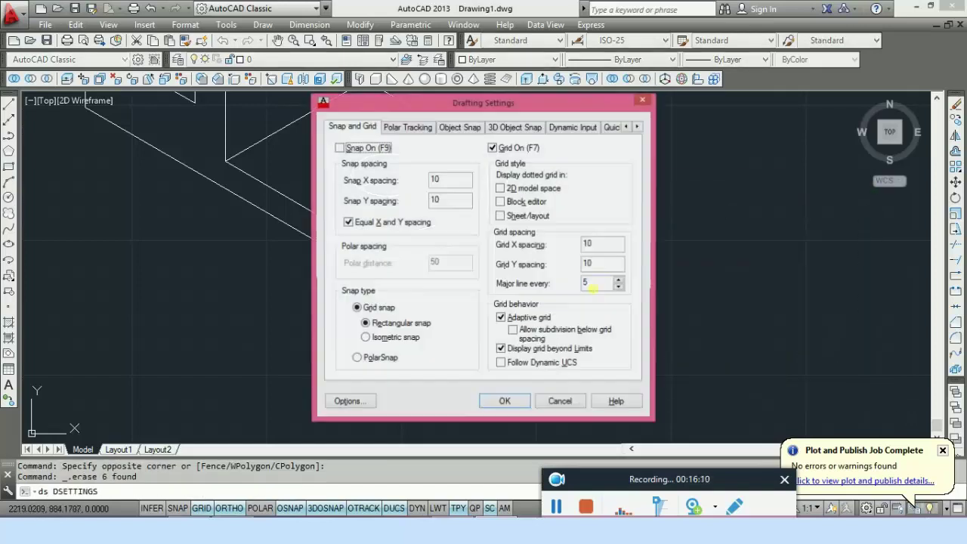
{"action": "left_click", "coordinate": [418, 339]}
{"action": "left_click", "coordinate": [517, 404]}
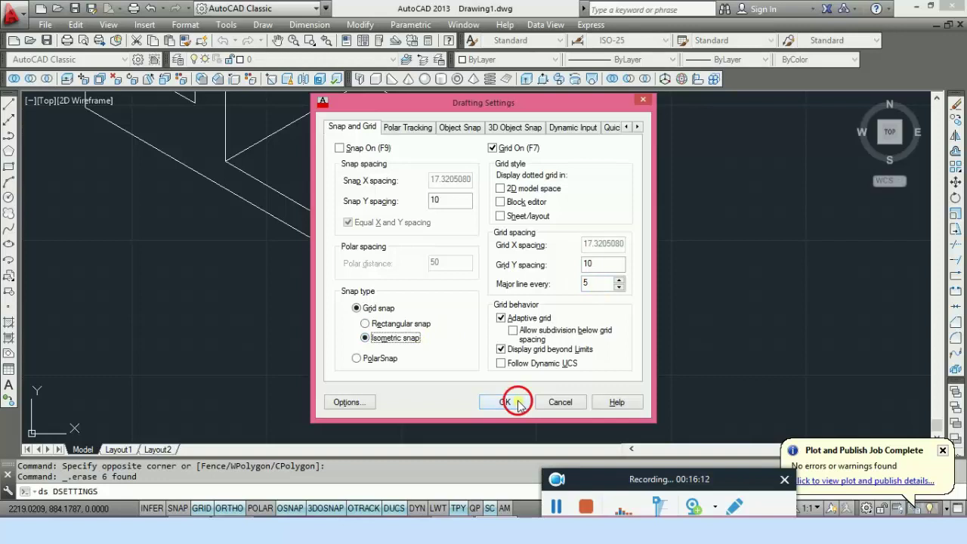
Draw a 10-unit line straight up the front pillar's vertical edge, starting where it meets the base plate
{"action": "scroll", "coordinate": [363, 378], "scroll_direction": "up", "scroll_amount": 2}
{"action": "scroll", "coordinate": [378, 317], "scroll_direction": "up", "scroll_amount": 5}
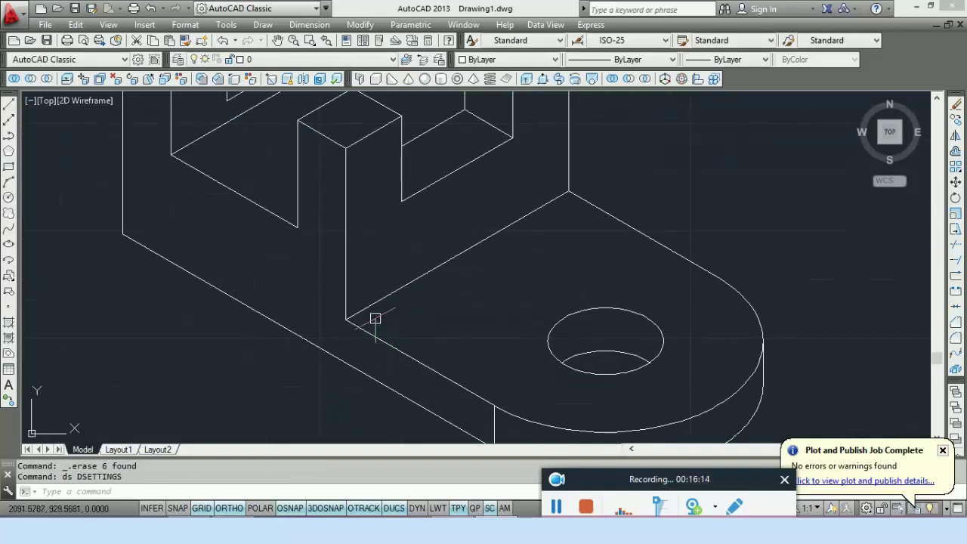
{"action": "type", "text": "l"}
{"action": "key", "text": "Return"}
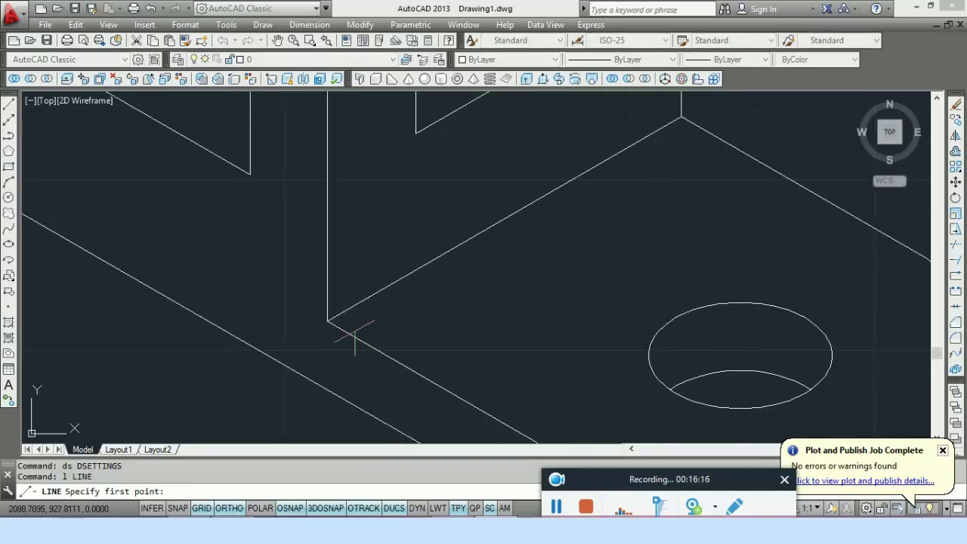
{"action": "left_click", "coordinate": [326, 322]}
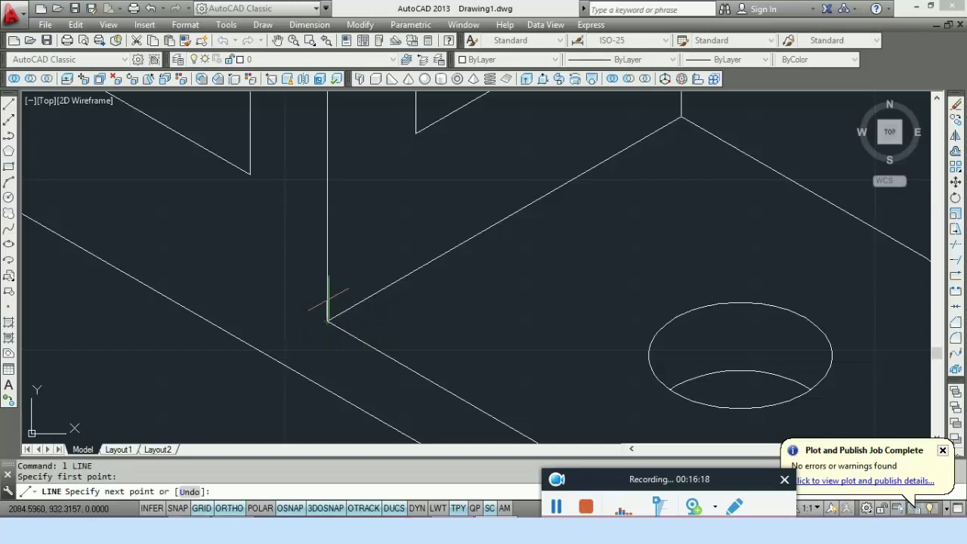
{"action": "type", "text": "10"}
{"action": "key", "text": "Return"}
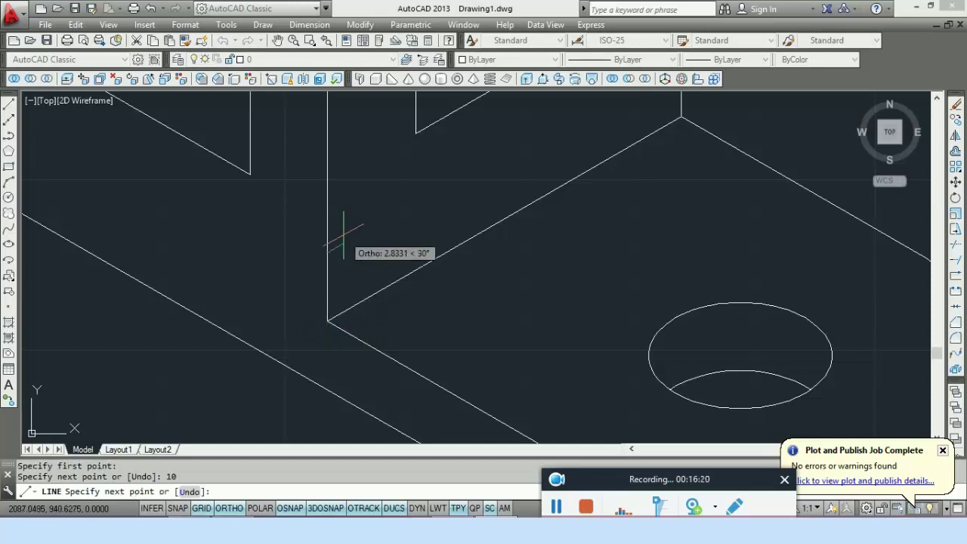
Check the reference's R10 fillet, switch to the left isoplane and continue the line 10 units along the plate direction at 330°
{"action": "scroll", "coordinate": [423, 380], "scroll_direction": "down", "scroll_amount": 4}
{"action": "scroll", "coordinate": [454, 341], "scroll_direction": "down", "scroll_amount": 3}
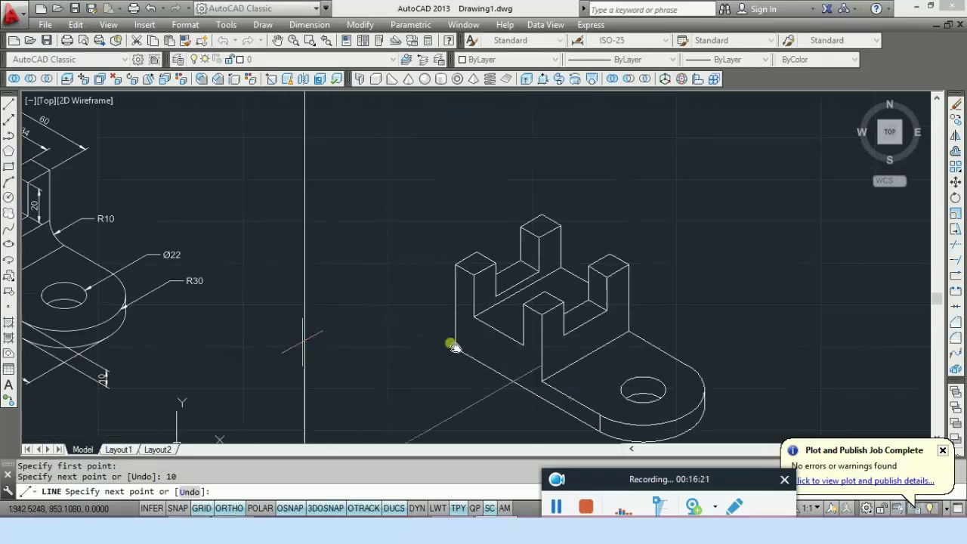
{"action": "scroll", "coordinate": [227, 332], "scroll_direction": "up", "scroll_amount": 6}
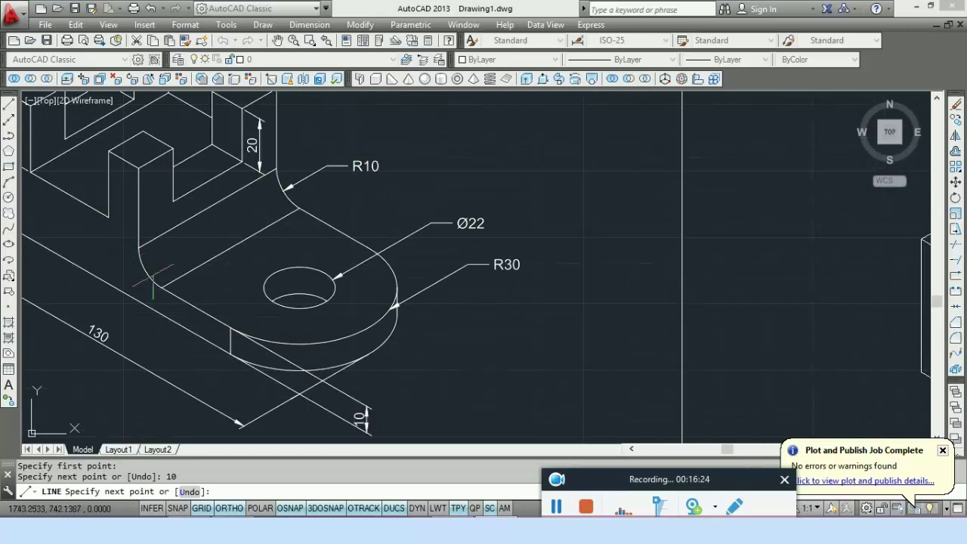
{"action": "scroll", "coordinate": [337, 325], "scroll_direction": "down", "scroll_amount": 2}
{"action": "scroll", "coordinate": [355, 302], "scroll_direction": "down", "scroll_amount": 2}
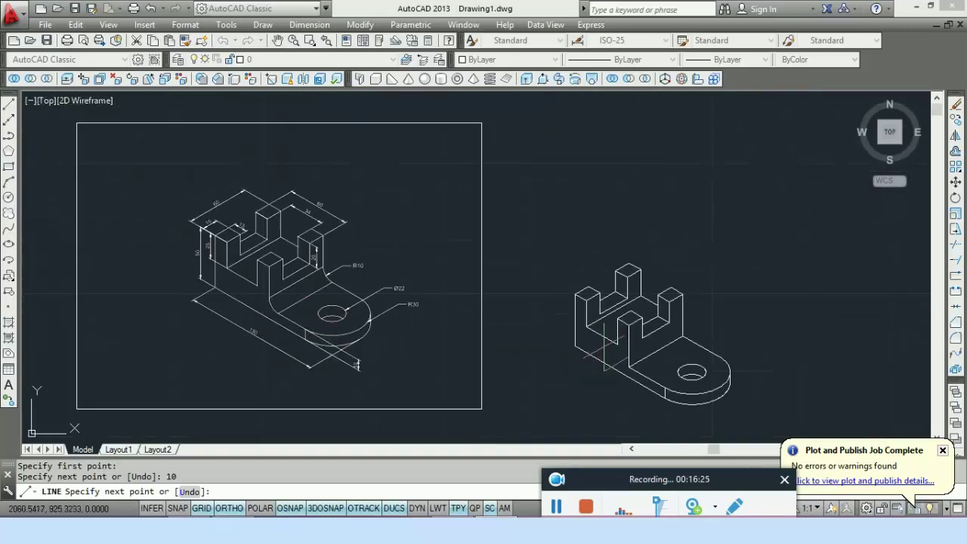
{"action": "scroll", "coordinate": [638, 378], "scroll_direction": "up", "scroll_amount": 5}
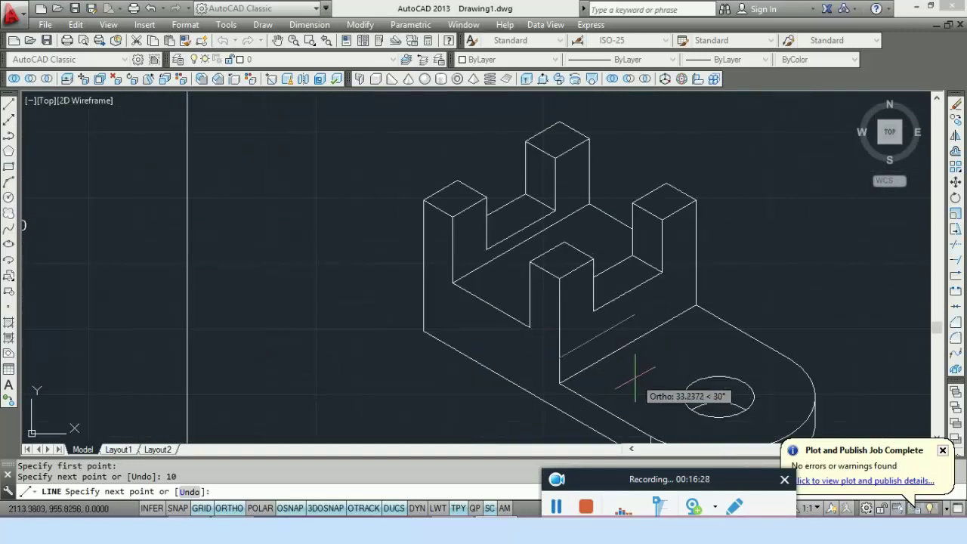
{"action": "key", "text": "F5"}
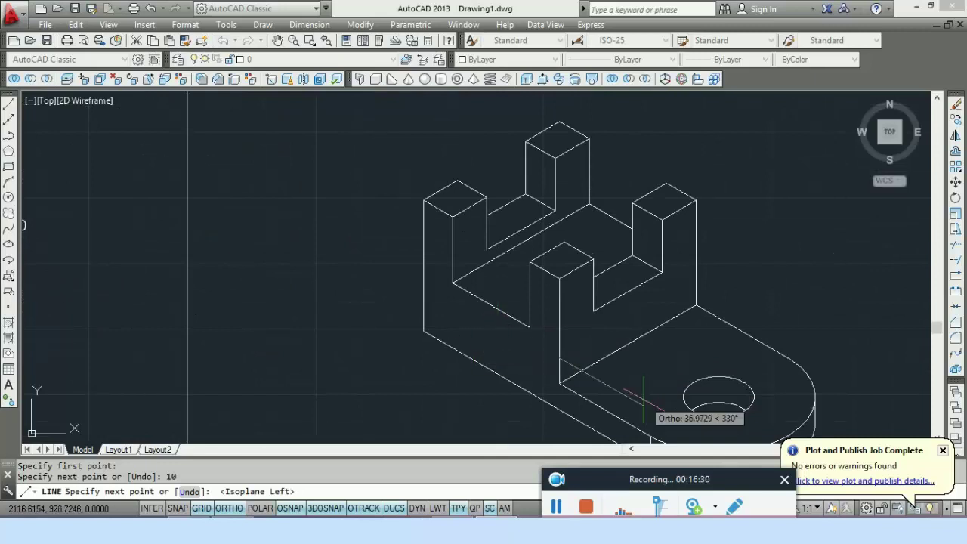
{"action": "type", "text": "10"}
{"action": "key", "text": "Return"}
{"action": "key", "text": "Escape"}
{"action": "scroll", "coordinate": [574, 370], "scroll_direction": "up", "scroll_amount": 4}
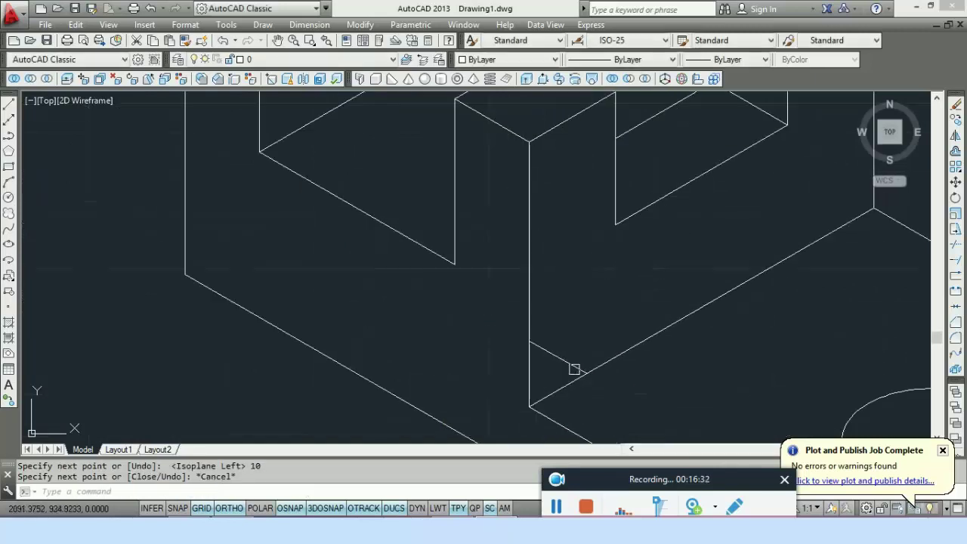
Draw a radius 10 isocircle in the left isoplane, centred on the free end of the 10-unit construction line
{"action": "type", "text": "el"}
{"action": "key", "text": "Return"}
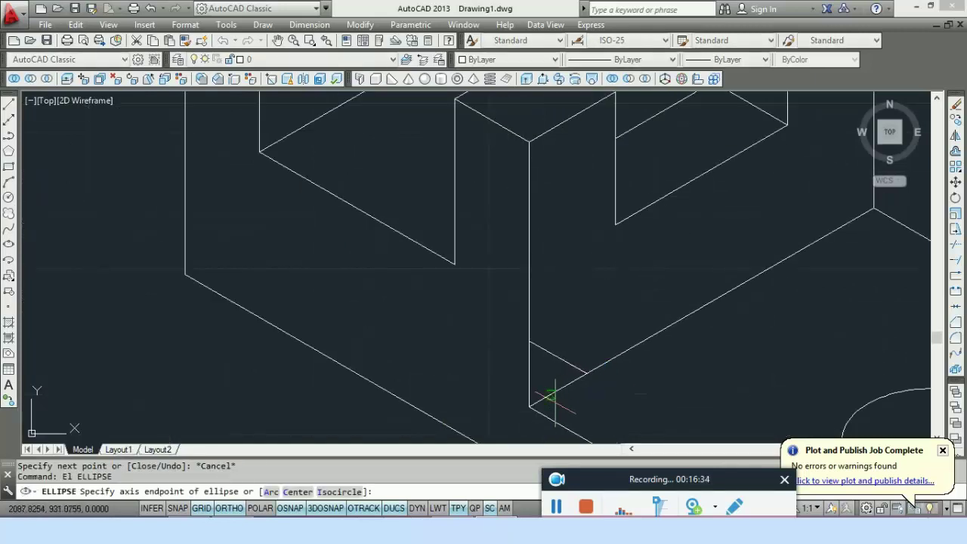
{"action": "type", "text": "i"}
{"action": "key", "text": "Return"}
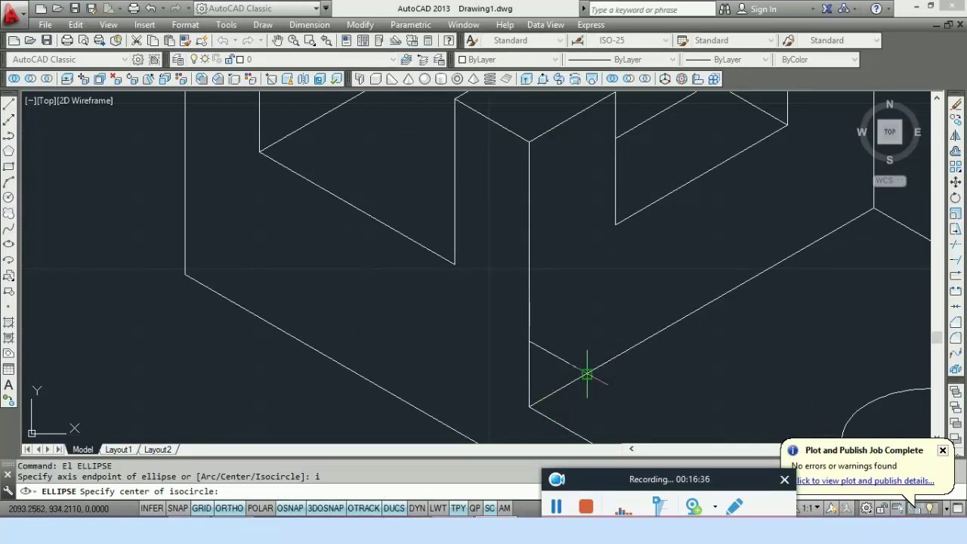
{"action": "left_click", "coordinate": [587, 374]}
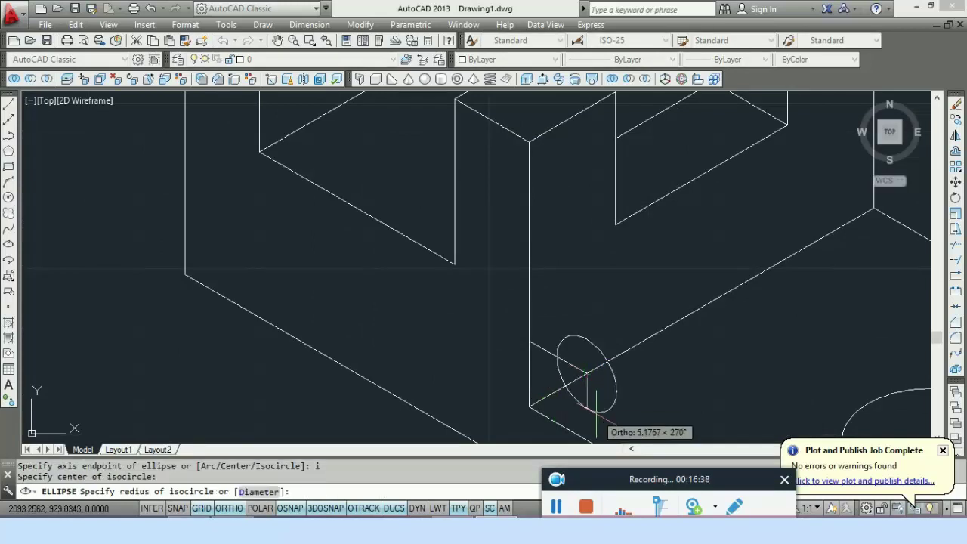
{"action": "type", "text": "10"}
{"action": "key", "text": "Return"}
{"action": "key", "text": "Escape"}
{"action": "scroll", "coordinate": [535, 294], "scroll_direction": "up", "scroll_amount": 3}
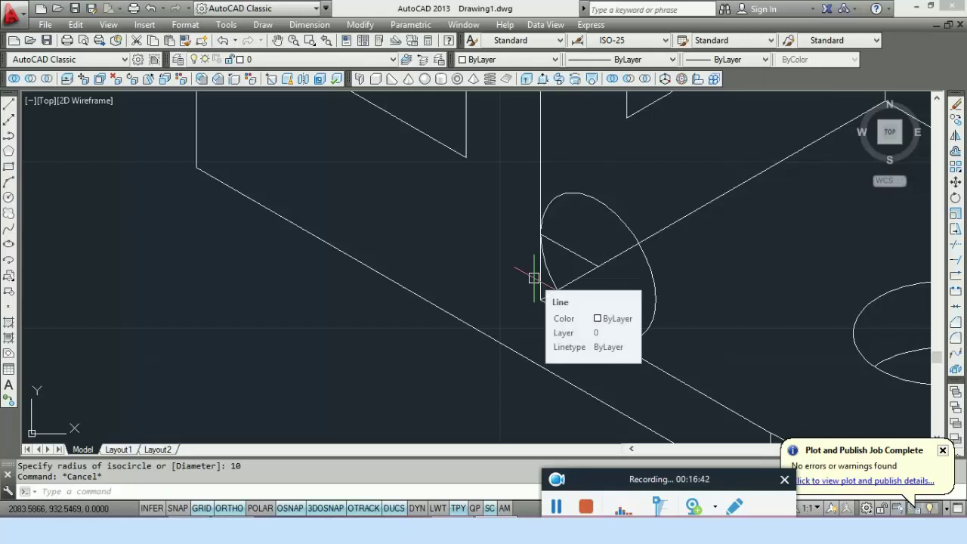
Erase both 10-unit construction lines at the front pillar's base, using selection cycling to pick the overlapping vertical one
{"action": "left_click", "coordinate": [490, 508]}
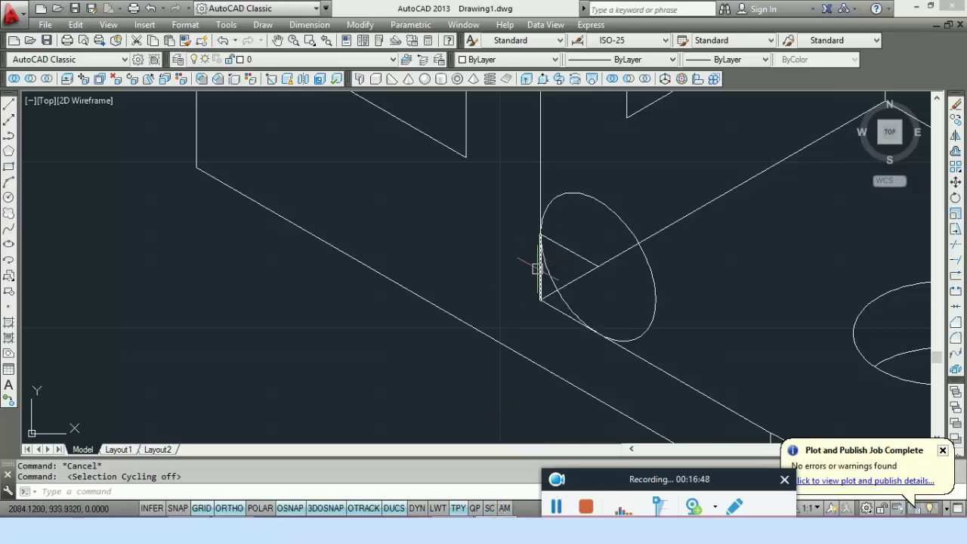
{"action": "left_click", "coordinate": [488, 509]}
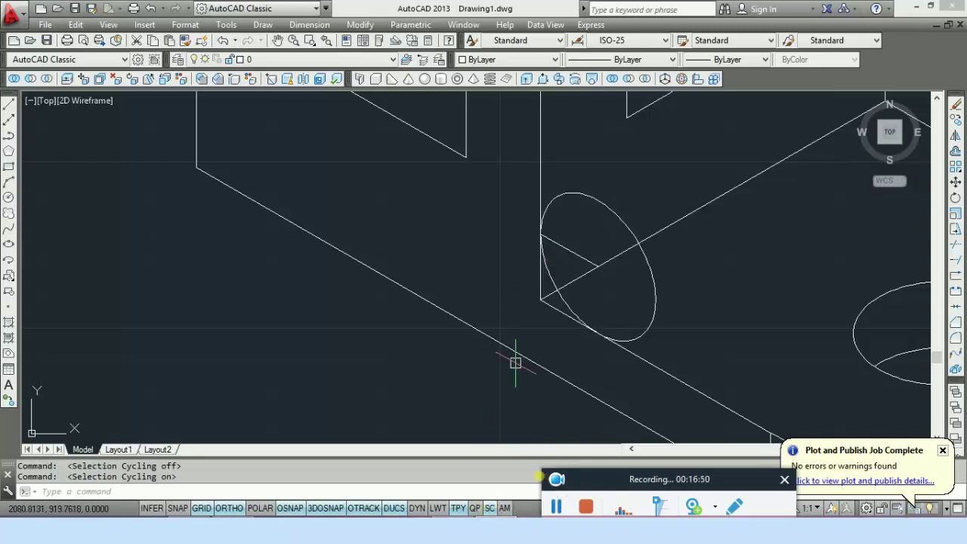
{"action": "left_click", "coordinate": [540, 272]}
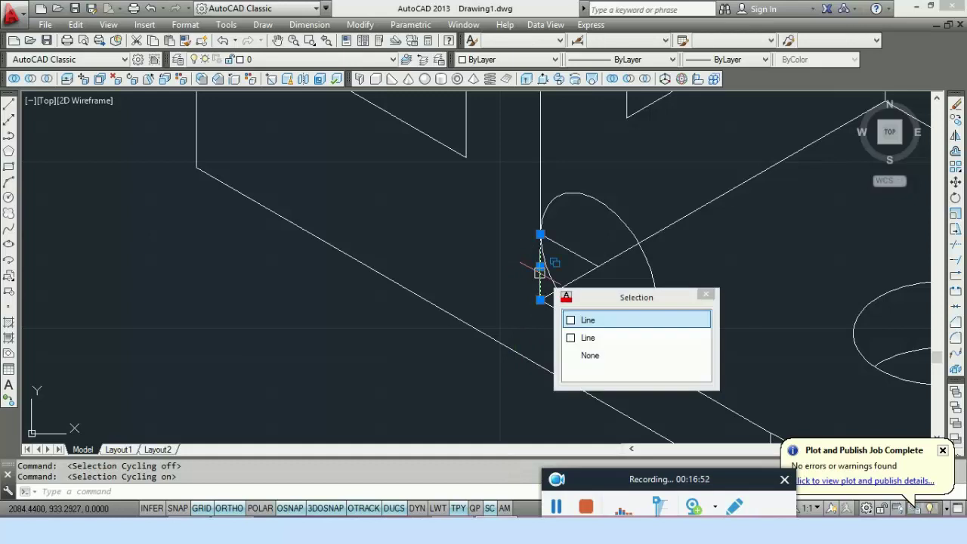
{"action": "left_click", "coordinate": [588, 322]}
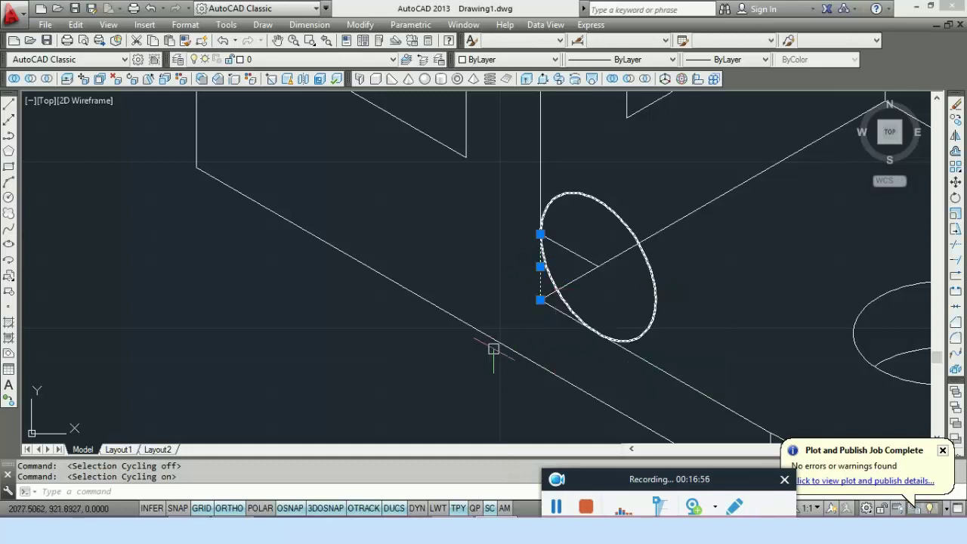
{"action": "key", "text": "Delete"}
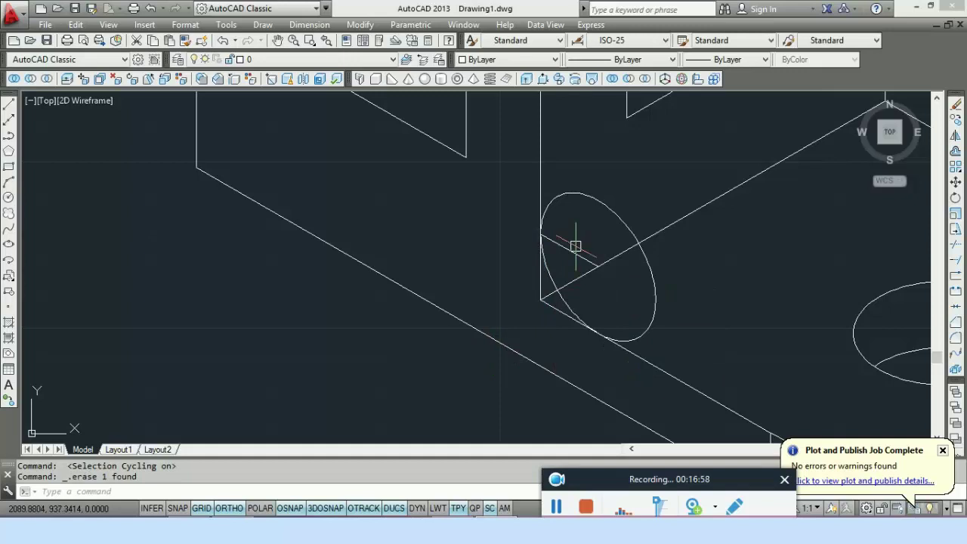
{"action": "left_click", "coordinate": [573, 249]}
{"action": "left_click", "coordinate": [568, 252]}
{"action": "key", "text": "Delete"}
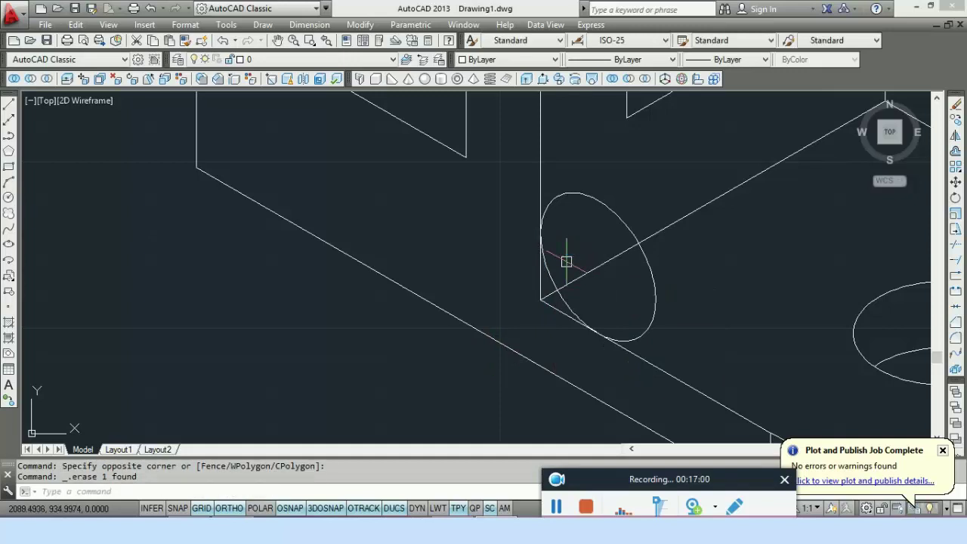
Trim the isocircle down to the fillet arc between the pillar's vertical edge and the plate edge
{"action": "key", "text": "Return"}
{"action": "key", "text": "Return"}
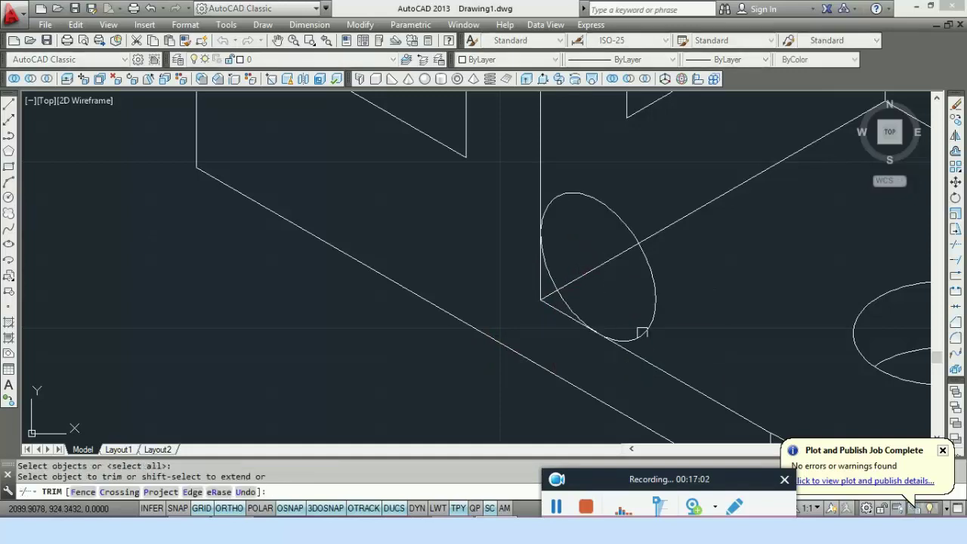
{"action": "left_click", "coordinate": [643, 321]}
{"action": "left_click", "coordinate": [616, 221]}
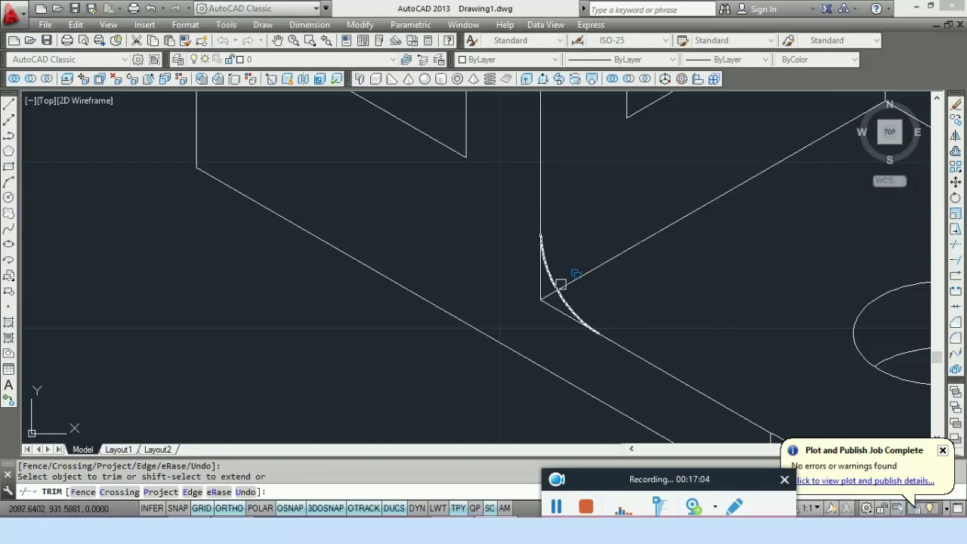
{"action": "key", "text": "Escape"}
Copy the fillet arc in the top isoplane from the front pillar's base corner to the matching rear base corner
{"action": "left_click", "coordinate": [570, 306]}
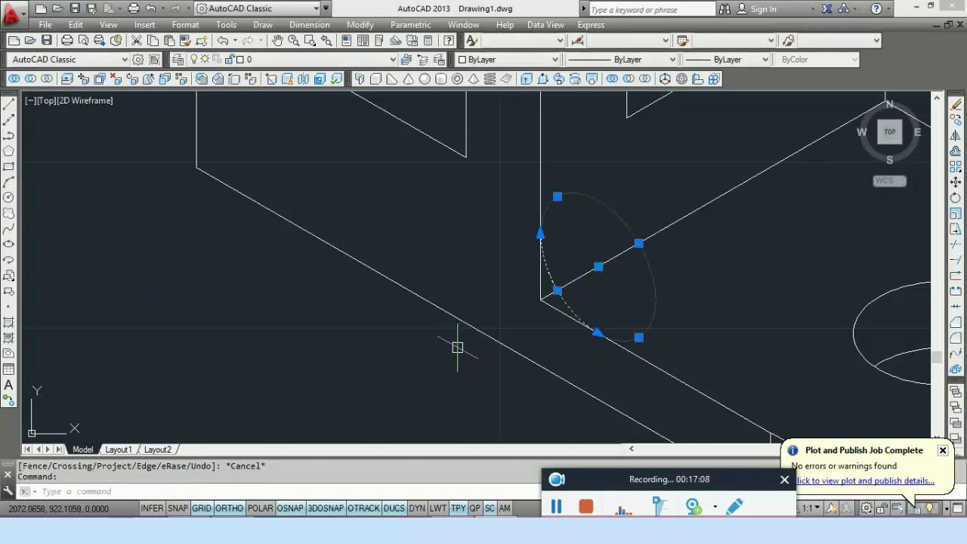
{"action": "type", "text": "co"}
{"action": "key", "text": "Return"}
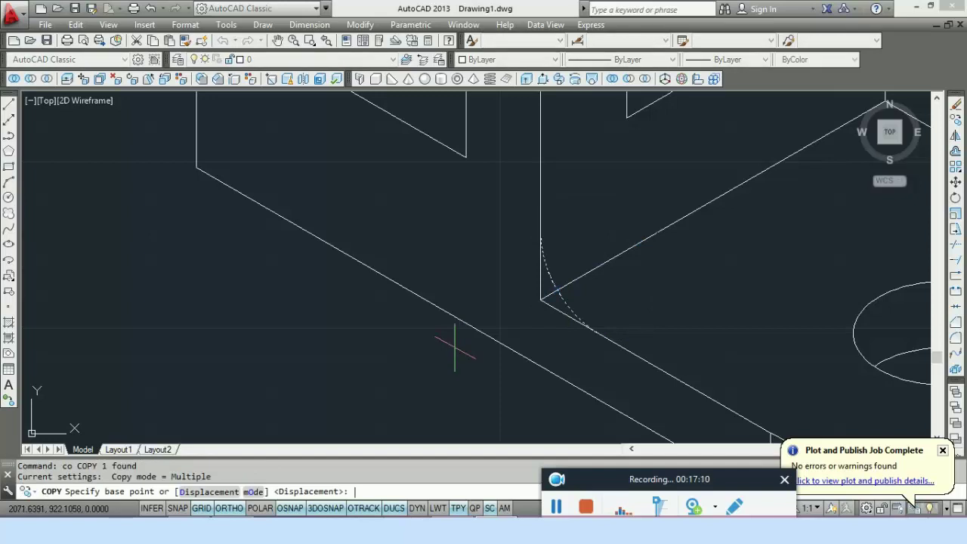
{"action": "left_click", "coordinate": [540, 300]}
{"action": "key", "text": "F5"}
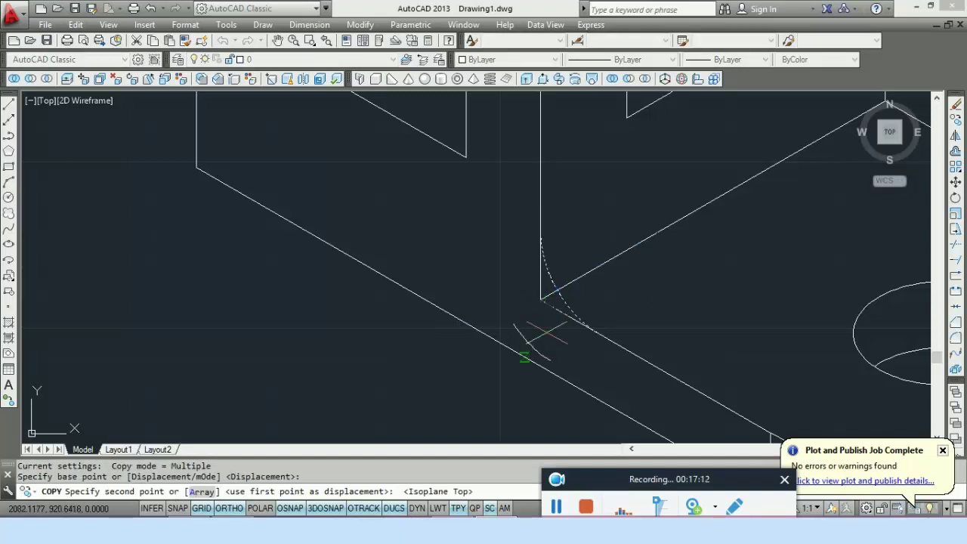
{"action": "scroll", "coordinate": [684, 266], "scroll_direction": "down", "scroll_amount": 3}
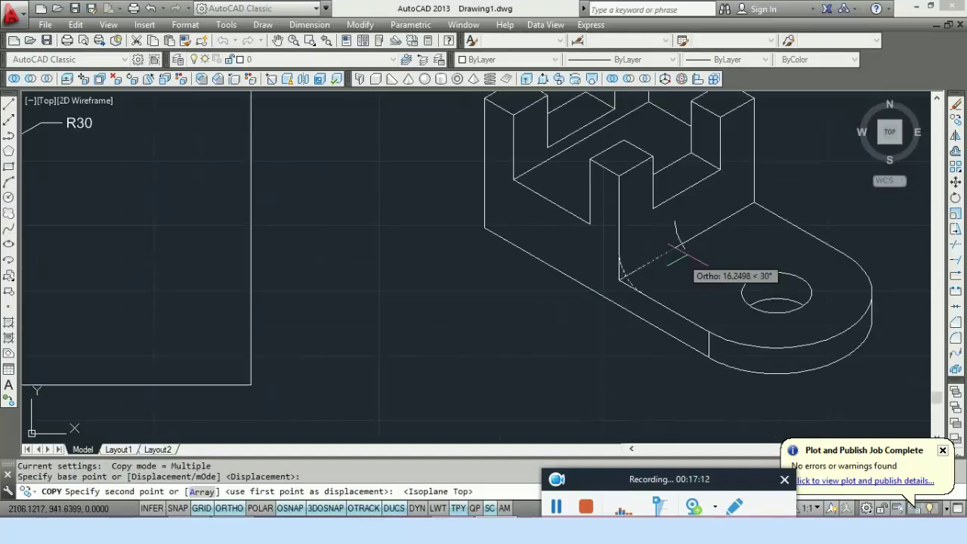
{"action": "left_click", "coordinate": [755, 201]}
{"action": "key", "text": "Escape"}
Erase the line across the base plate that joins the front and rear wall corners
{"action": "scroll", "coordinate": [744, 219], "scroll_direction": "up", "scroll_amount": 2}
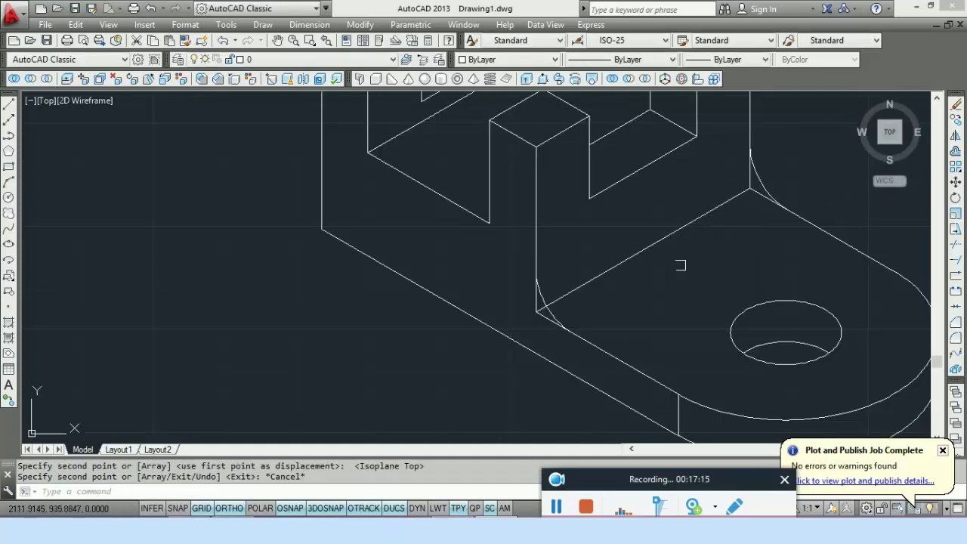
{"action": "scroll", "coordinate": [551, 333], "scroll_direction": "up", "scroll_amount": 3}
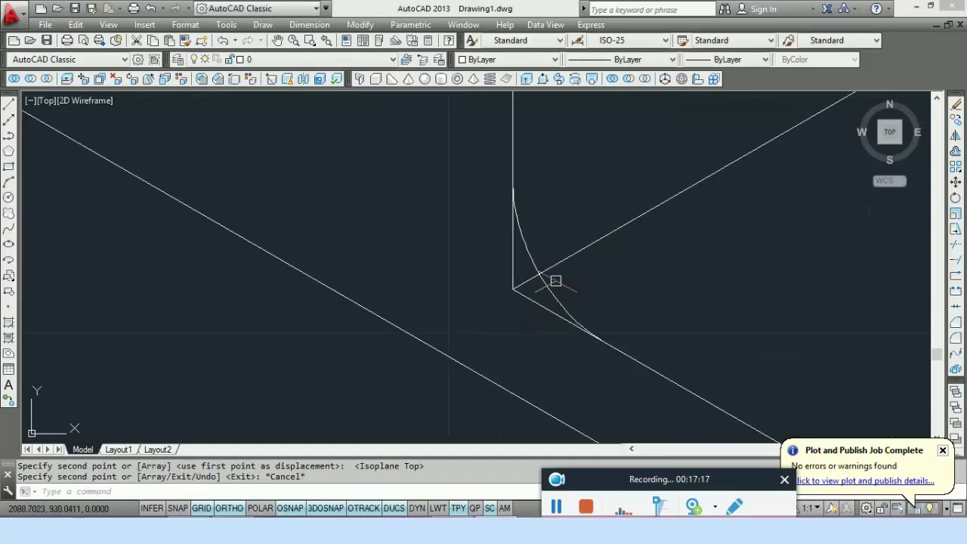
{"action": "left_click", "coordinate": [577, 251]}
{"action": "key", "text": "Return"}
{"action": "scroll", "coordinate": [576, 258], "scroll_direction": "down", "scroll_amount": 2}
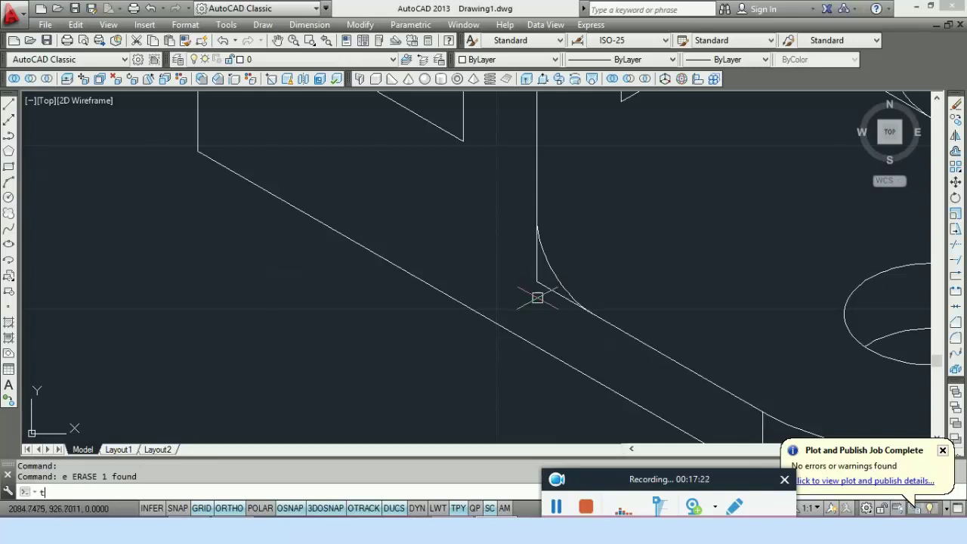
Trim the leftover sharp-corner edges outside the front and rear fillet arcs
{"action": "type", "text": "tr"}
{"action": "key", "text": "Return"}
{"action": "key", "text": "Return"}
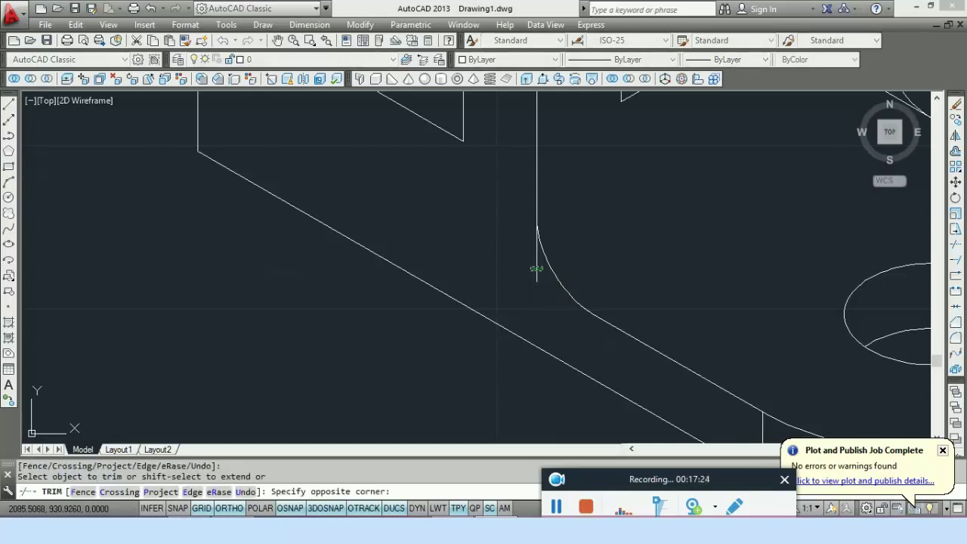
{"action": "left_click", "coordinate": [589, 261]}
{"action": "scroll", "coordinate": [611, 269], "scroll_direction": "down", "scroll_amount": 3}
{"action": "scroll", "coordinate": [641, 188], "scroll_direction": "up", "scroll_amount": 4}
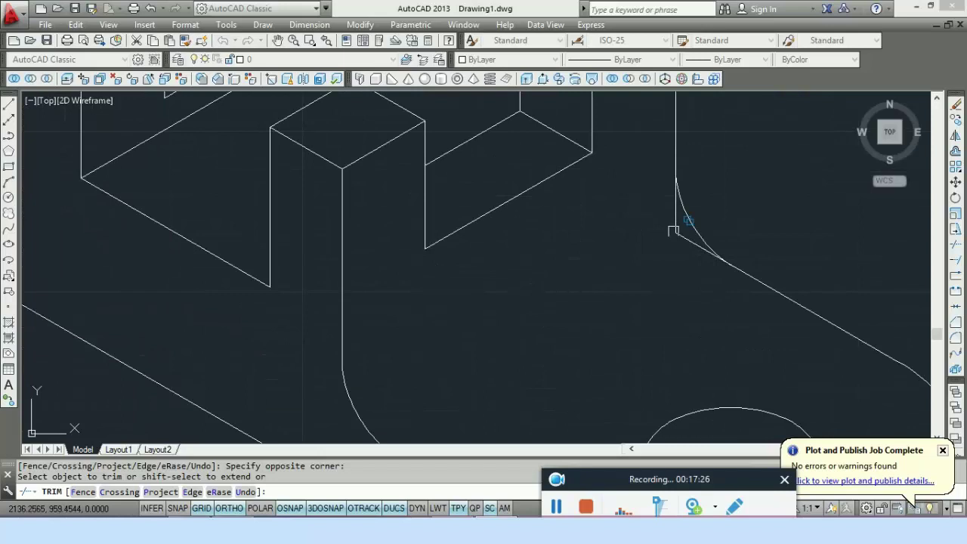
{"action": "left_click", "coordinate": [673, 230]}
{"action": "key", "text": "Escape"}
{"action": "scroll", "coordinate": [651, 296], "scroll_direction": "down", "scroll_amount": 5}
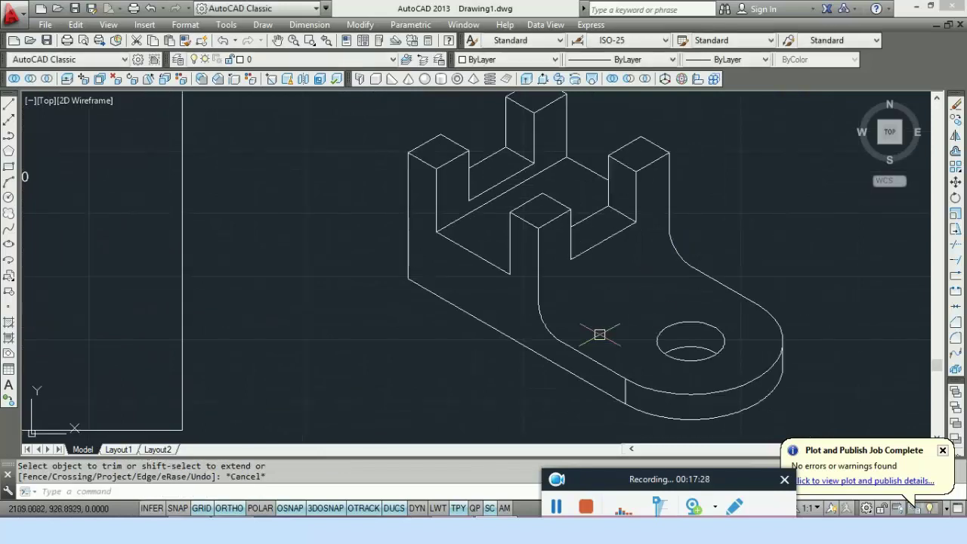
Draw a line across the base plate joining the lower ends of the front and rear fillet arcs
{"action": "key", "text": "Escape"}
{"action": "type", "text": "l"}
{"action": "key", "text": "Return"}
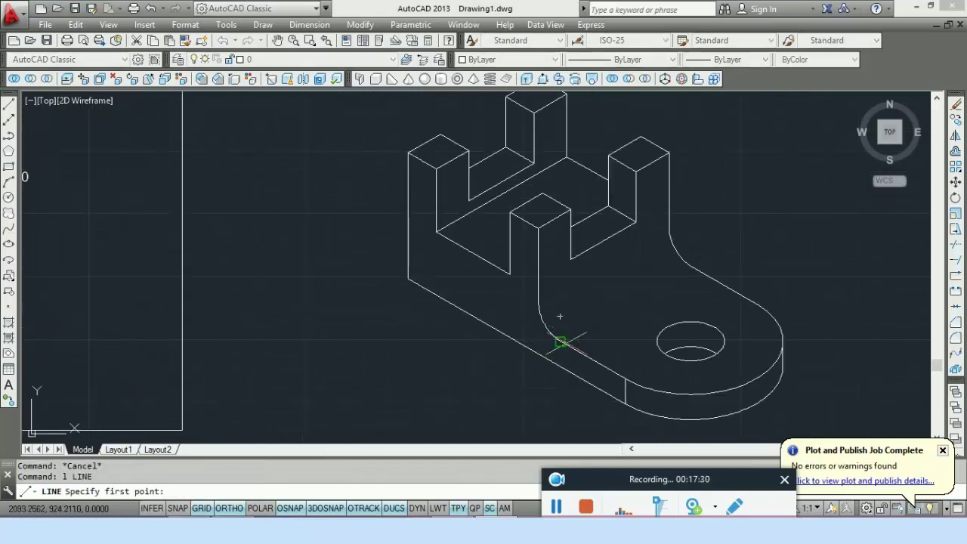
{"action": "left_click", "coordinate": [559, 341]}
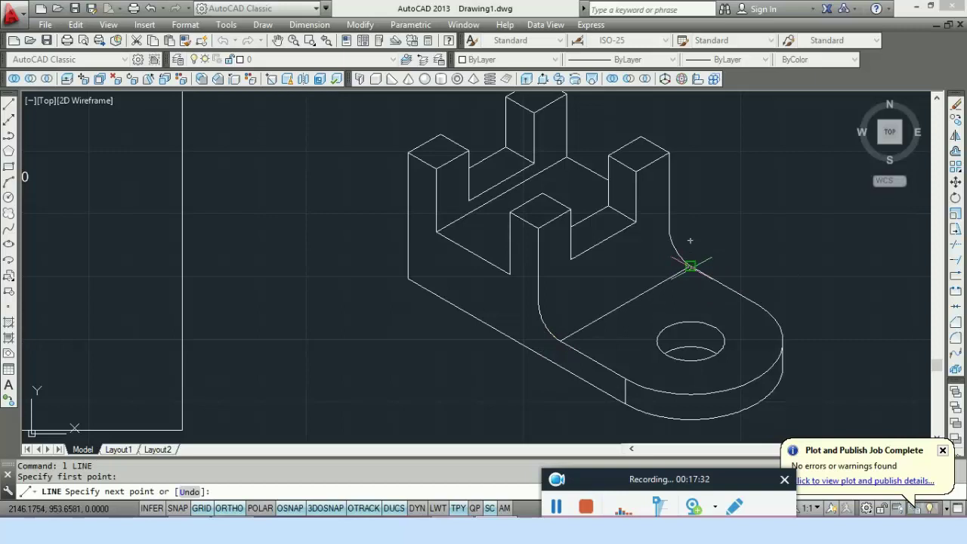
{"action": "left_click", "coordinate": [690, 240]}
{"action": "key", "text": "Return"}
Draw a line at 30° from the front fillet arc's upper end to the rear fillet arc's upper end
{"action": "key", "text": "Return"}
{"action": "left_click", "coordinate": [538, 302]}
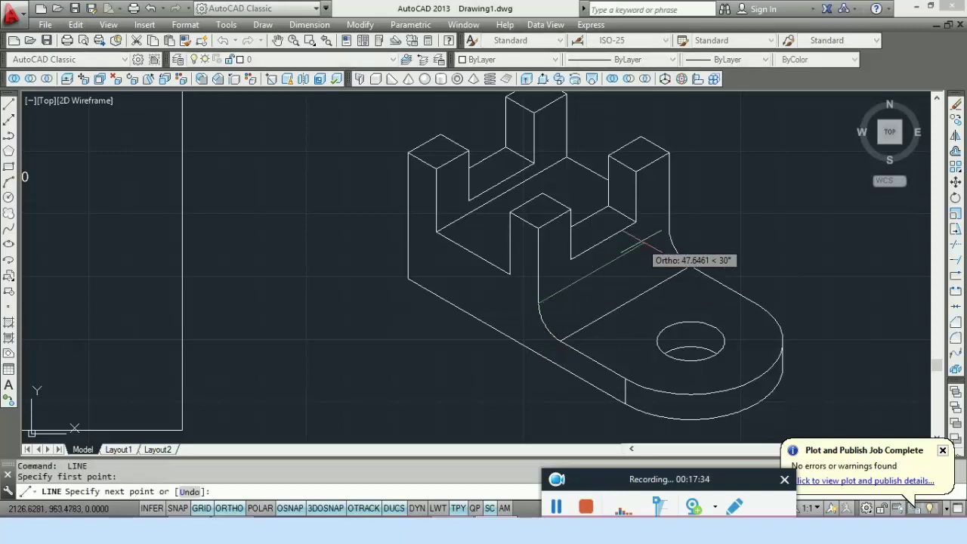
{"action": "key", "text": "Escape"}
{"action": "scroll", "coordinate": [669, 291], "scroll_direction": "down", "scroll_amount": 3}
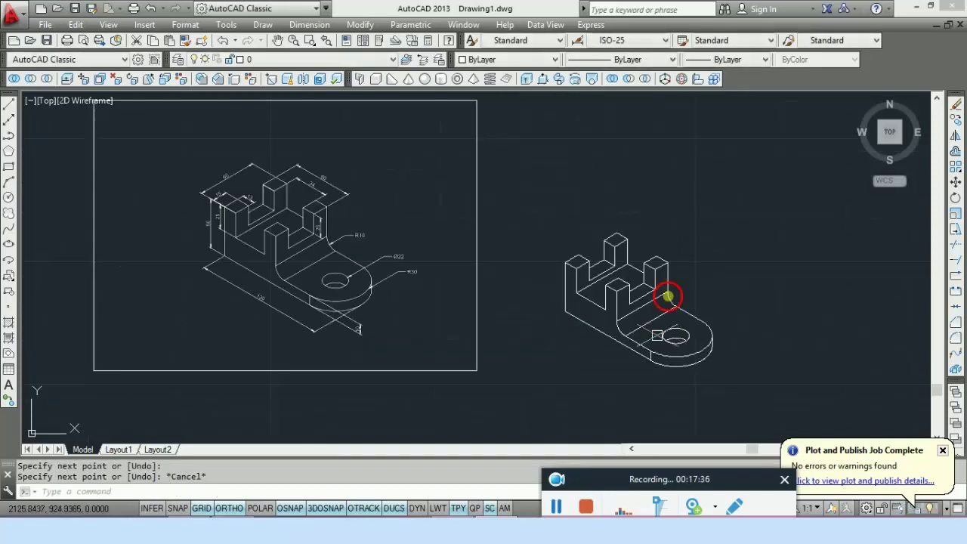
Move the whole redrawn bracket, using the lower end of its outermost vertical edge as the base point
{"action": "scroll", "coordinate": [701, 281], "scroll_direction": "up", "scroll_amount": 2}
{"action": "left_click_drag", "start_coordinate": [785, 352], "coordinate": [589, 187]}
{"action": "type", "text": "m"}
{"action": "key", "text": "Return"}
{"action": "left_click", "coordinate": [608, 265]}
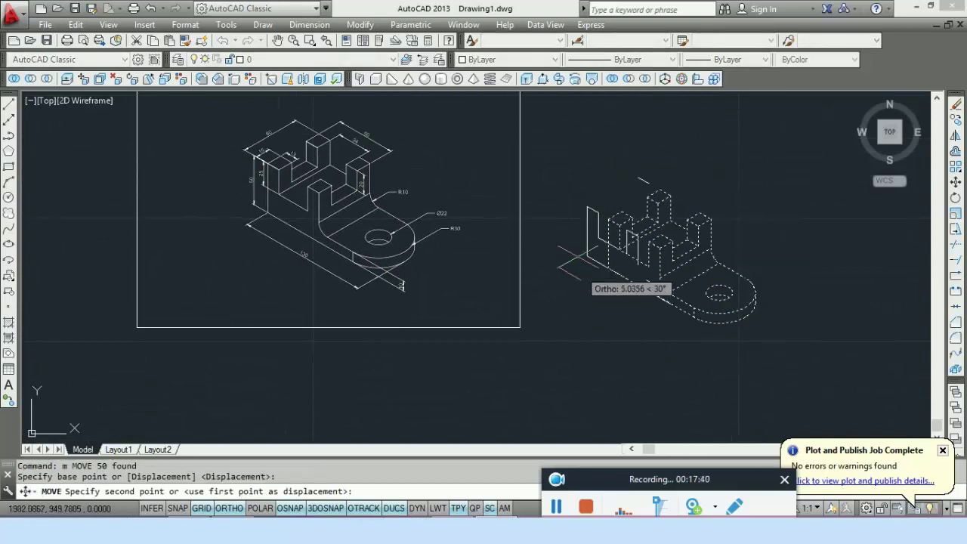
{"action": "mouse_move", "coordinate": [466, 390]}
{"action": "middle_mouse_down"}
{"action": "mouse_move", "coordinate": [526, 445]}
{"action": "mouse_move", "coordinate": [504, 445]}
{"action": "middle_mouse_up"}
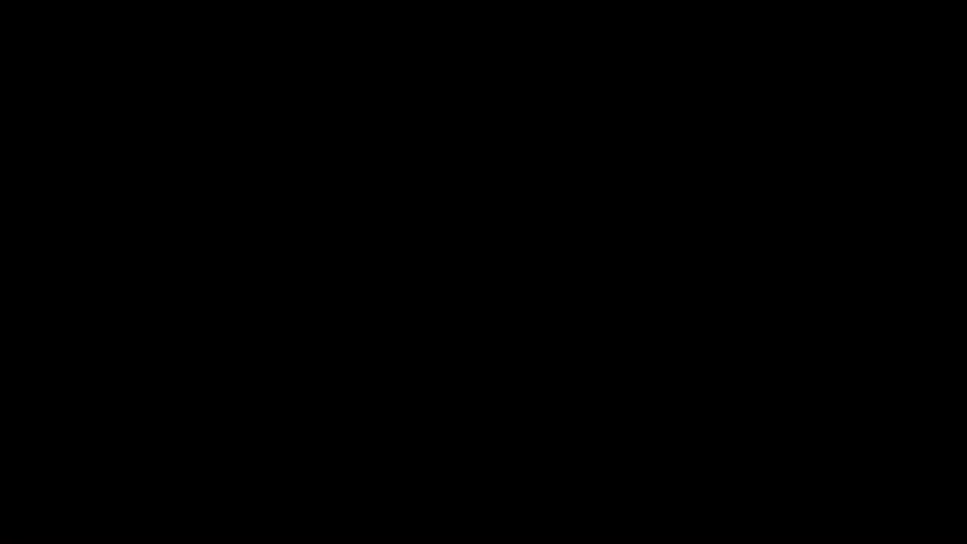